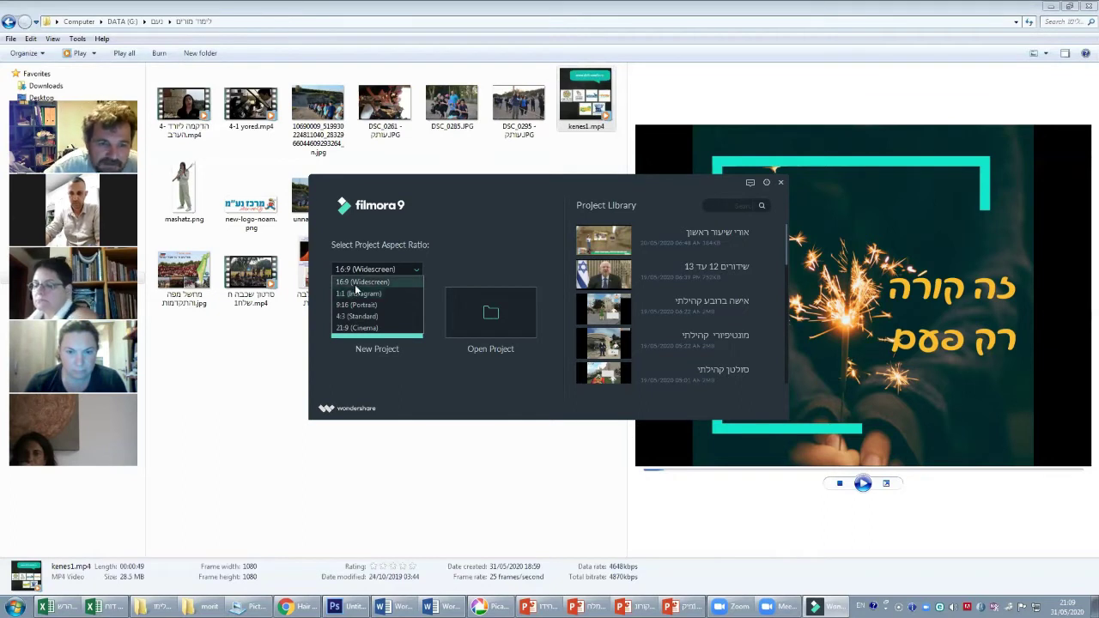
Create a new project with the 16:9 (Widescreen) aspect ratio
{"action": "left_click", "coordinate": [356, 283]}
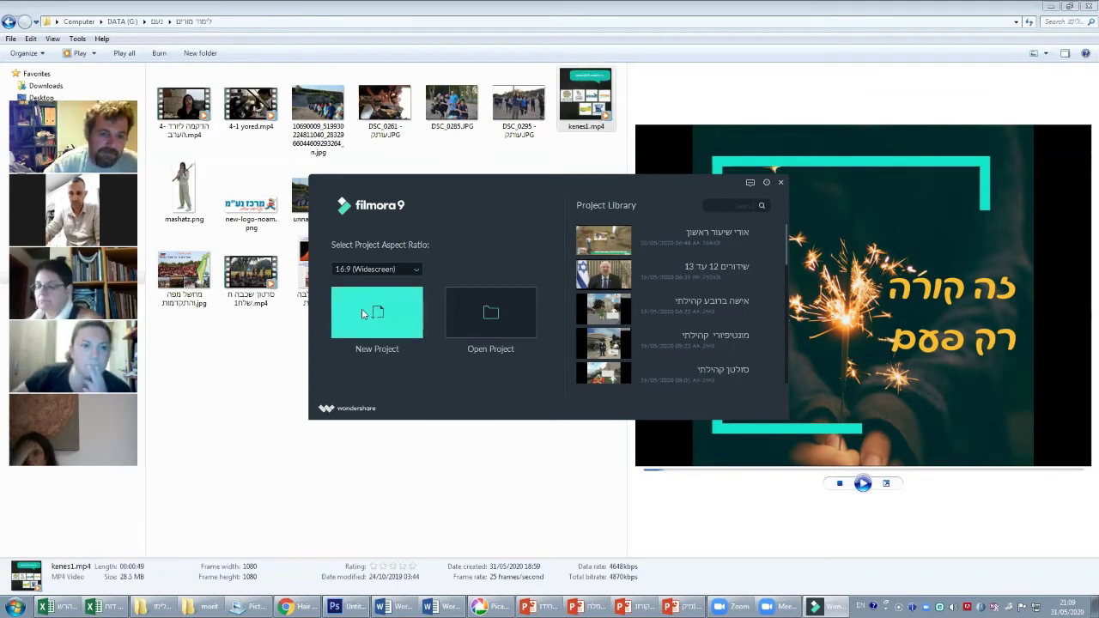
{"action": "left_click", "coordinate": [362, 315]}
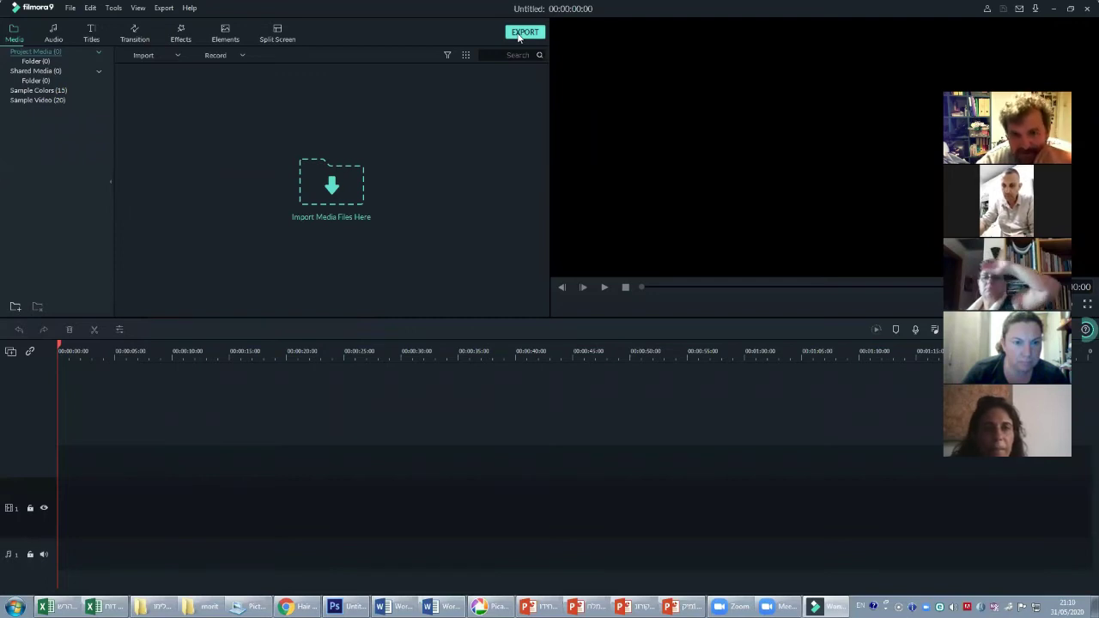
Import the video "4- הדקמה ליורד הערב" from the DATA (G:) drive and place it at the start of video track 2
{"action": "left_click", "coordinate": [309, 186]}
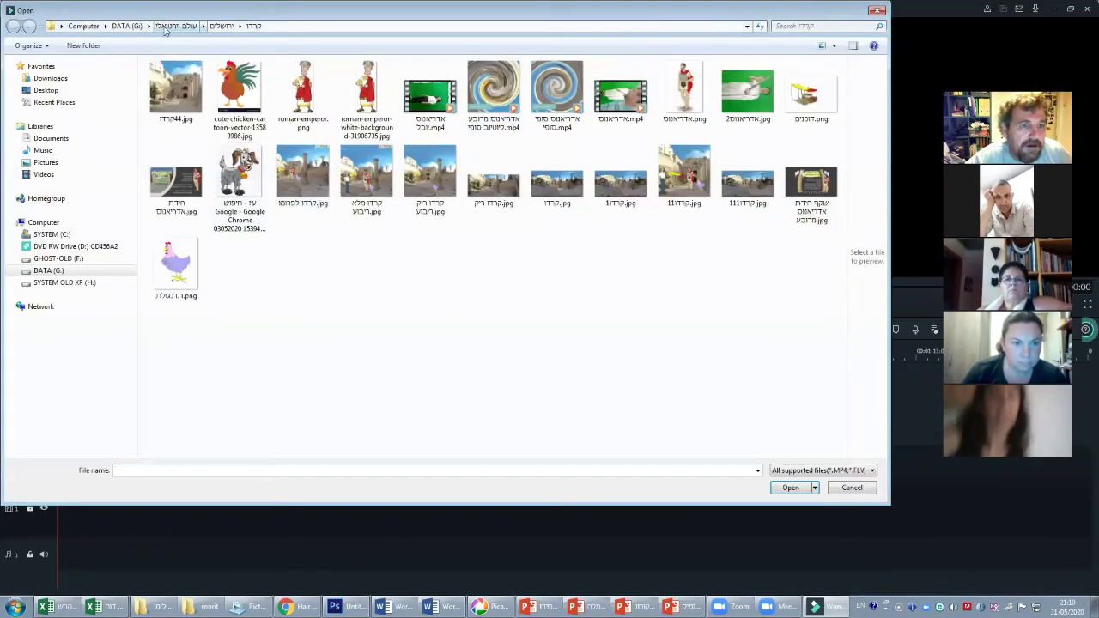
{"action": "left_click", "coordinate": [126, 26]}
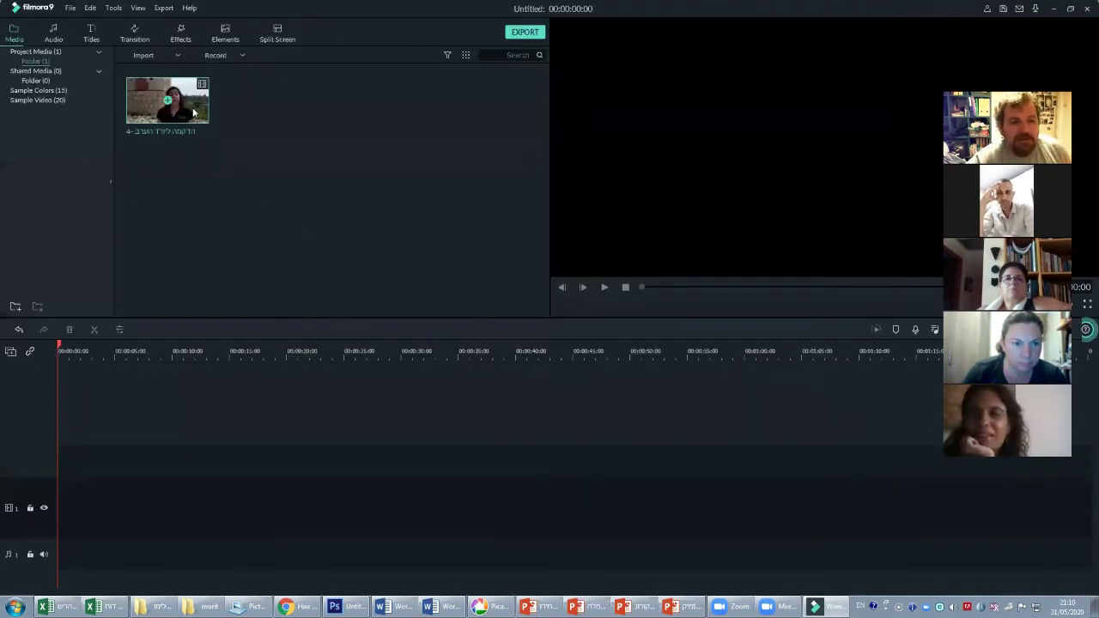
{"action": "left_click_drag", "start_coordinate": [194, 113], "coordinate": [66, 465]}
{"action": "left_click", "coordinate": [568, 316]}
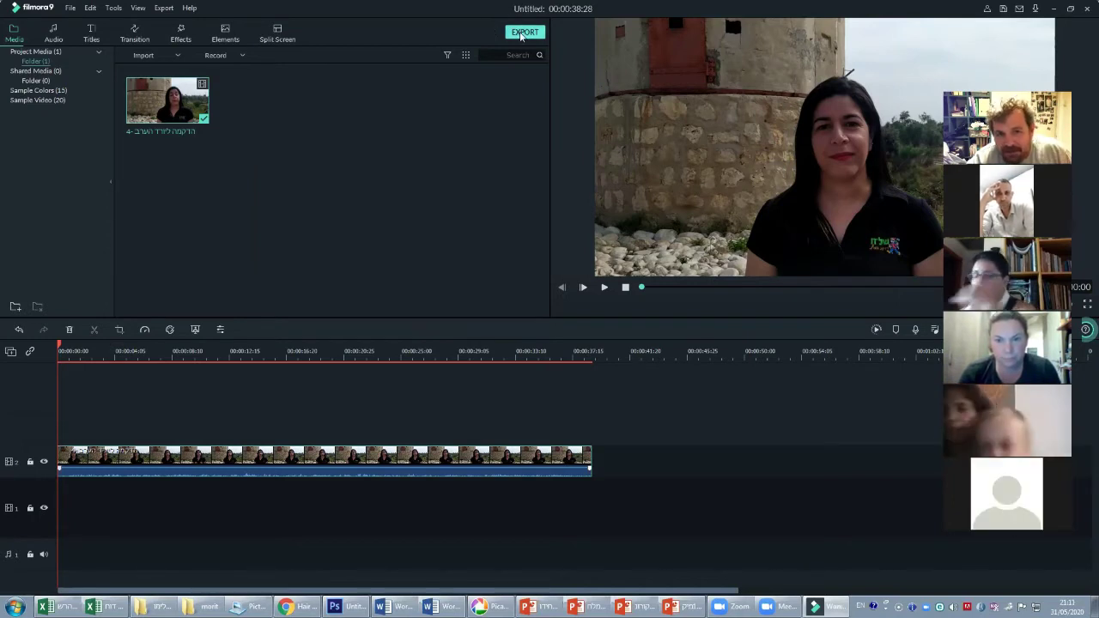
Try 1280x720 and 720x480 as the video resolution in the MP4 export settings
{"action": "left_click", "coordinate": [521, 35]}
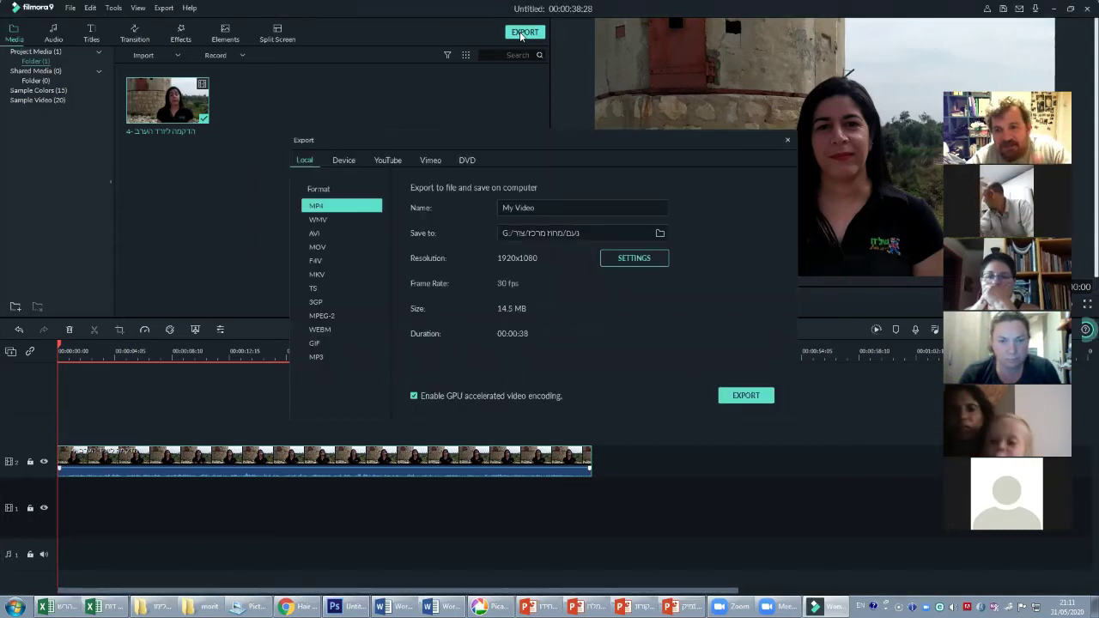
{"action": "left_click", "coordinate": [637, 261]}
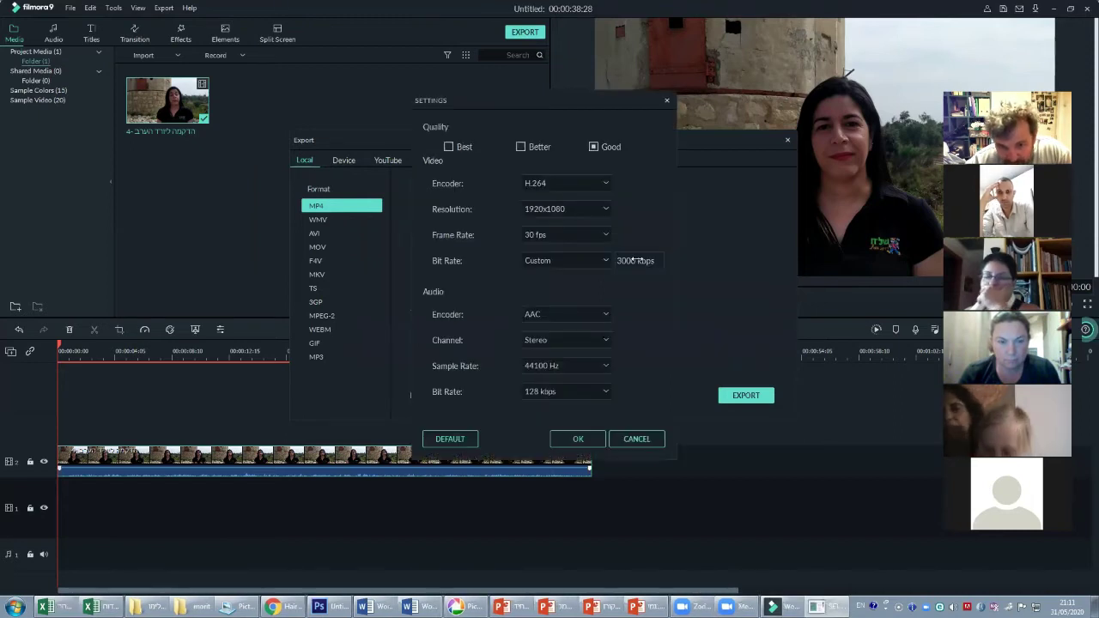
{"action": "left_click", "coordinate": [608, 209]}
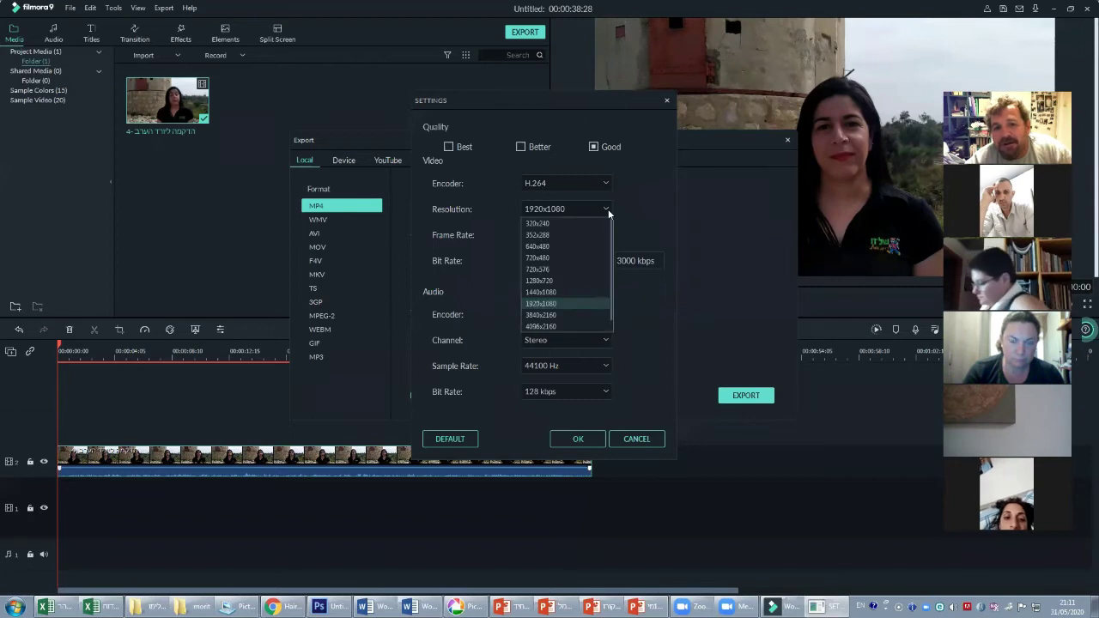
{"action": "left_click", "coordinate": [547, 280]}
{"action": "left_click", "coordinate": [605, 211]}
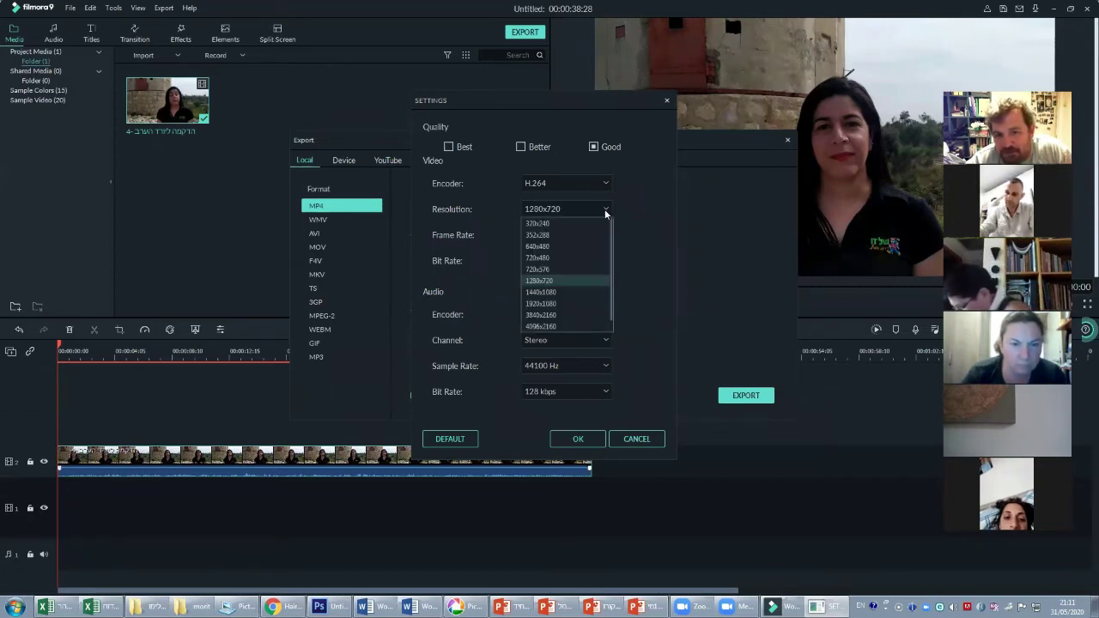
{"action": "left_click", "coordinate": [555, 257]}
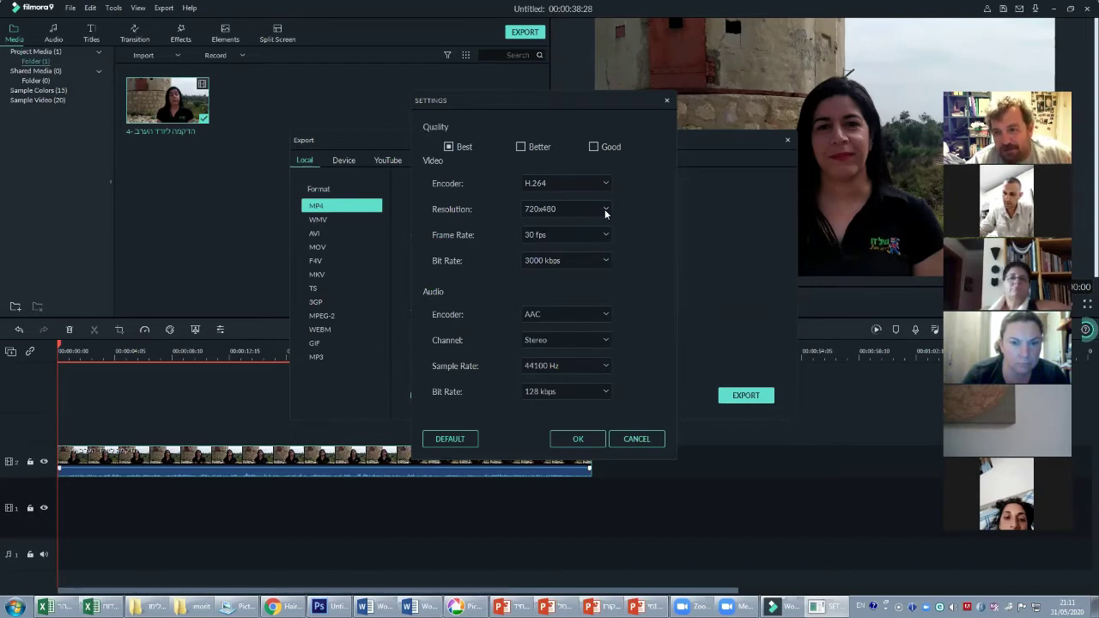
Examine the available video bit rates, discard the export settings and leave the export without exporting
{"action": "left_click", "coordinate": [605, 261]}
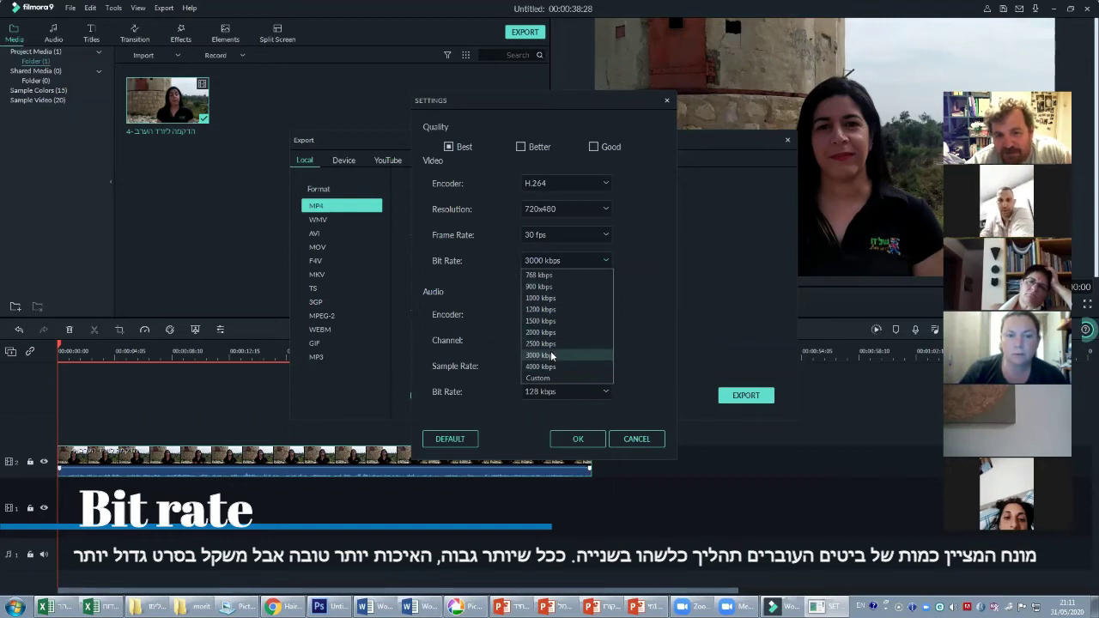
{"action": "left_click", "coordinate": [605, 261]}
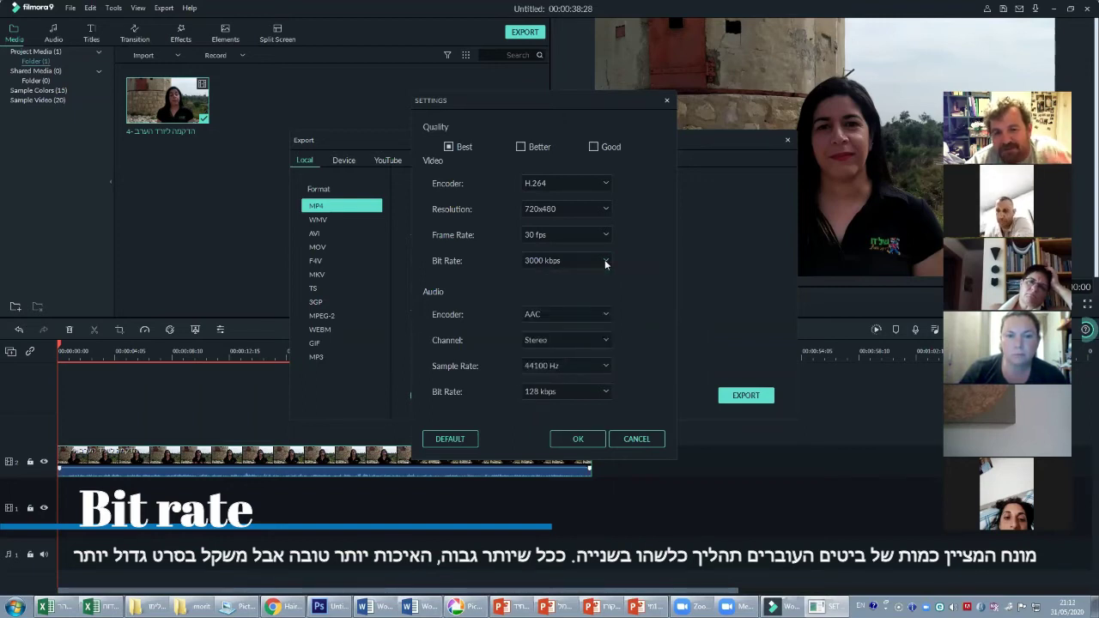
{"action": "left_click", "coordinate": [628, 438]}
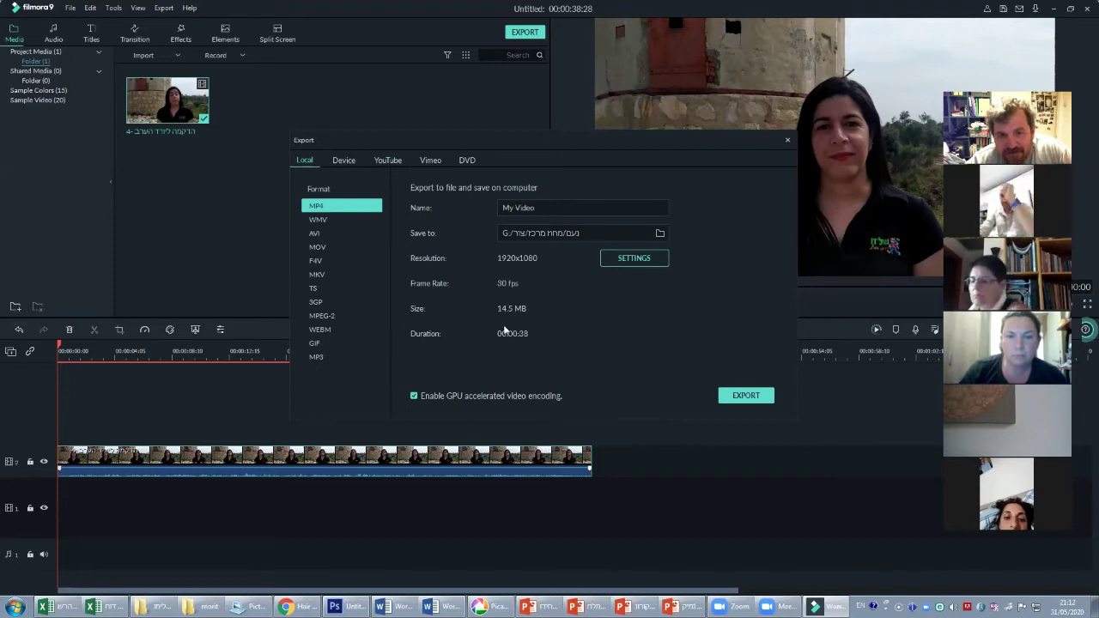
{"action": "left_click", "coordinate": [788, 141]}
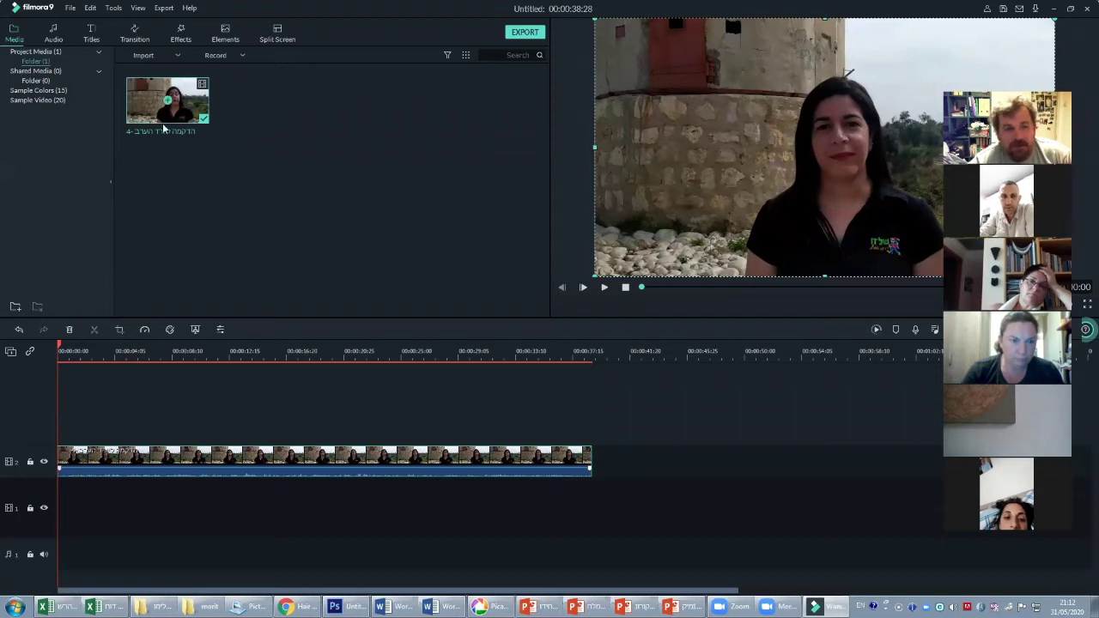
Import the video file 4-1 yored.mp4 into the project media
{"action": "left_click", "coordinate": [70, 8]}
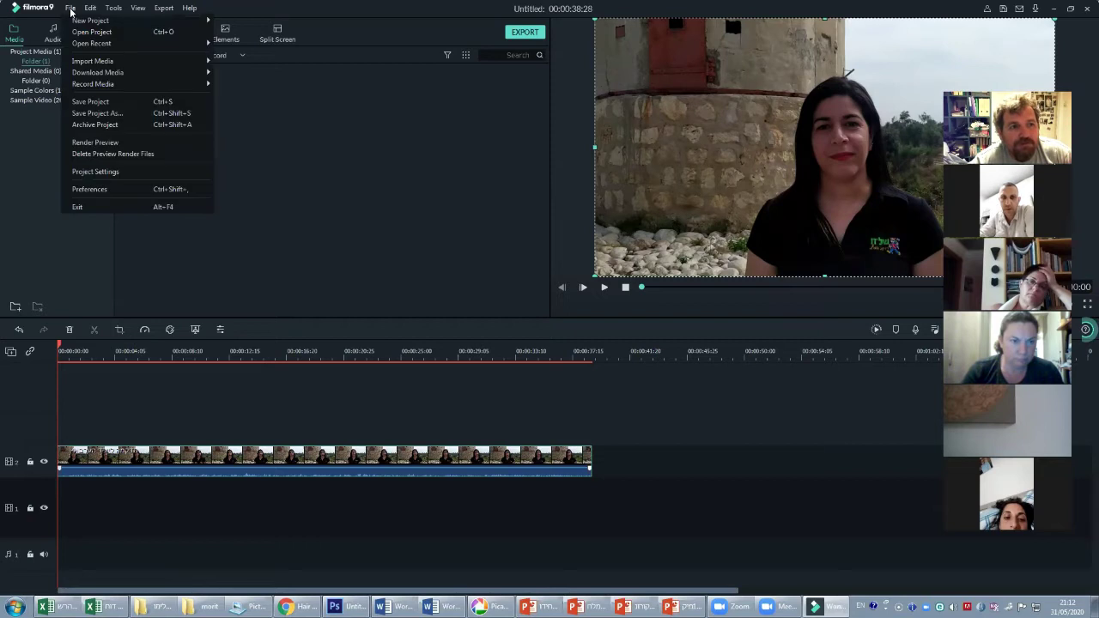
{"action": "mouse_move", "coordinate": [92, 61]}
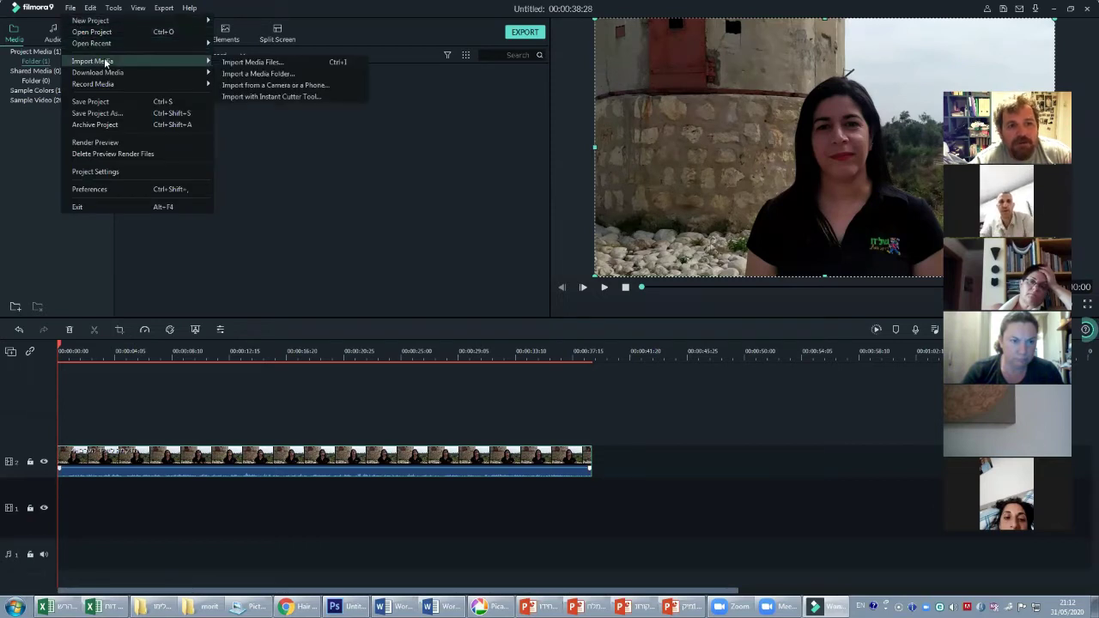
{"action": "left_click", "coordinate": [233, 63]}
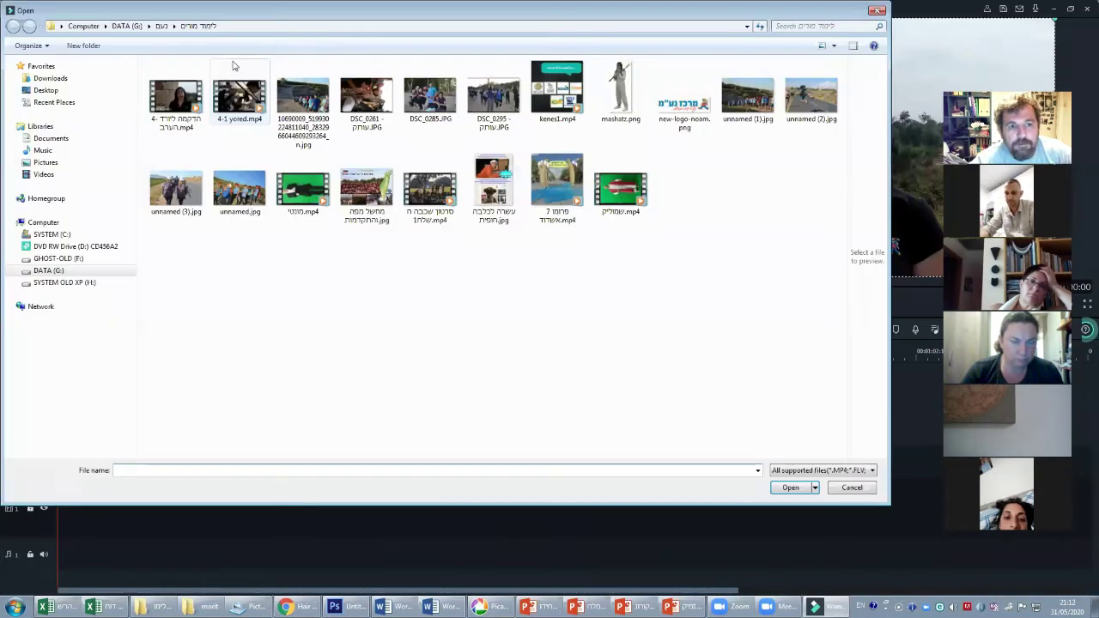
{"action": "left_click", "coordinate": [238, 110]}
{"action": "left_click", "coordinate": [792, 490]}
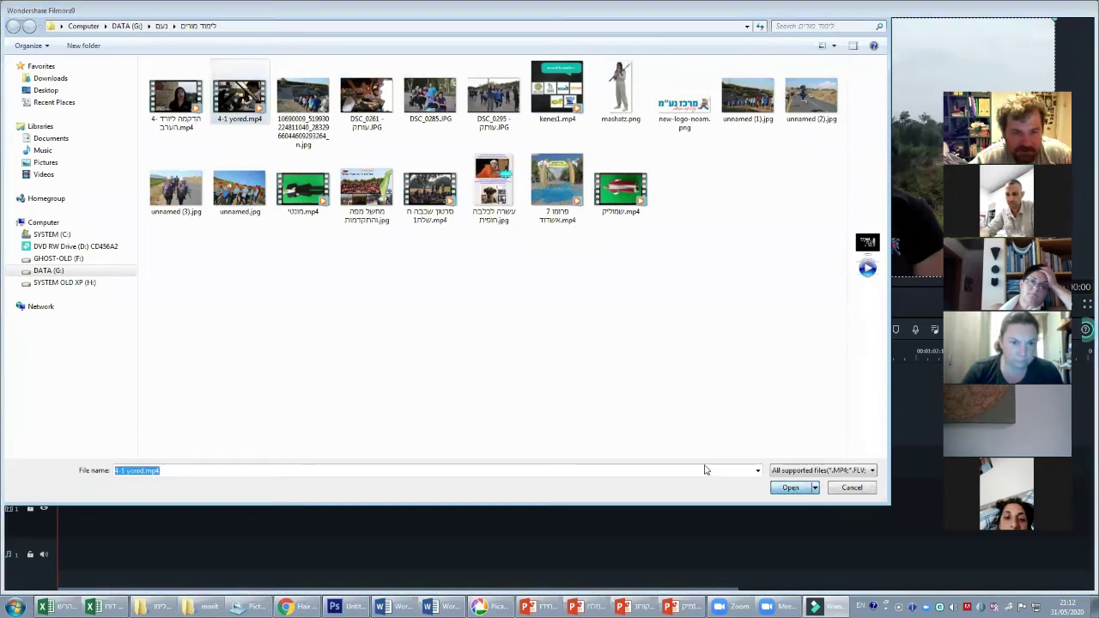
Import the logo image new-logo-noam.png into the project media
{"action": "left_click", "coordinate": [71, 7]}
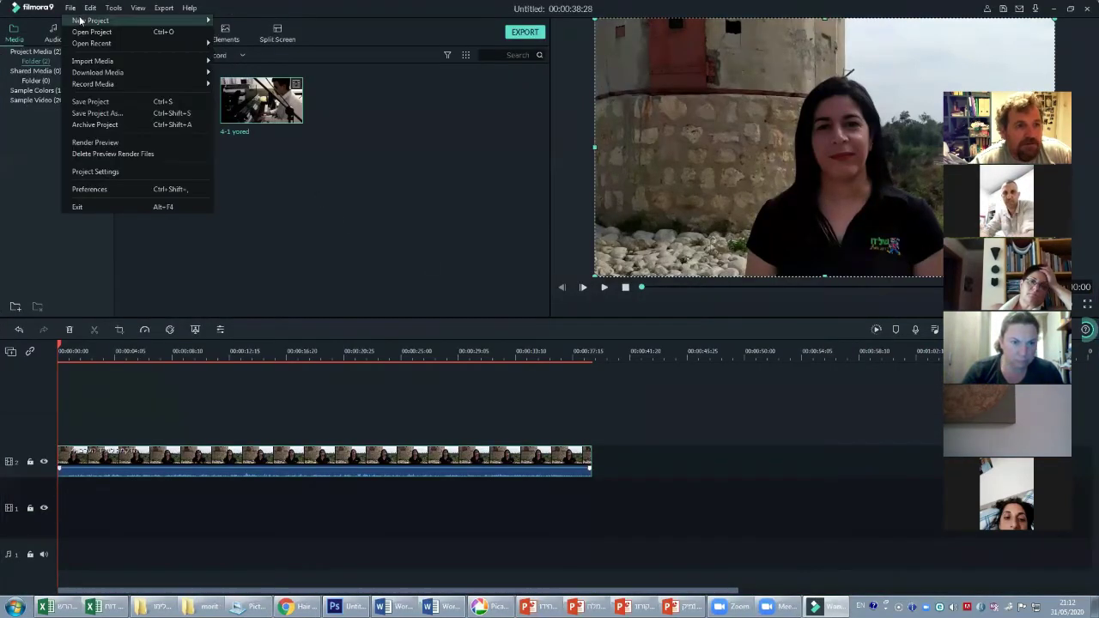
{"action": "mouse_move", "coordinate": [127, 62]}
{"action": "left_click", "coordinate": [246, 63]}
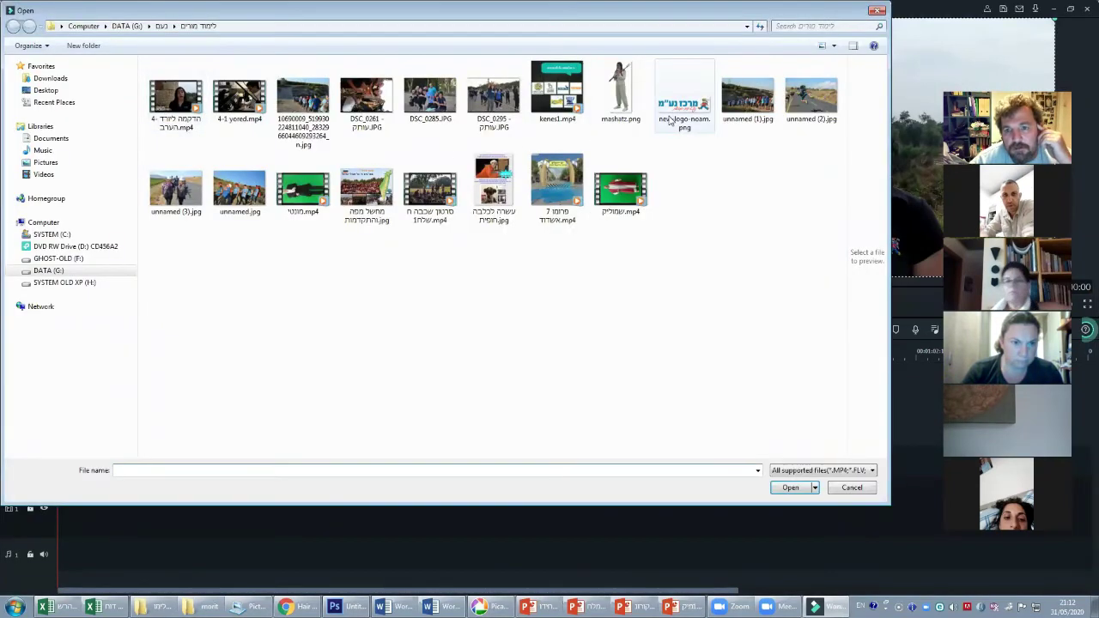
{"action": "left_click", "coordinate": [668, 110]}
{"action": "left_click", "coordinate": [791, 488]}
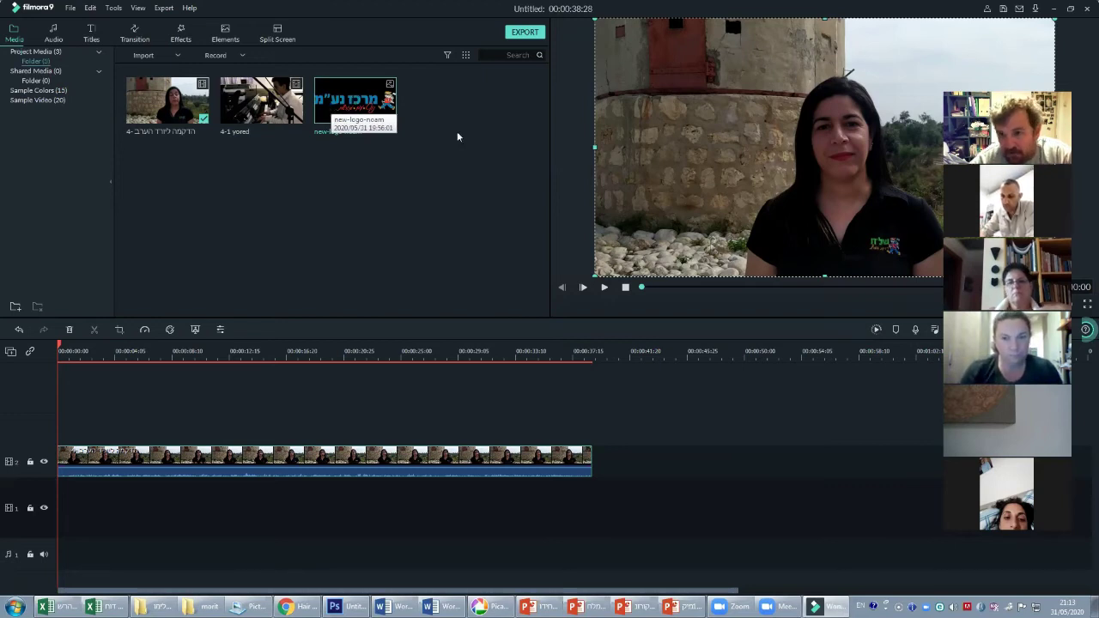
Import the images DSC_0285.JPG, unnamed (3).jpg, unnamed.jpg and mashatz.png together into the project media
{"action": "mouse_move", "coordinate": [384, 123]}
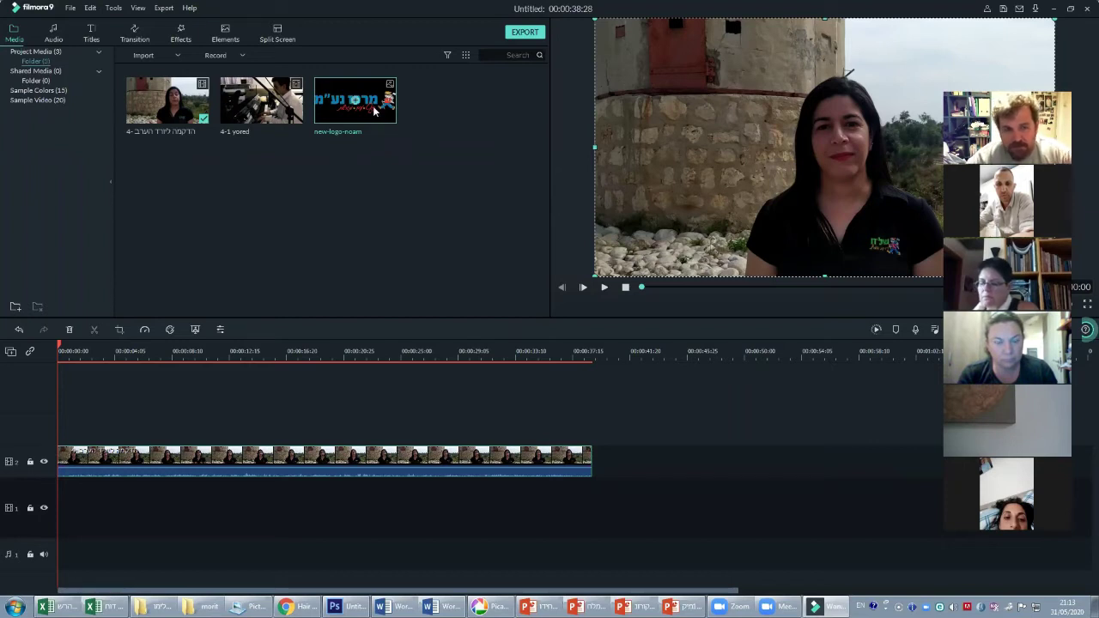
{"action": "left_click", "coordinate": [73, 9]}
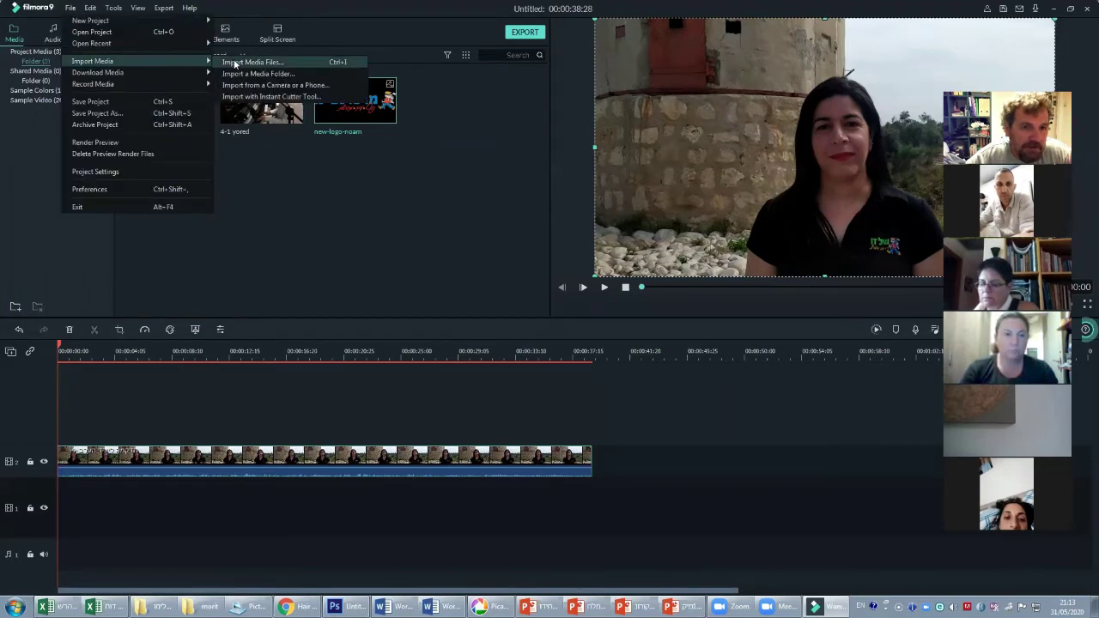
{"action": "left_click", "coordinate": [304, 82]}
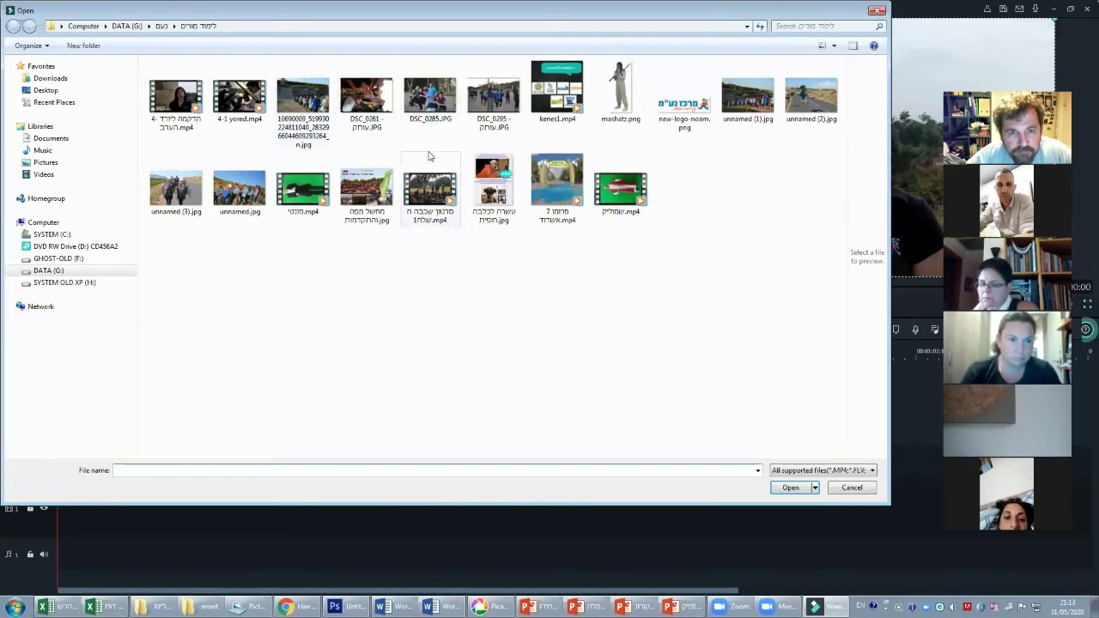
{"action": "left_click", "coordinate": [430, 96]}
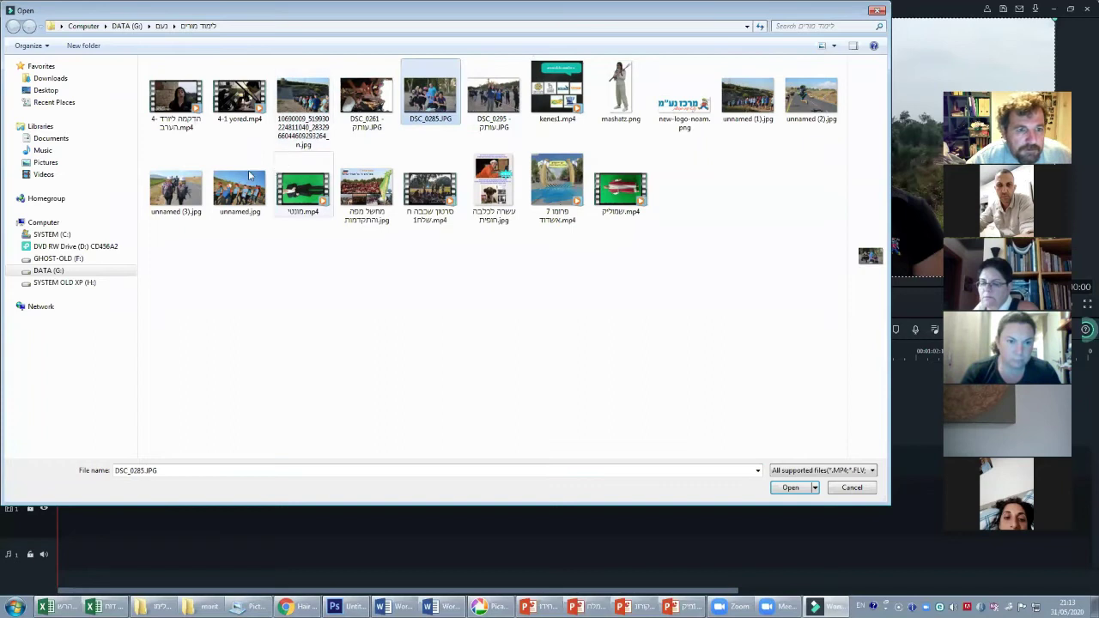
{"action": "left_click", "coordinate": [177, 187], "text": "ctrl"}
{"action": "left_click", "coordinate": [225, 192], "text": "ctrl"}
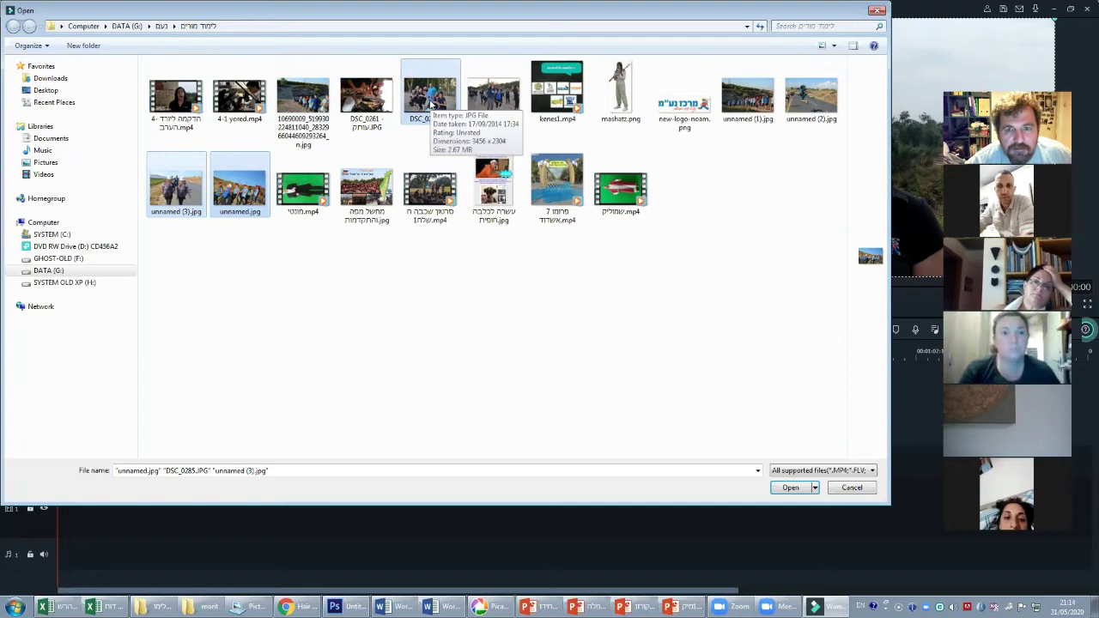
{"action": "left_click", "coordinate": [620, 90], "text": "ctrl"}
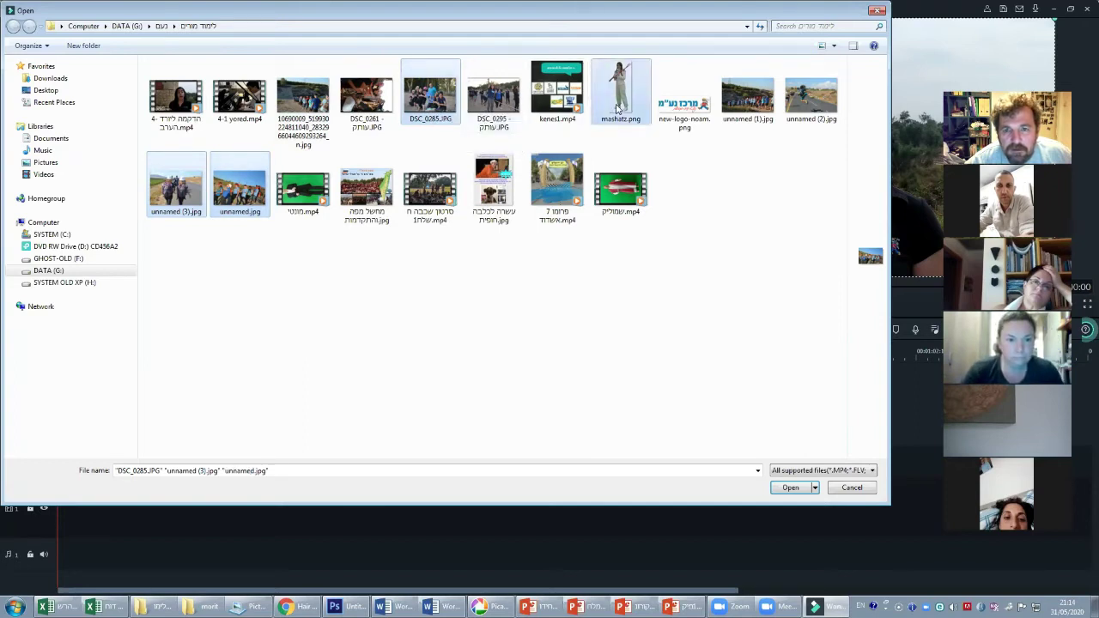
{"action": "left_click", "coordinate": [805, 493]}
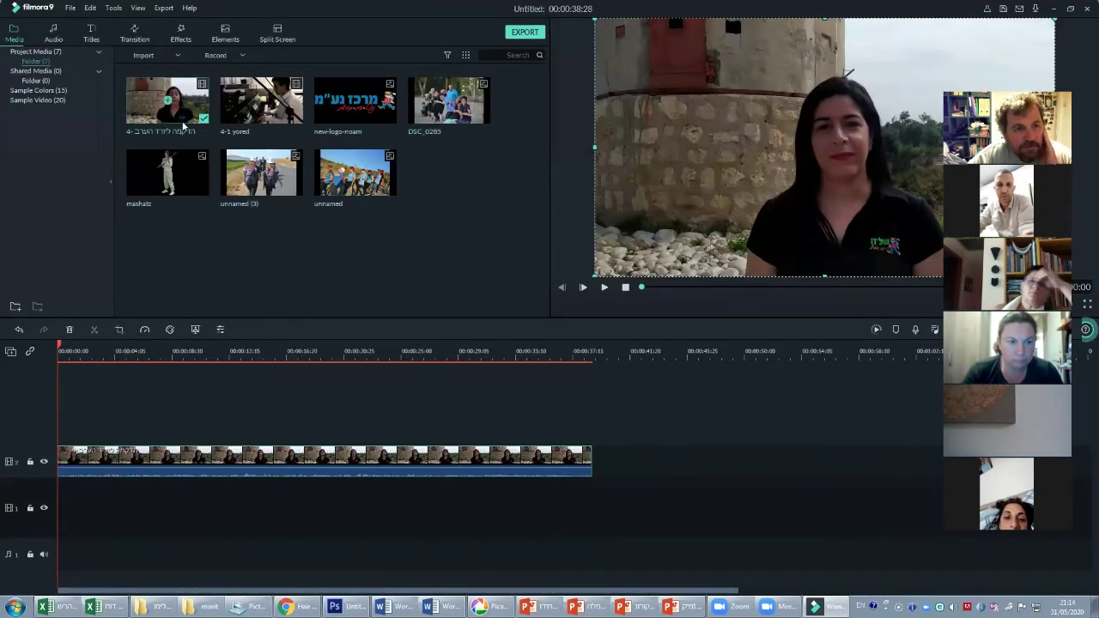
Import the song "כוורת - מדינה קטנה.mp3" from the Music library into the project media
{"action": "left_click", "coordinate": [70, 7]}
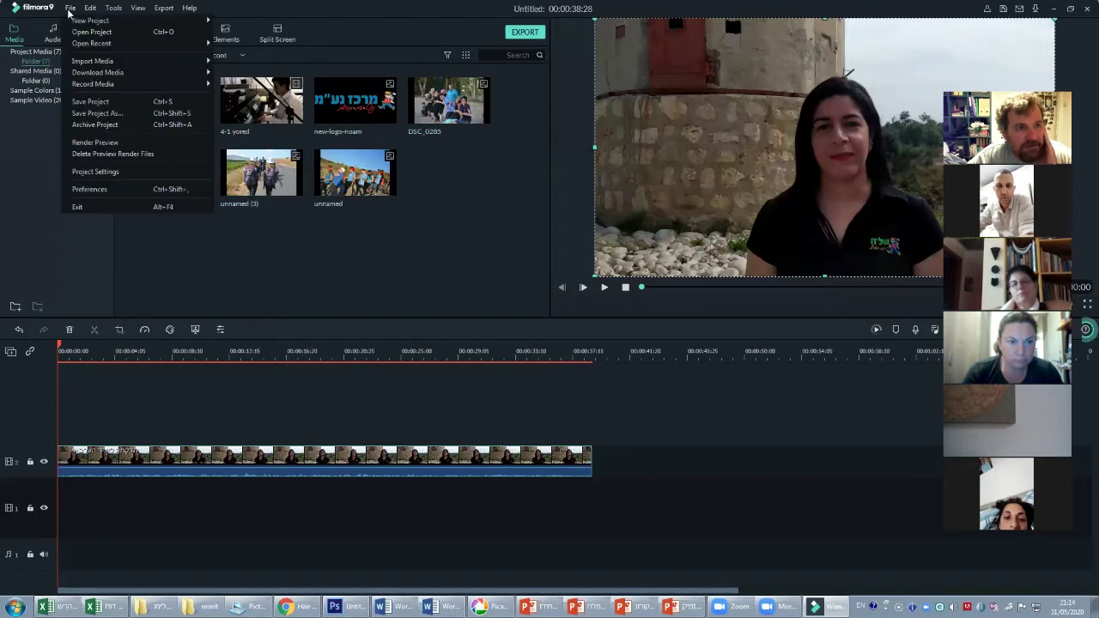
{"action": "mouse_move", "coordinate": [154, 61]}
{"action": "left_click", "coordinate": [232, 64]}
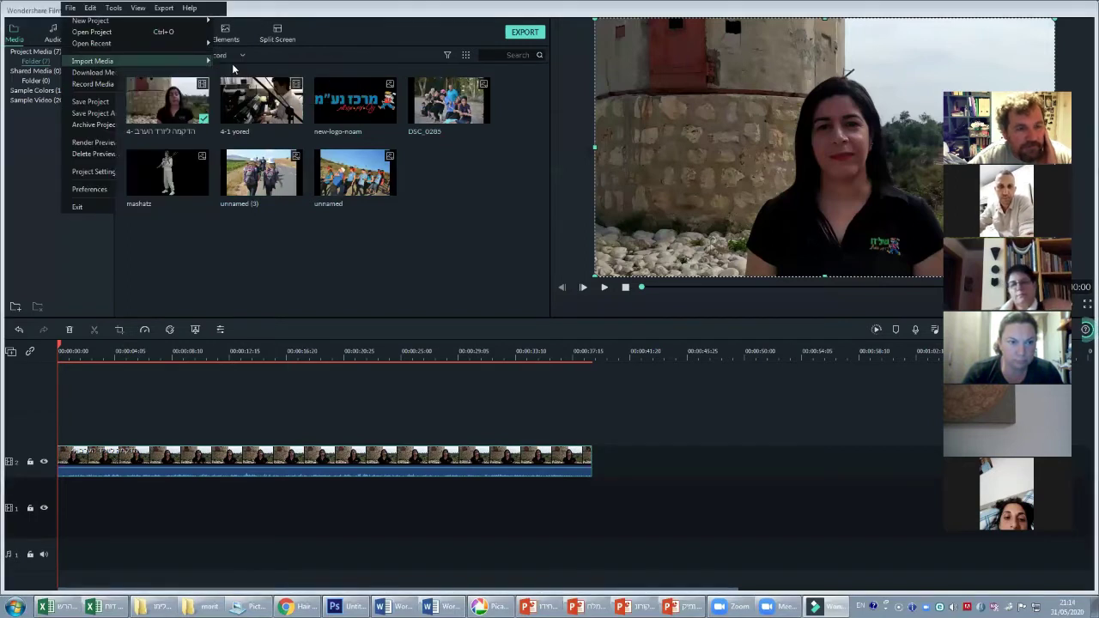
{"action": "left_click", "coordinate": [43, 150]}
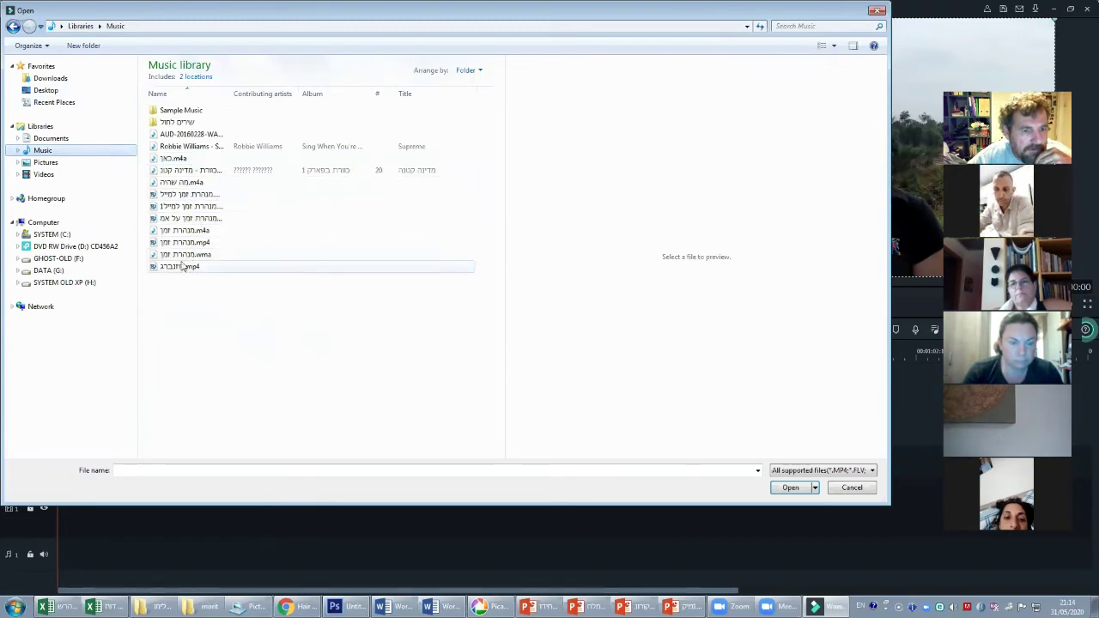
{"action": "left_click", "coordinate": [185, 170]}
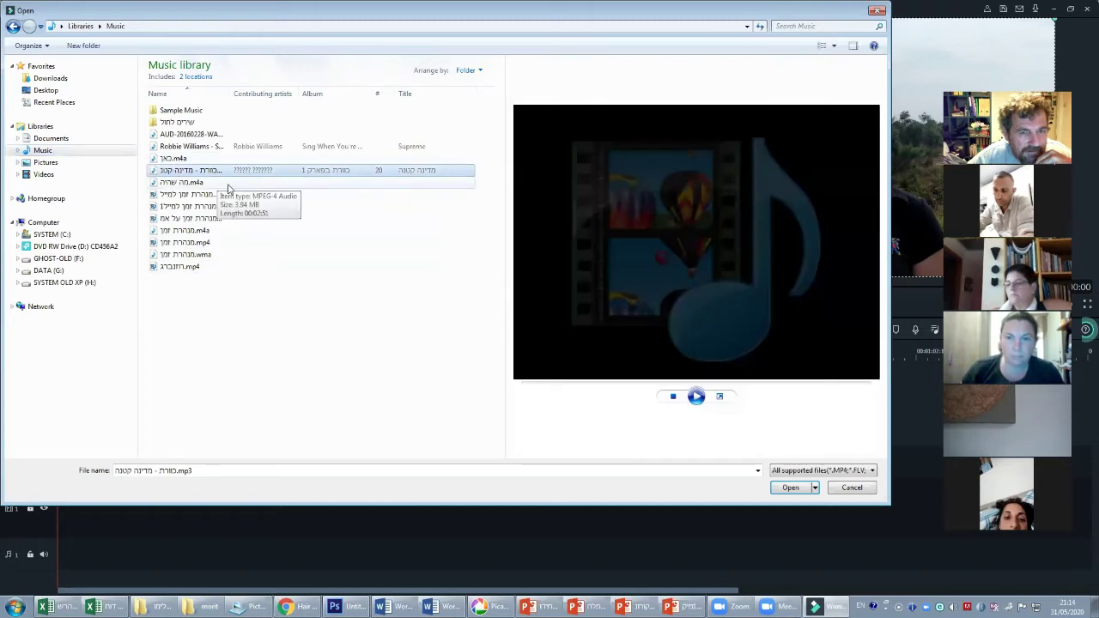
{"action": "left_click", "coordinate": [784, 487]}
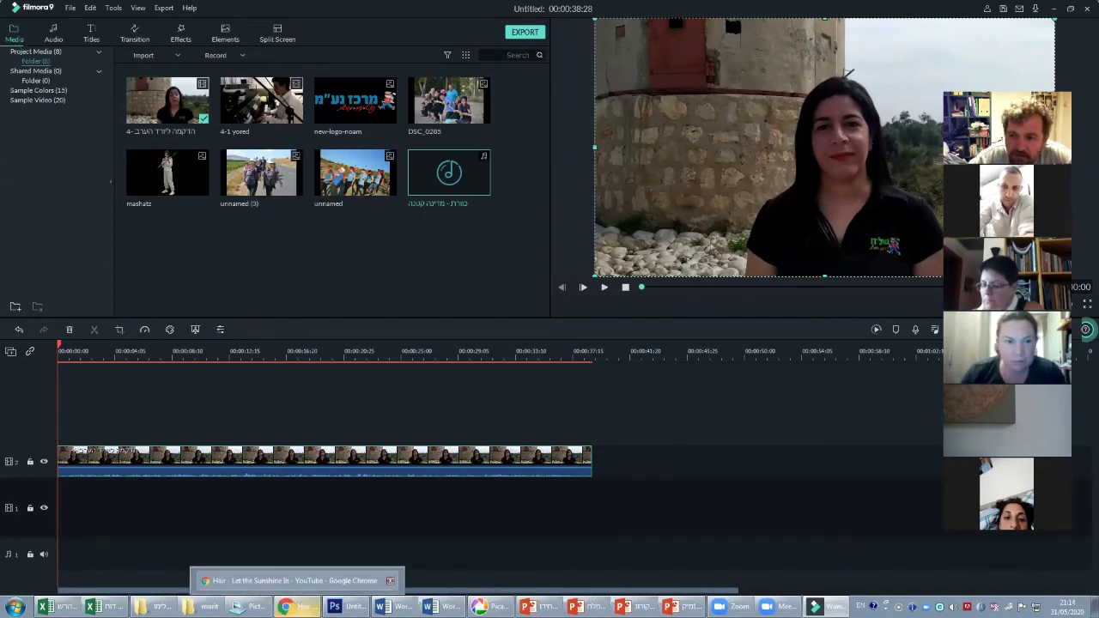
Switch to Chrome and open the "Hair - Let the Sunshine In" YouTube video through its ssyoutube.com address
{"action": "left_click", "coordinate": [297, 606]}
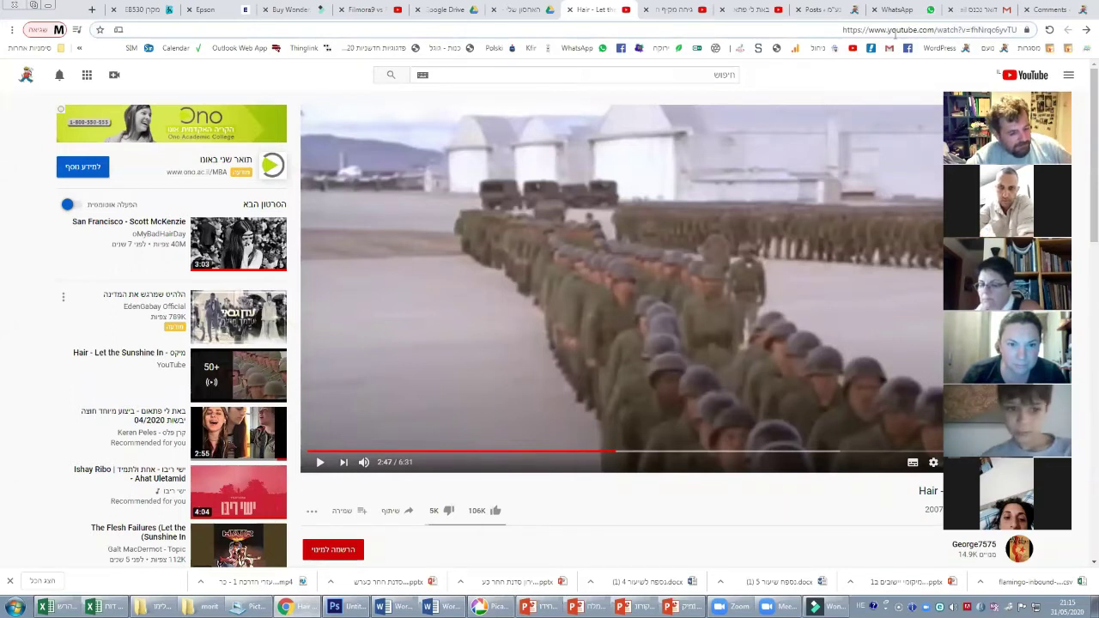
{"action": "left_click", "coordinate": [889, 31]}
{"action": "type", "text": "ss"}
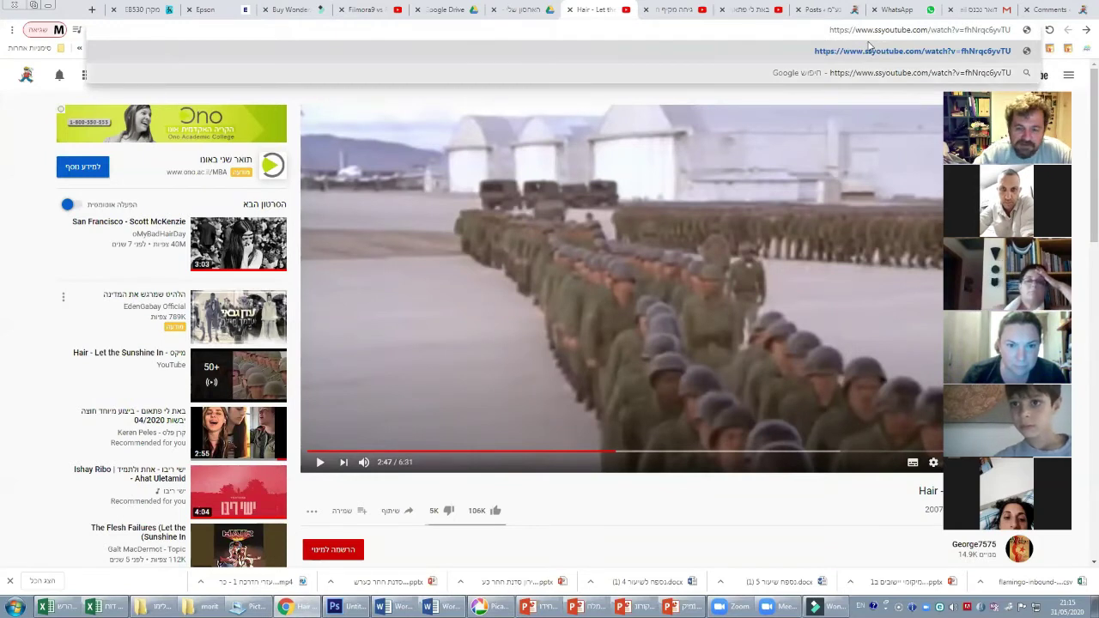
{"action": "key", "text": "Return"}
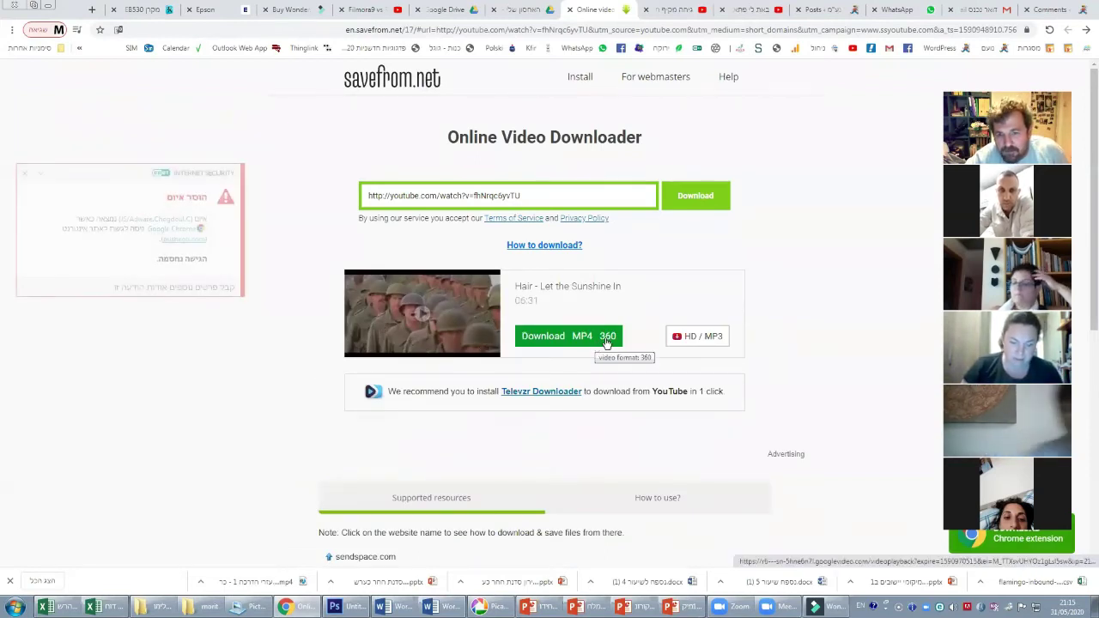
Open the MP4 360 version of the video, close the blocked ad page, and start downloading the video
{"action": "left_click", "coordinate": [547, 338]}
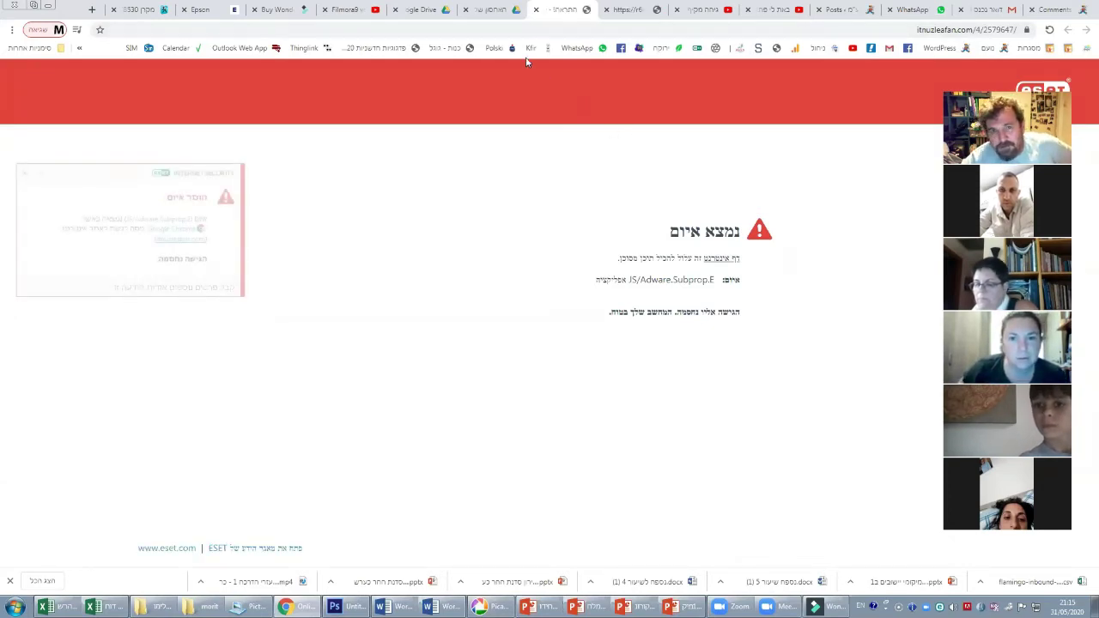
{"action": "left_click", "coordinate": [536, 10]}
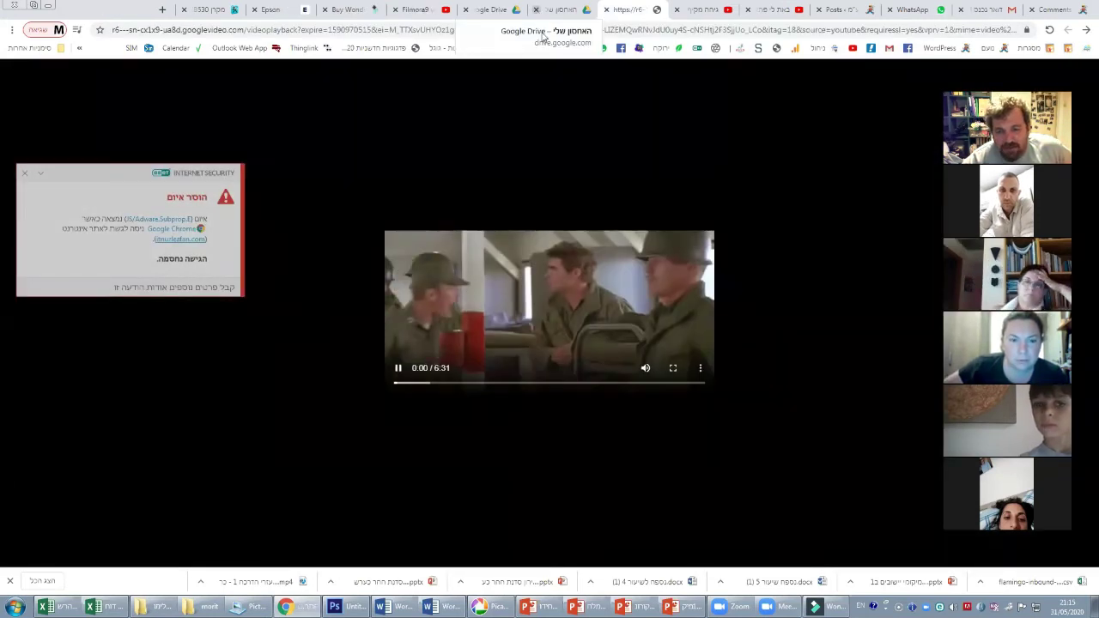
{"action": "left_click", "coordinate": [705, 368]}
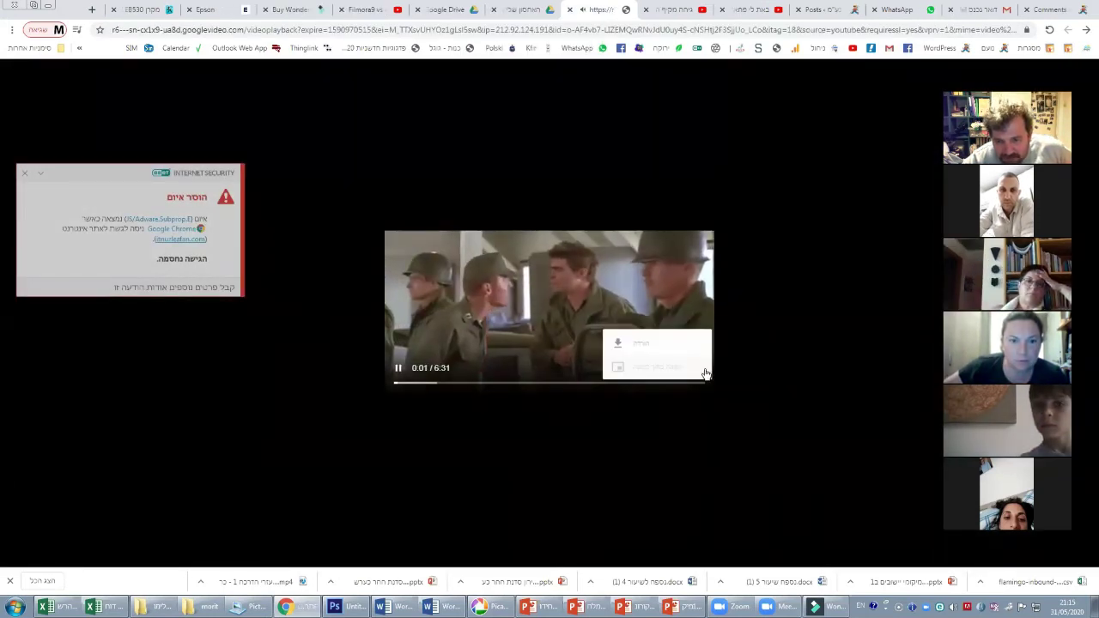
{"action": "left_click", "coordinate": [640, 344]}
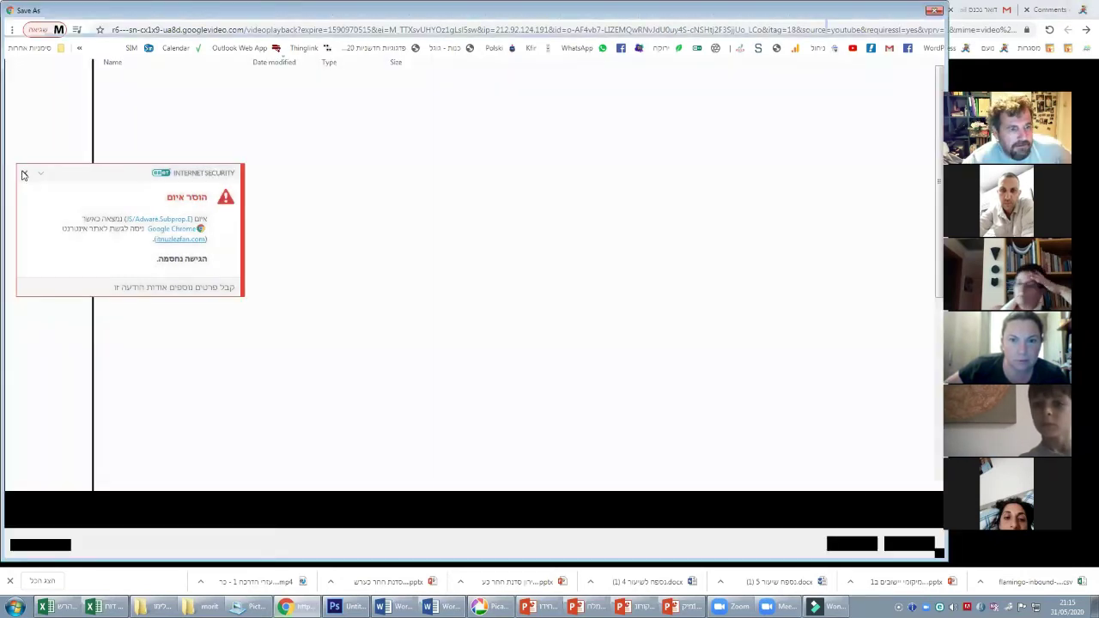
Save the video as videoplayback.mp4 in the לימוד מורים folder inside נעם on DATA (G:), and pause its playback
{"action": "left_click", "coordinate": [24, 174]}
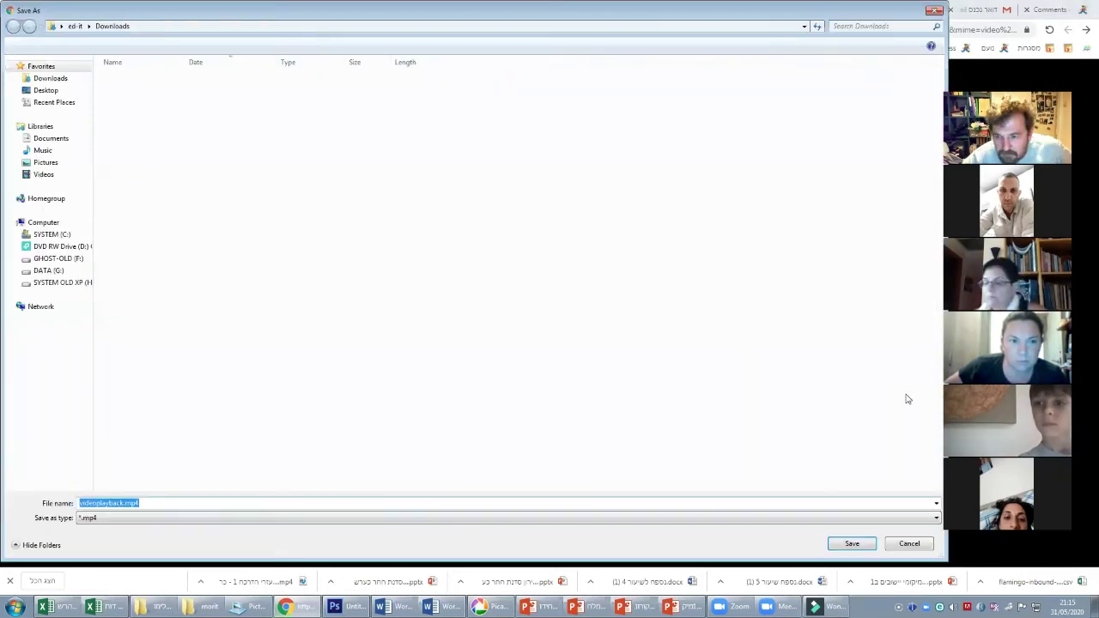
{"action": "left_click", "coordinate": [46, 272]}
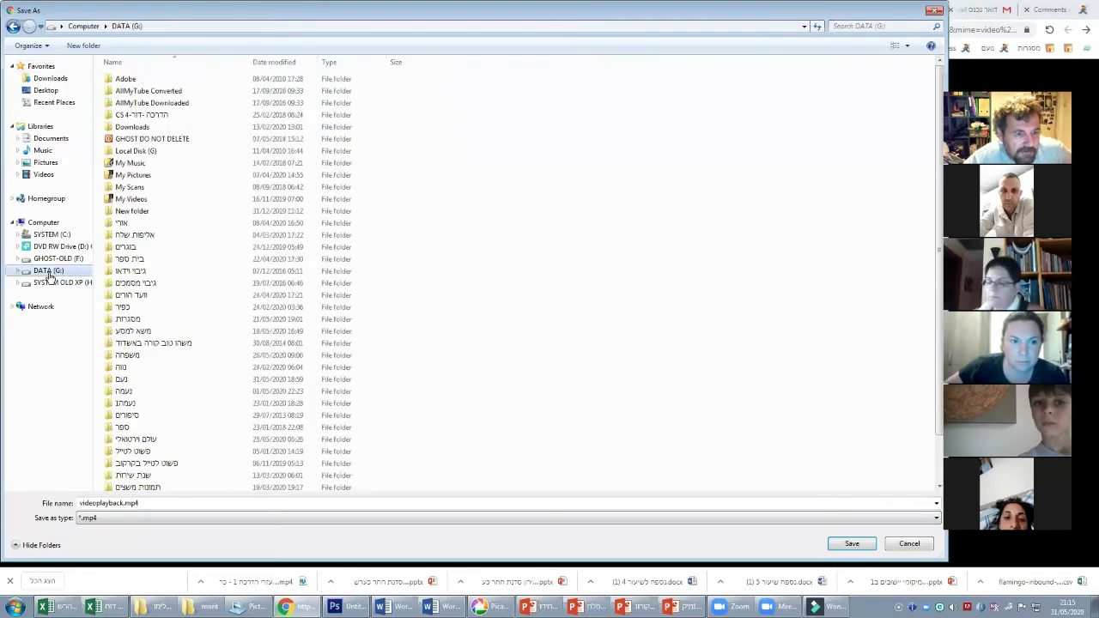
{"action": "double_click", "coordinate": [124, 380]}
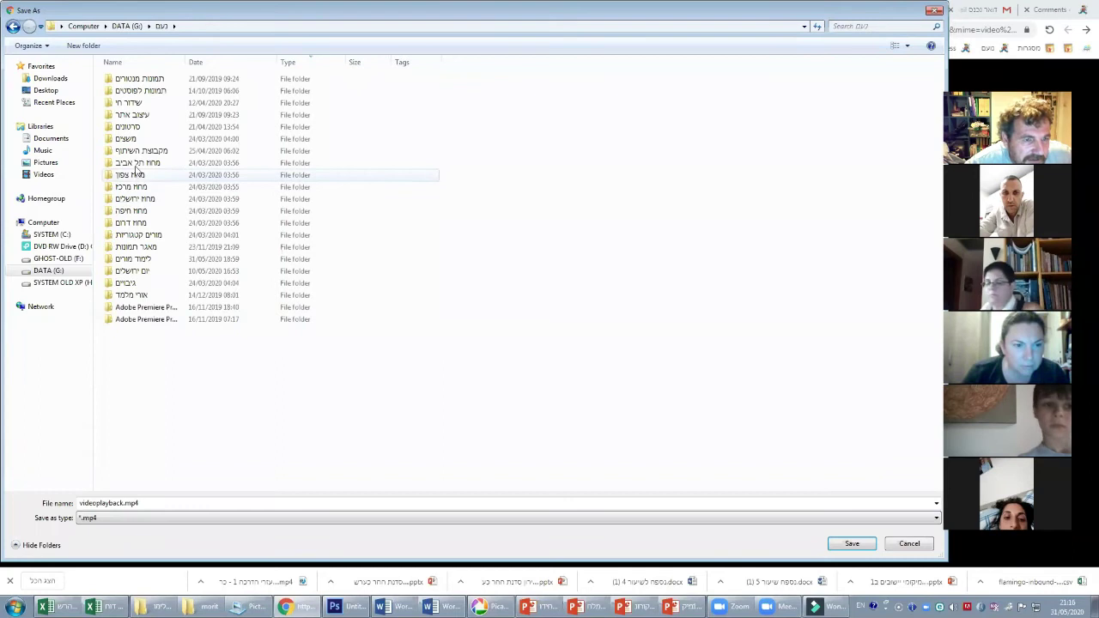
{"action": "double_click", "coordinate": [138, 259]}
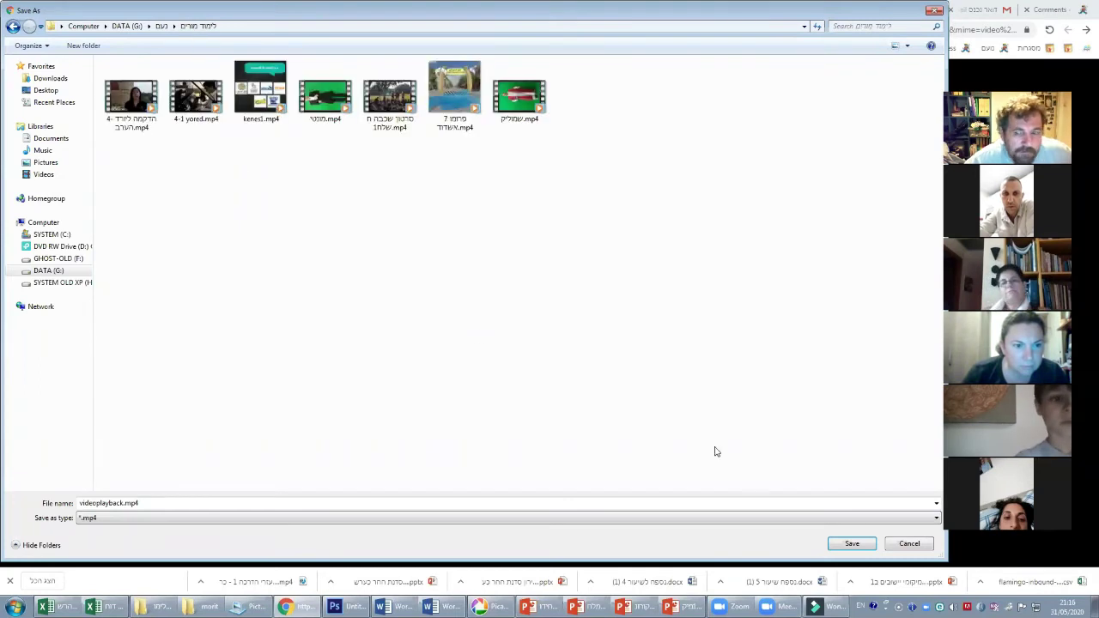
{"action": "left_click", "coordinate": [852, 544]}
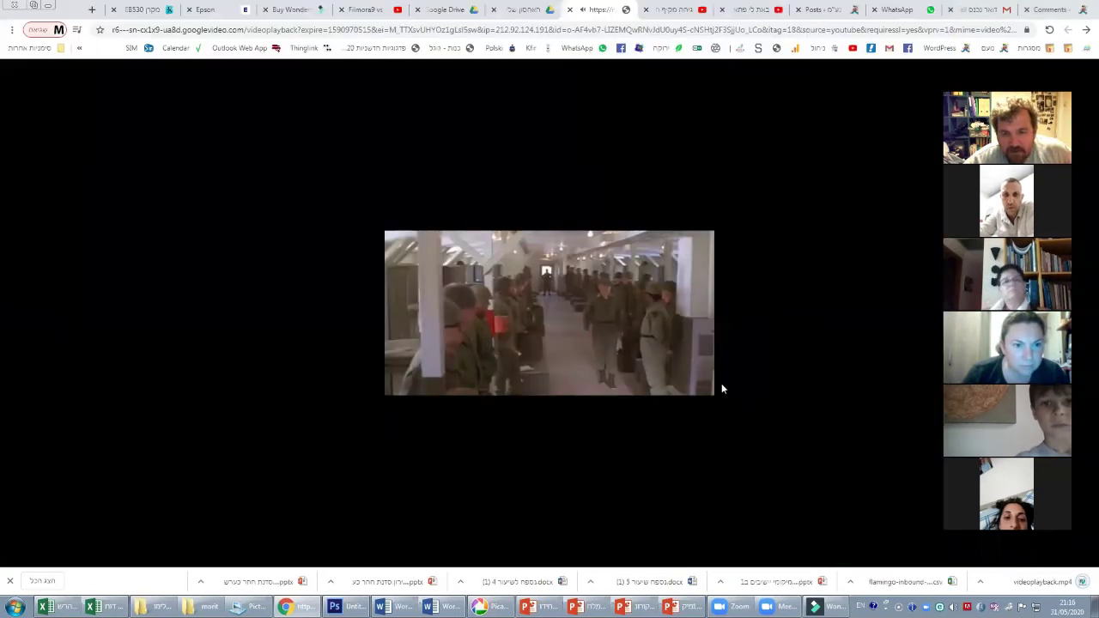
{"action": "mouse_move", "coordinate": [434, 366]}
{"action": "left_click", "coordinate": [399, 369]}
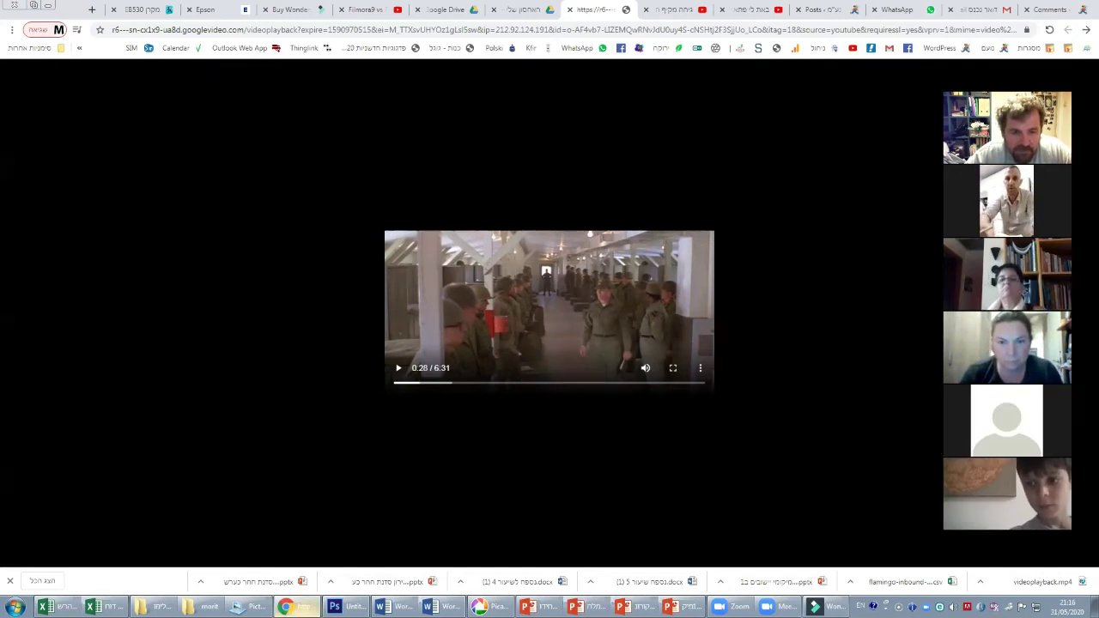
Switch to the לימוד מורים folder window, preview the downloaded videoplayback.mp4, and return to Chrome
{"action": "mouse_move", "coordinate": [286, 607]}
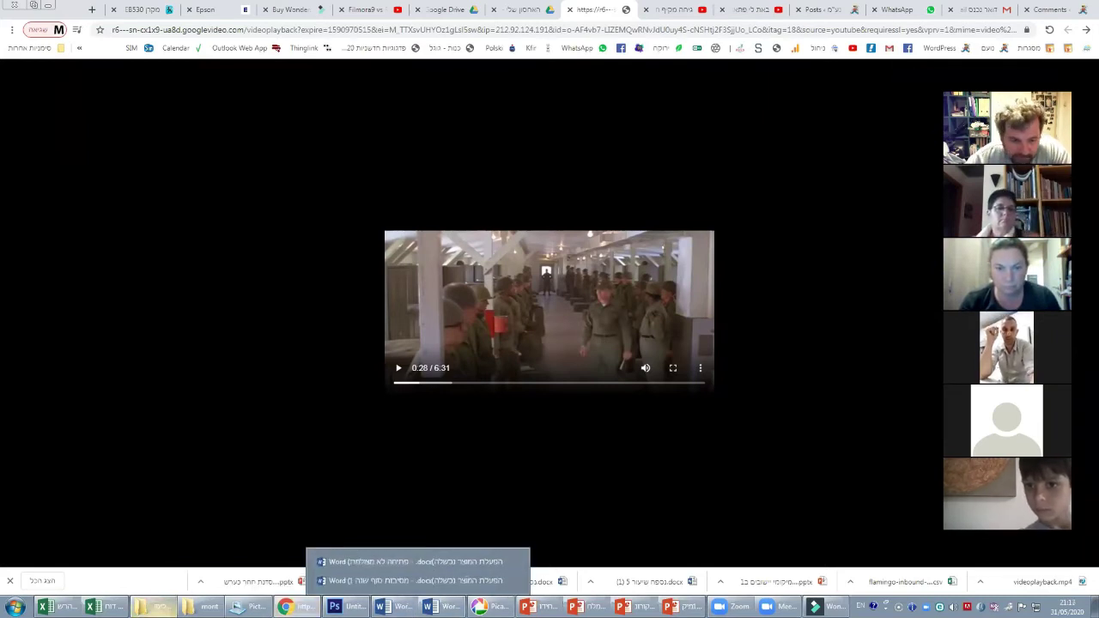
{"action": "left_click", "coordinate": [198, 540]}
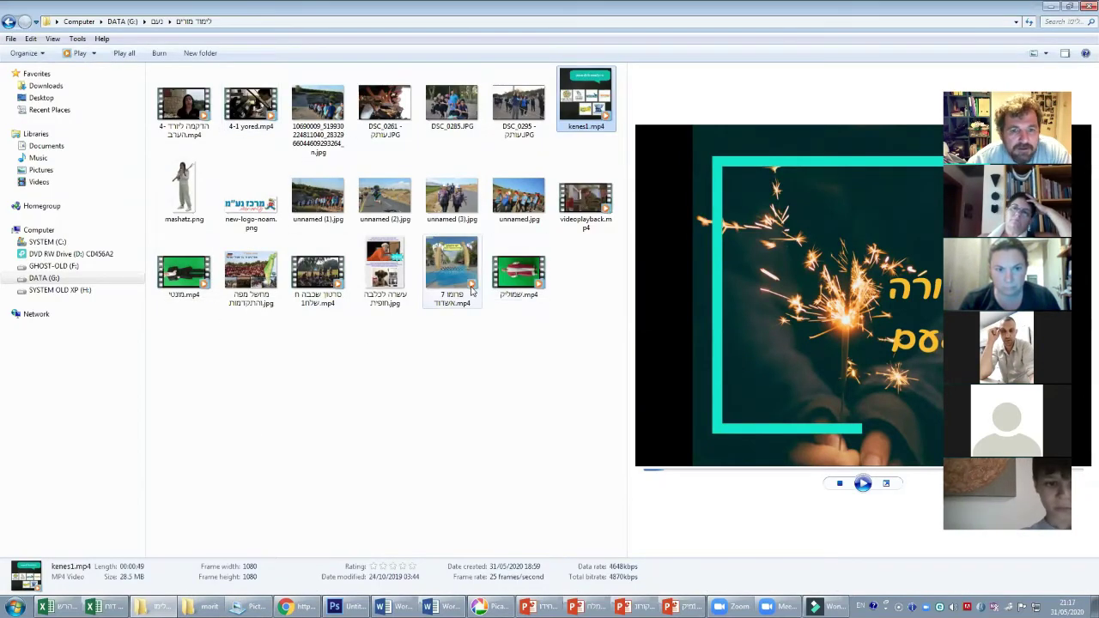
{"action": "left_click", "coordinate": [577, 209]}
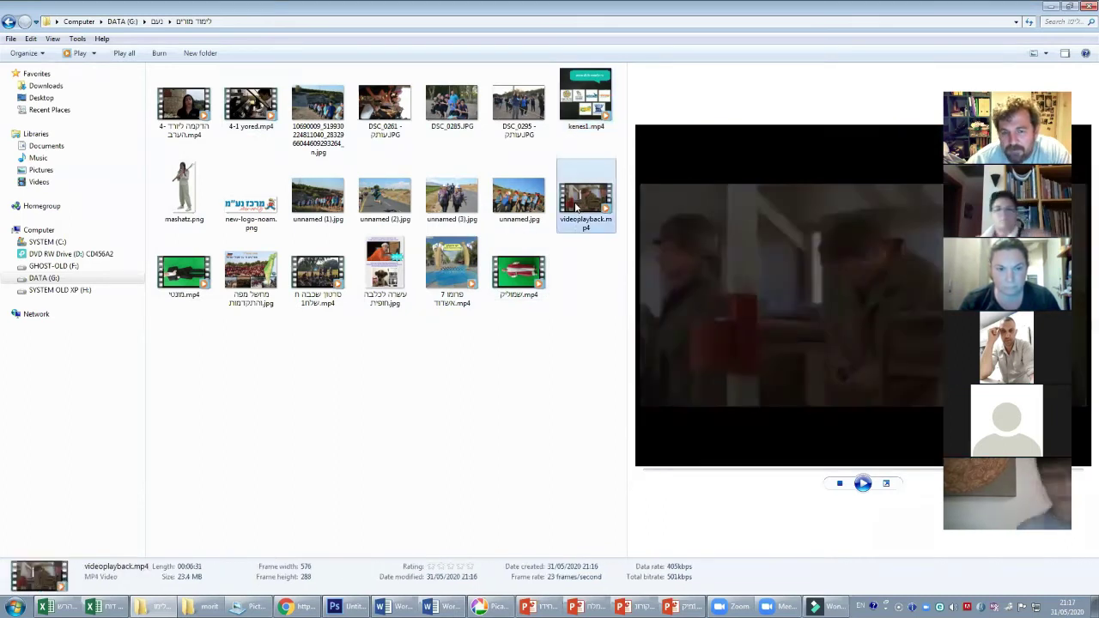
{"action": "left_click", "coordinate": [566, 255]}
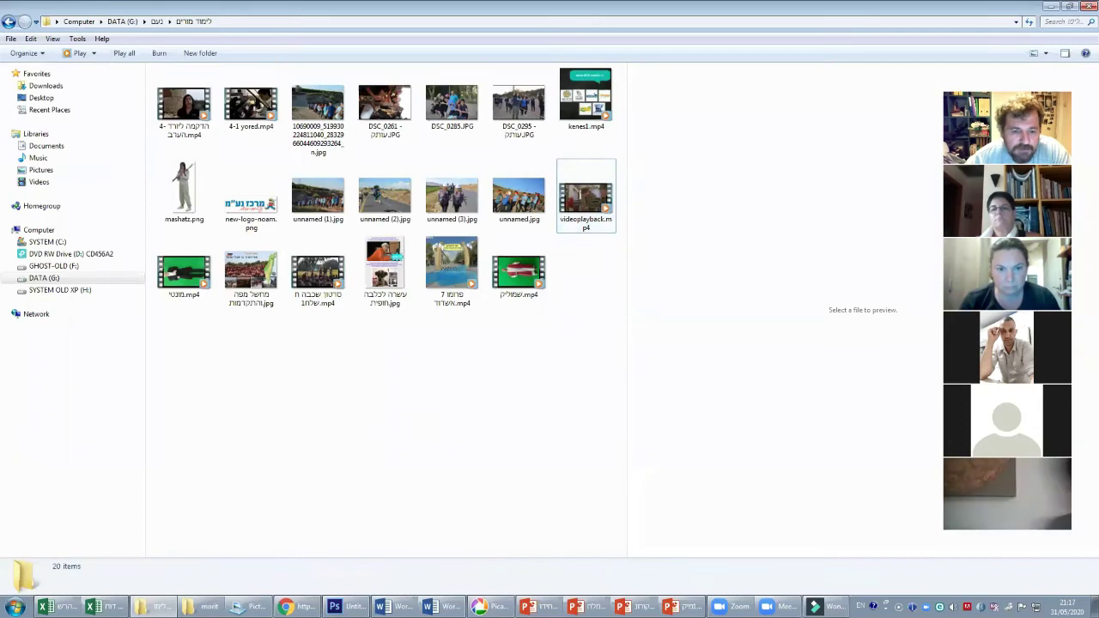
{"action": "left_click", "coordinate": [297, 607]}
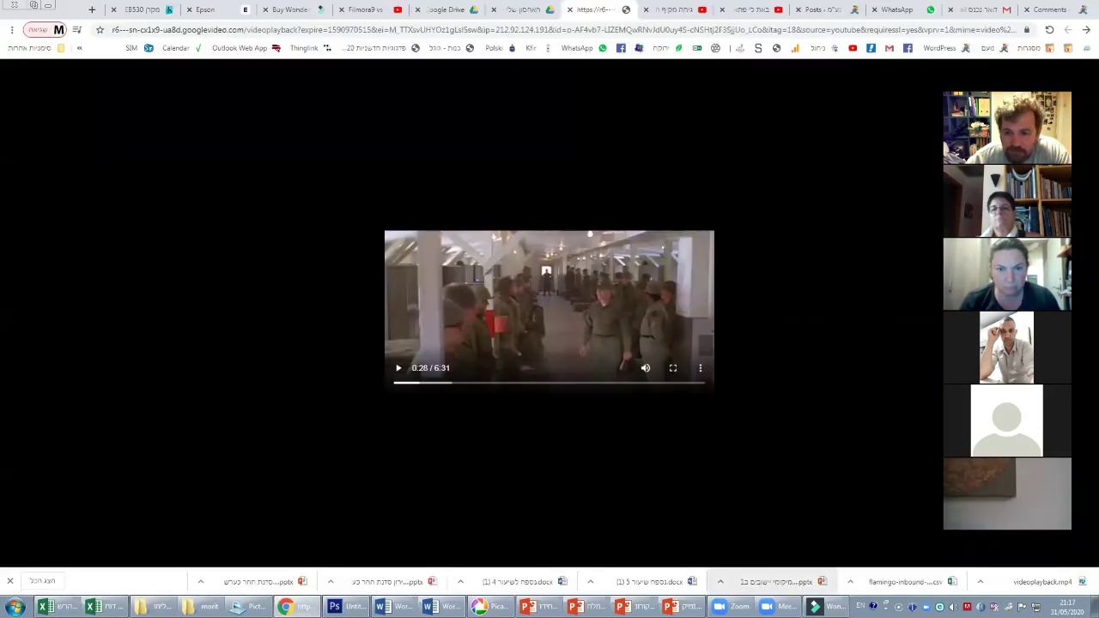
Switch to Filmora9 and import videoplayback.mp4 from the לימוד מורים folder on DATA (G:) into the project media
{"action": "key", "text": "alt+Tab"}
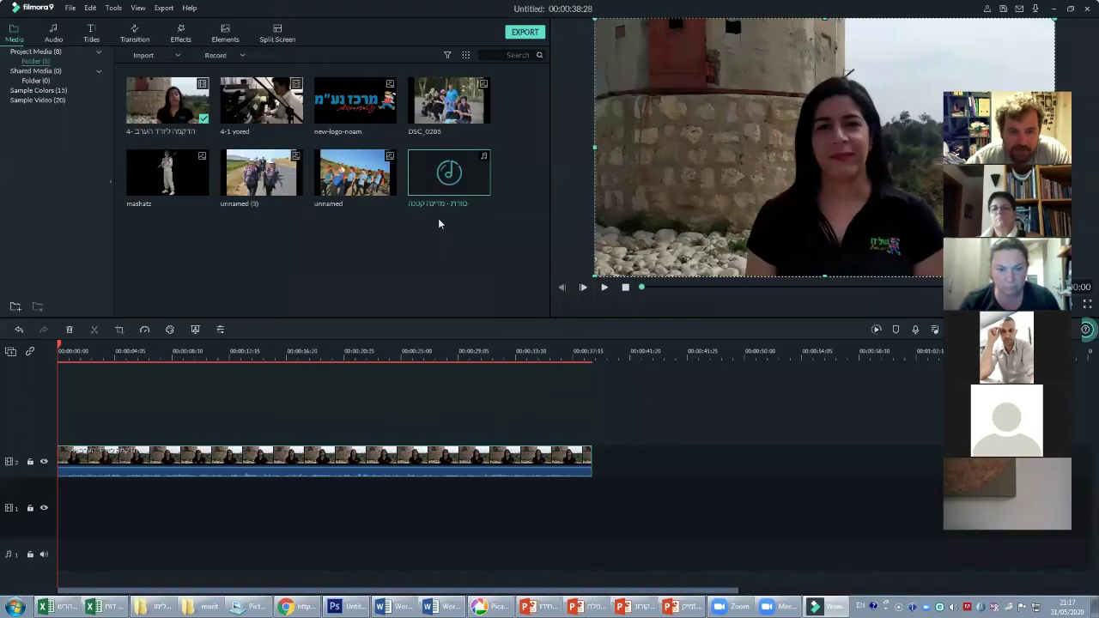
{"action": "left_click", "coordinate": [71, 8]}
{"action": "mouse_move", "coordinate": [128, 58]}
{"action": "left_click", "coordinate": [258, 62]}
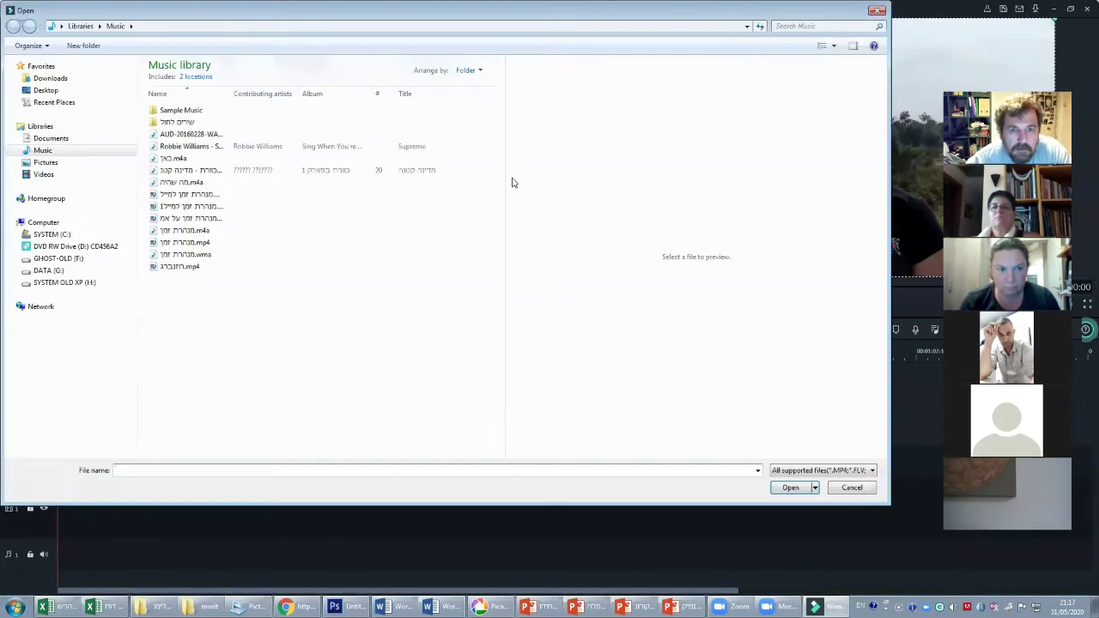
{"action": "left_click", "coordinate": [52, 270]}
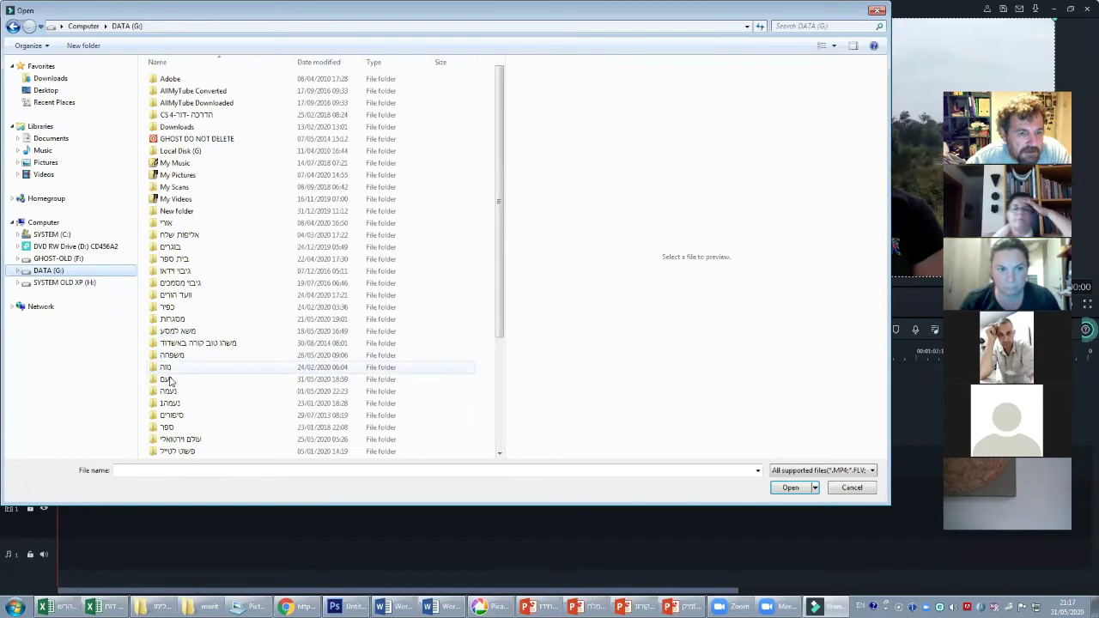
{"action": "double_click", "coordinate": [168, 383]}
{"action": "double_click", "coordinate": [180, 259]}
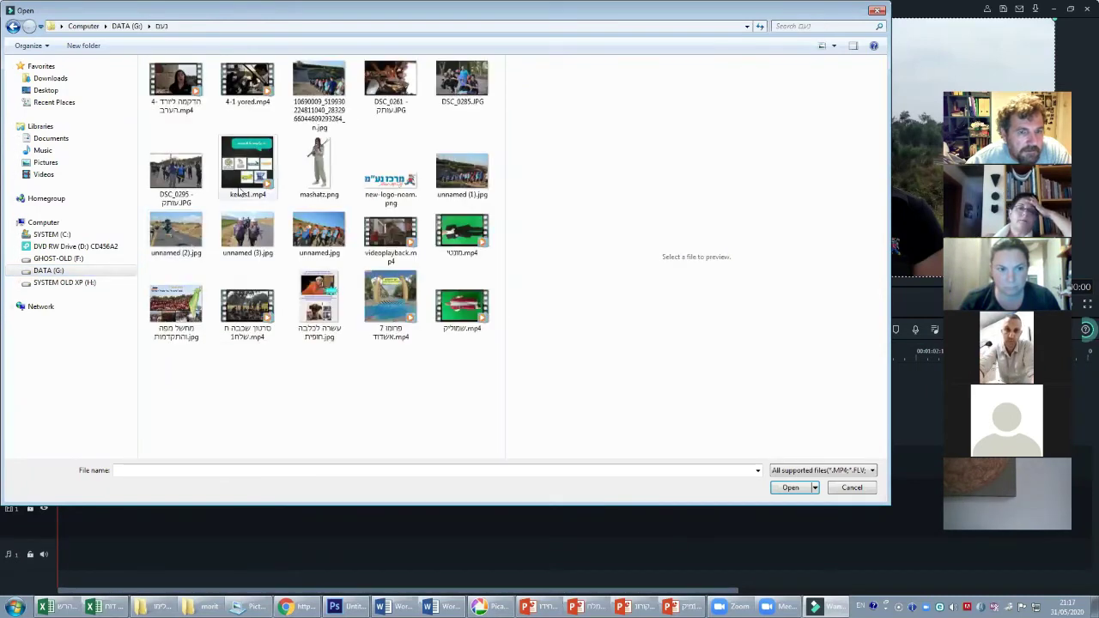
{"action": "double_click", "coordinate": [391, 232]}
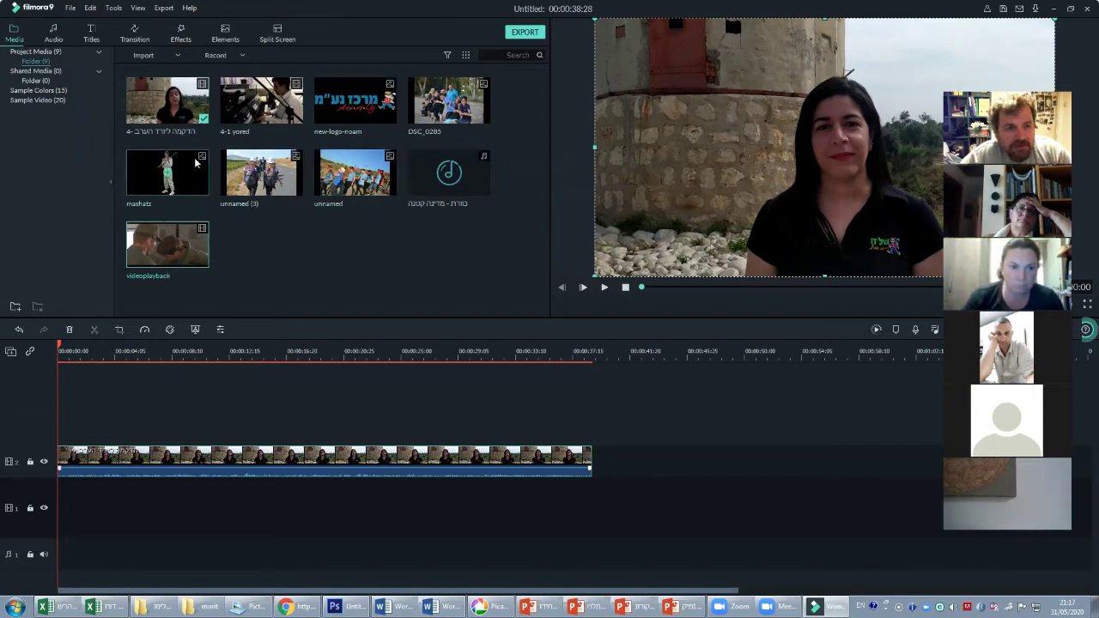
Preview the woman's introduction clip and the 4-1 yored clip from the project media, pausing each one
{"action": "left_click", "coordinate": [194, 117]}
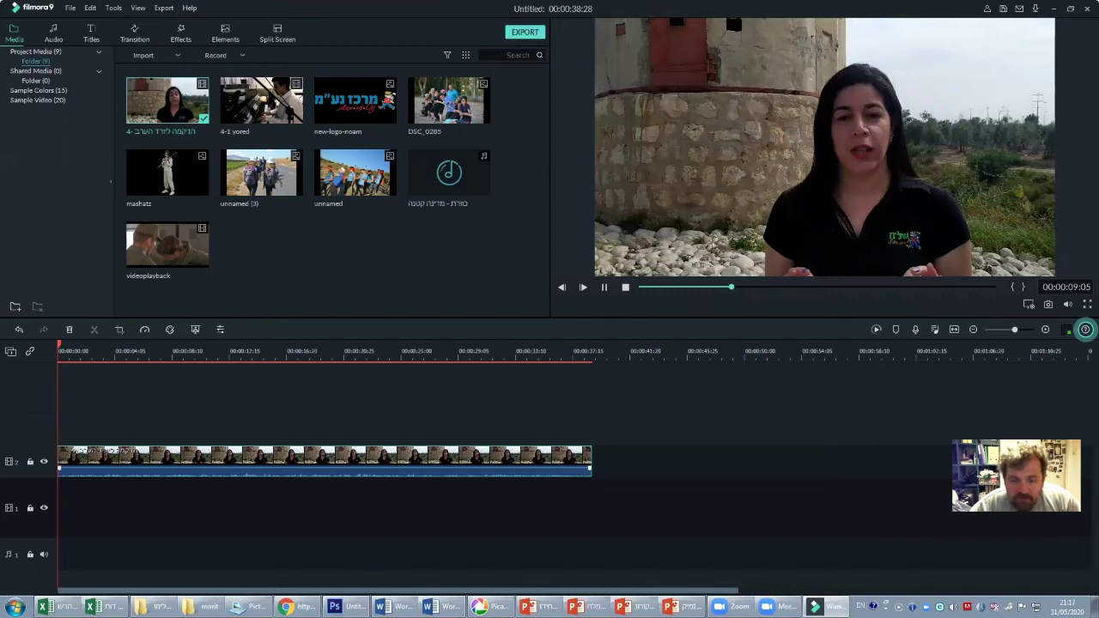
{"action": "left_click", "coordinate": [604, 287]}
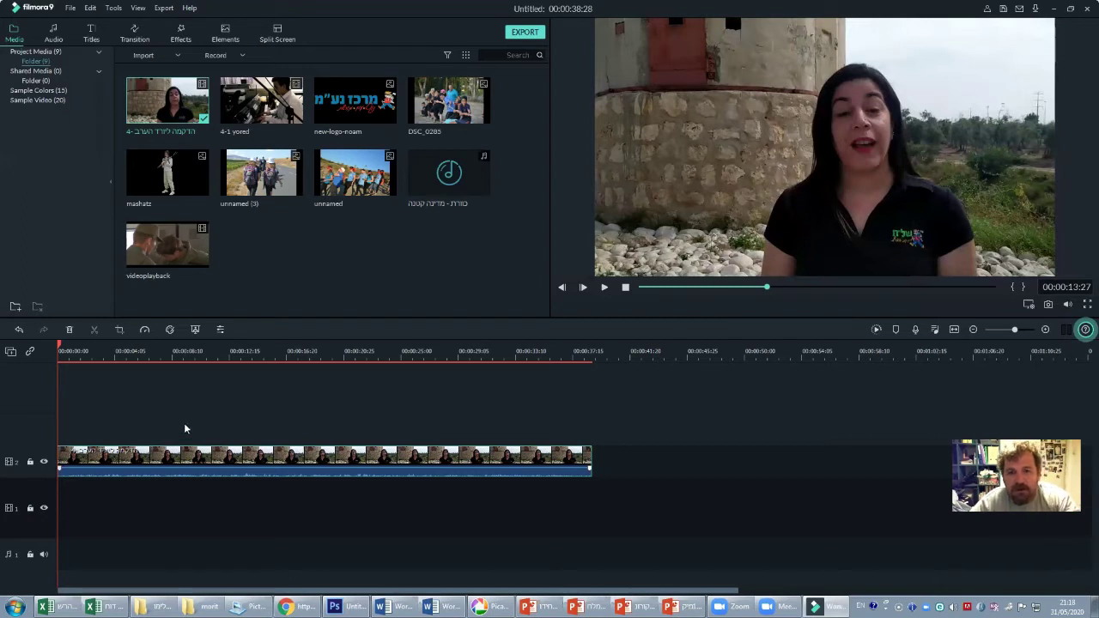
{"action": "left_click", "coordinate": [244, 118]}
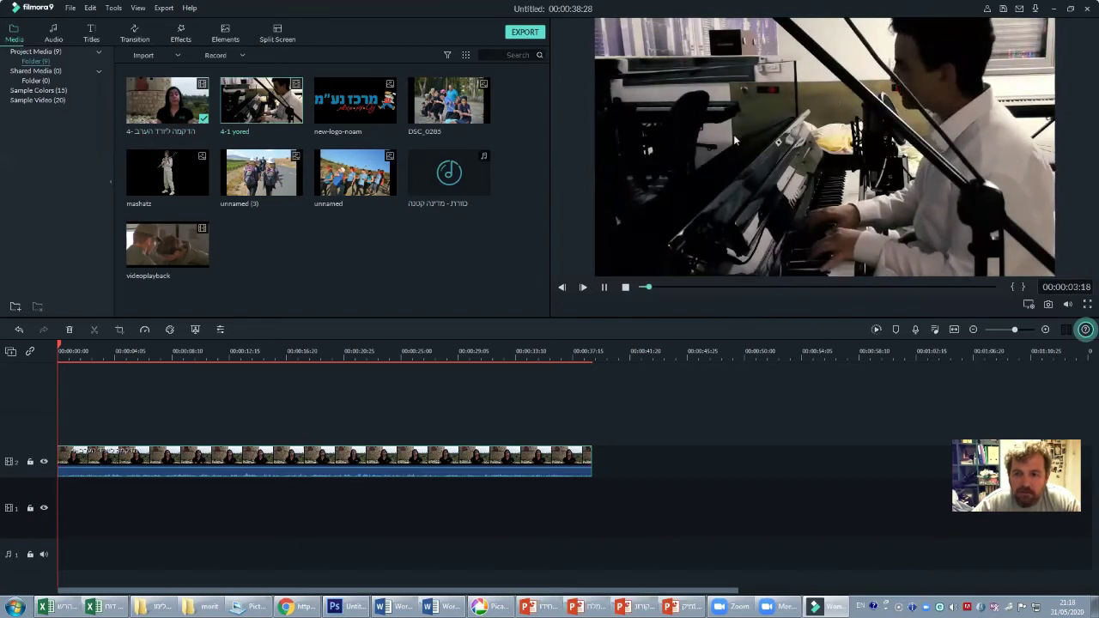
{"action": "left_click", "coordinate": [603, 288]}
Add the 4-1 yored clip to video track 2 directly after the first clip, and place the playhead at 00:01:30:03
{"action": "left_click_drag", "start_coordinate": [246, 116], "coordinate": [602, 452]}
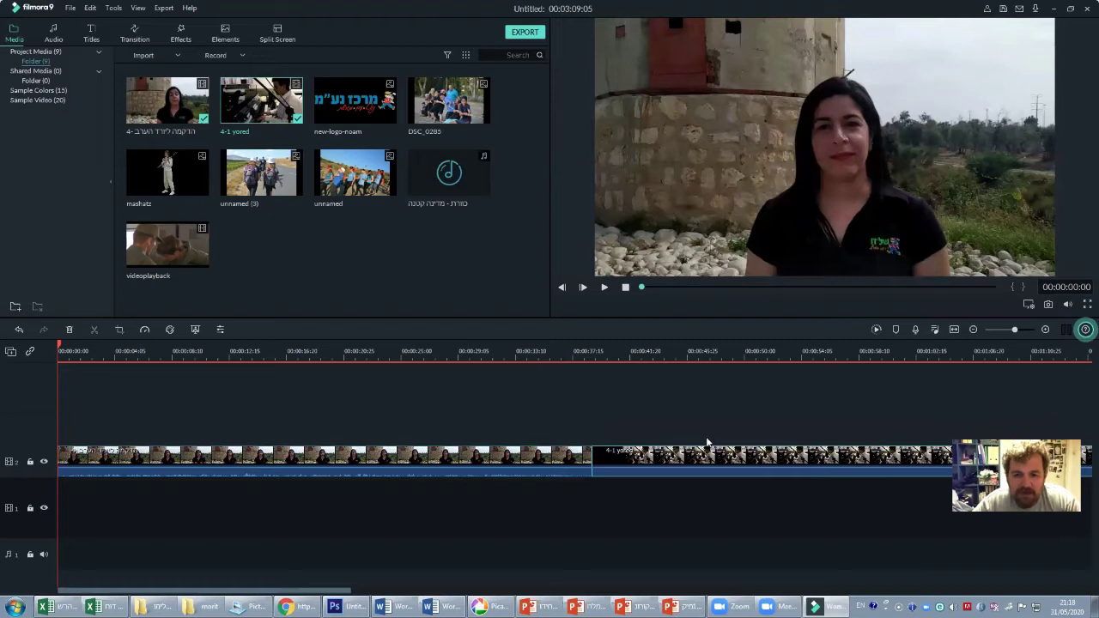
{"action": "left_click_drag", "start_coordinate": [1010, 331], "coordinate": [1009, 332]}
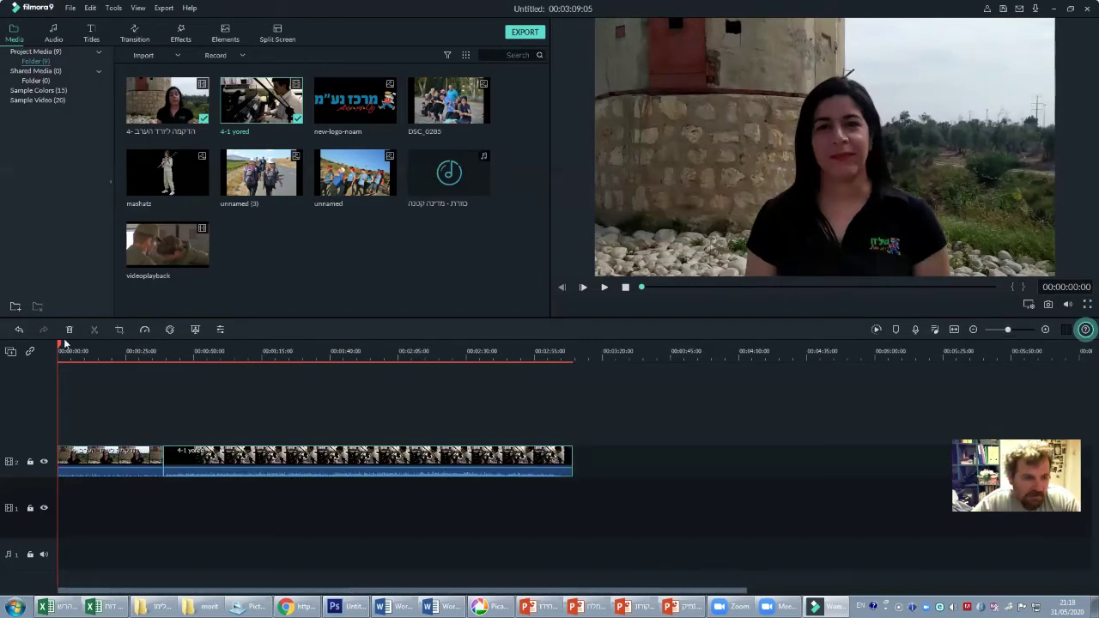
{"action": "left_click_drag", "start_coordinate": [59, 344], "coordinate": [344, 348]}
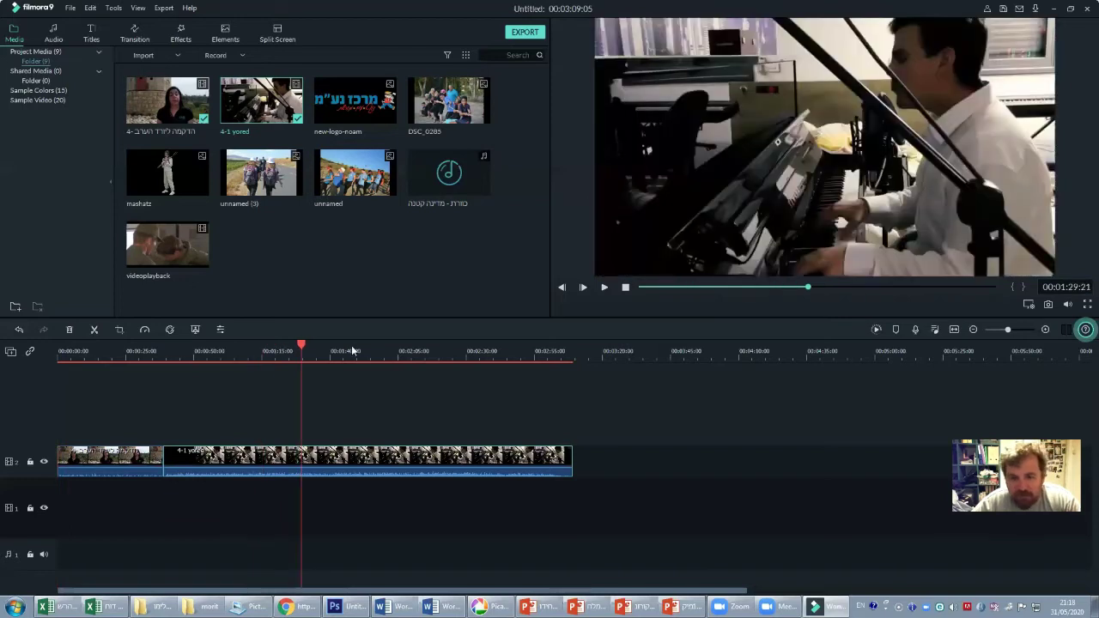
{"action": "left_click", "coordinate": [298, 349]}
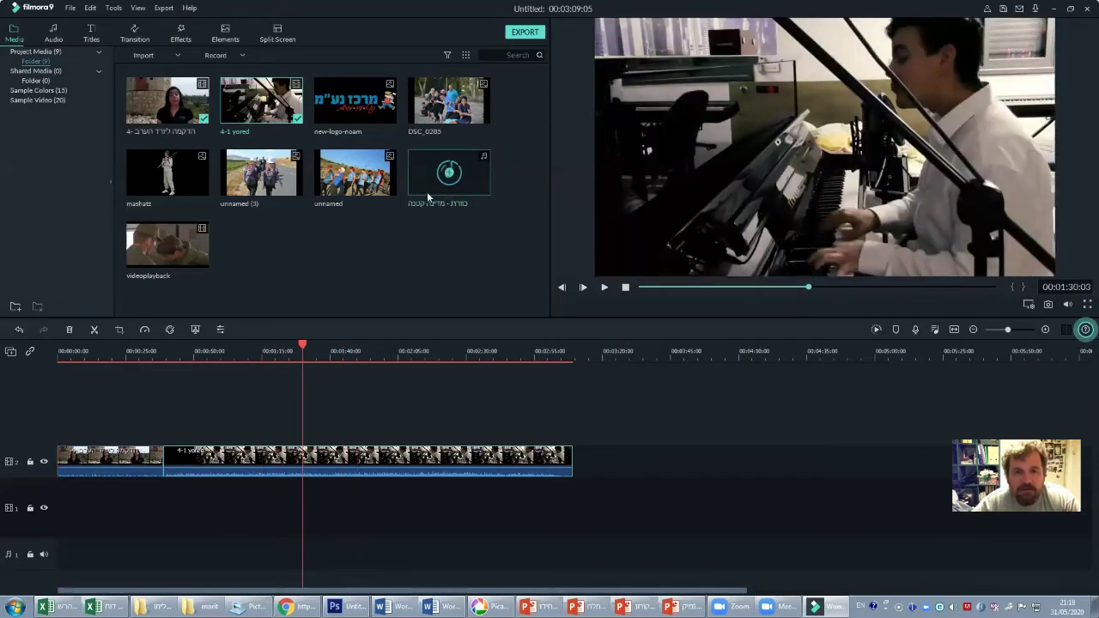
Place the DSC_0285 image on video track 3 above the 4-1 yored clip, and add a second audio track
{"action": "left_click_drag", "start_coordinate": [460, 103], "coordinate": [259, 434]}
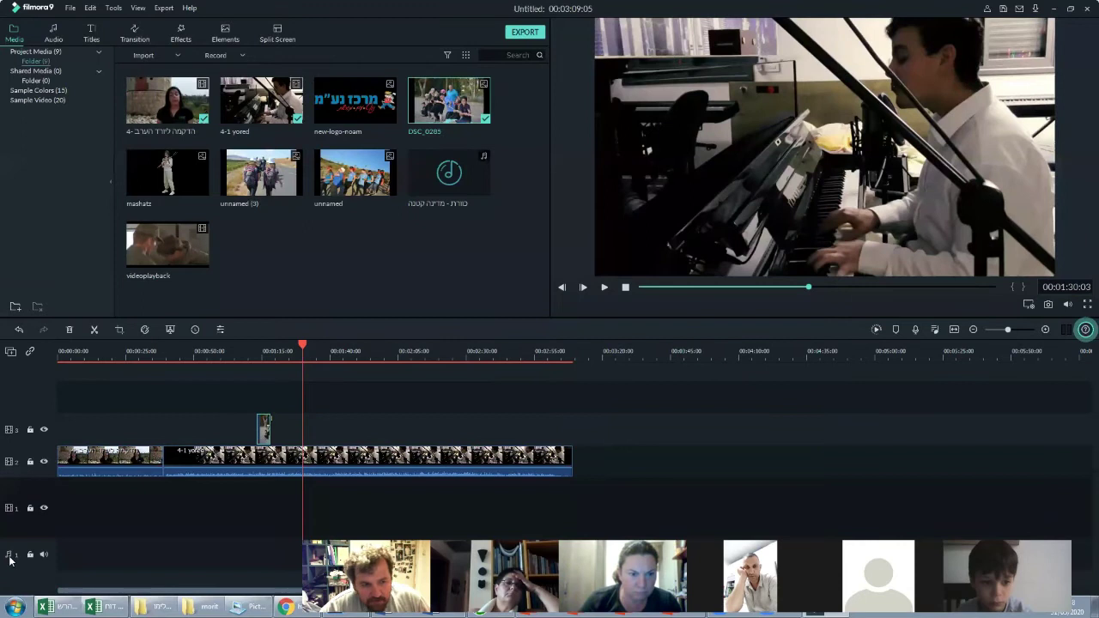
{"action": "left_click", "coordinate": [10, 352]}
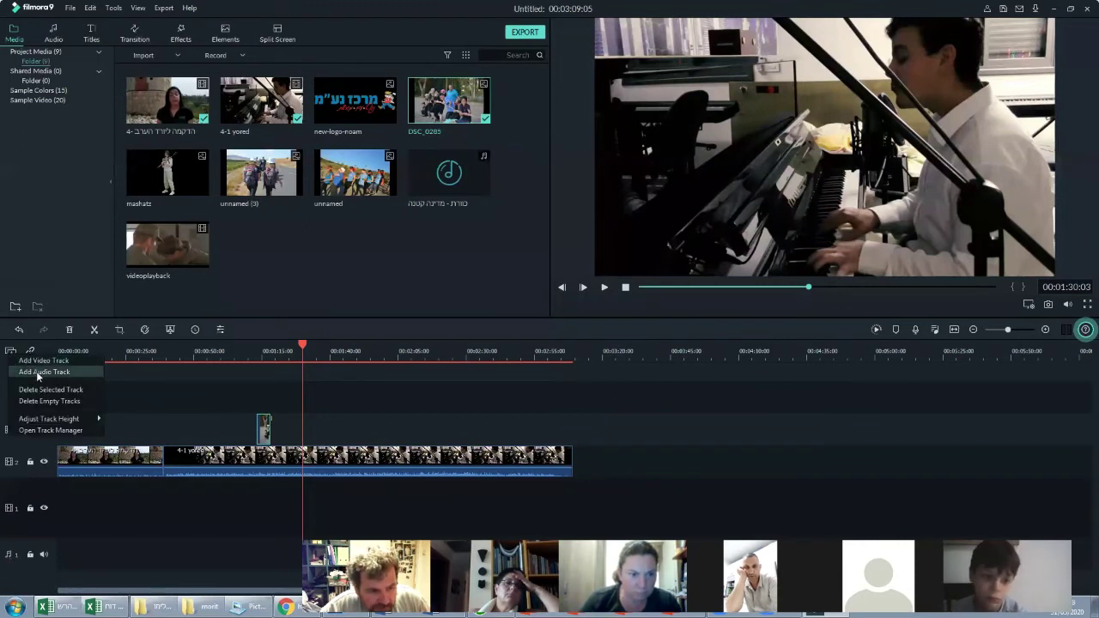
{"action": "left_click", "coordinate": [38, 374]}
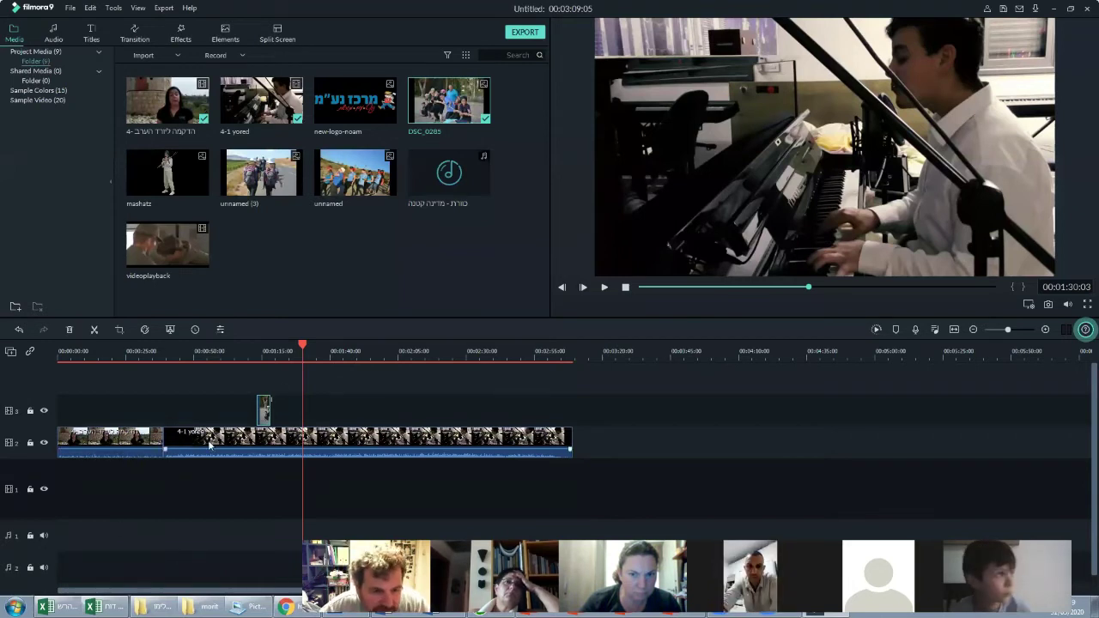
Bring the playhead back into the first clip and play the sequence from there
{"action": "left_click_drag", "start_coordinate": [304, 354], "coordinate": [118, 348]}
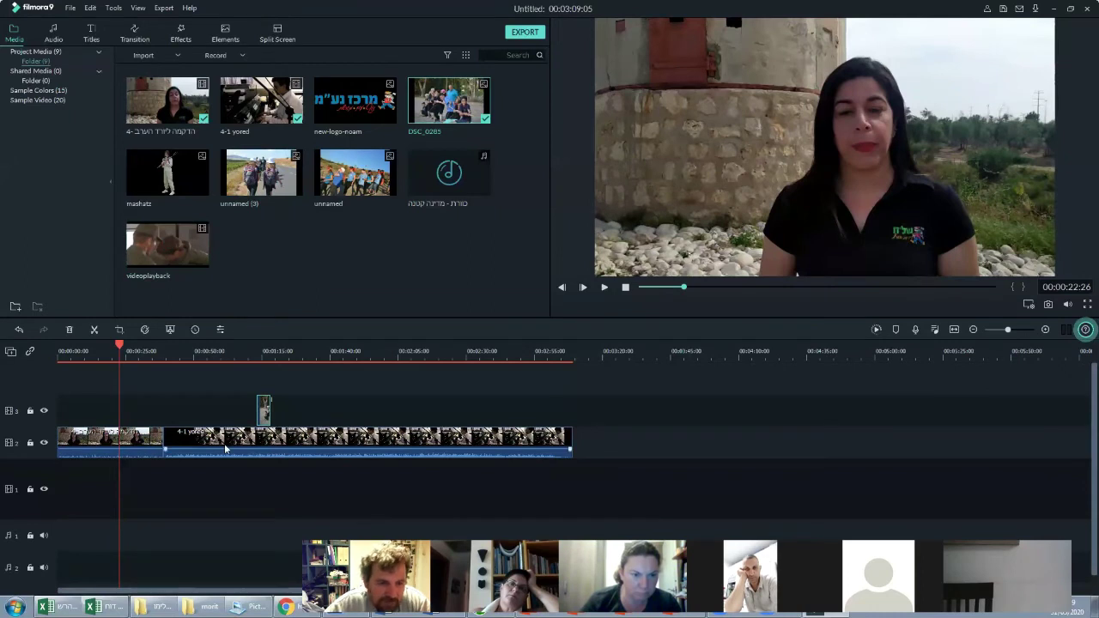
{"action": "left_click_drag", "start_coordinate": [127, 348], "coordinate": [133, 348]}
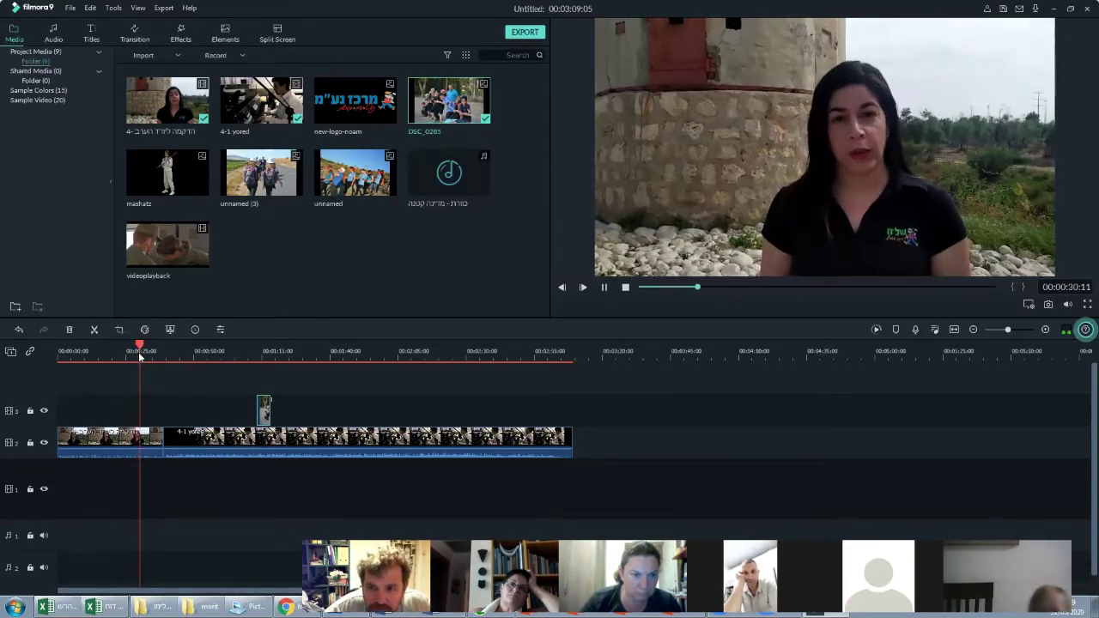
Trim the end of the woman's introduction clip back to about 00:00:30:25 and play across the cut into the 4-1 yored clip
{"action": "key", "text": "space"}
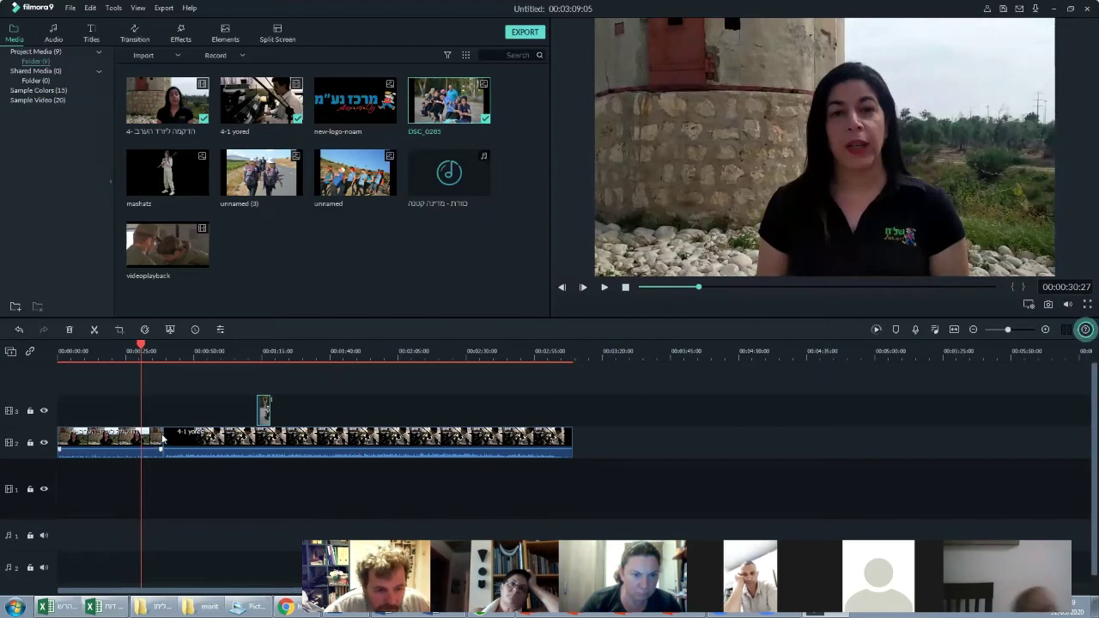
{"action": "left_click_drag", "start_coordinate": [161, 439], "coordinate": [143, 438]}
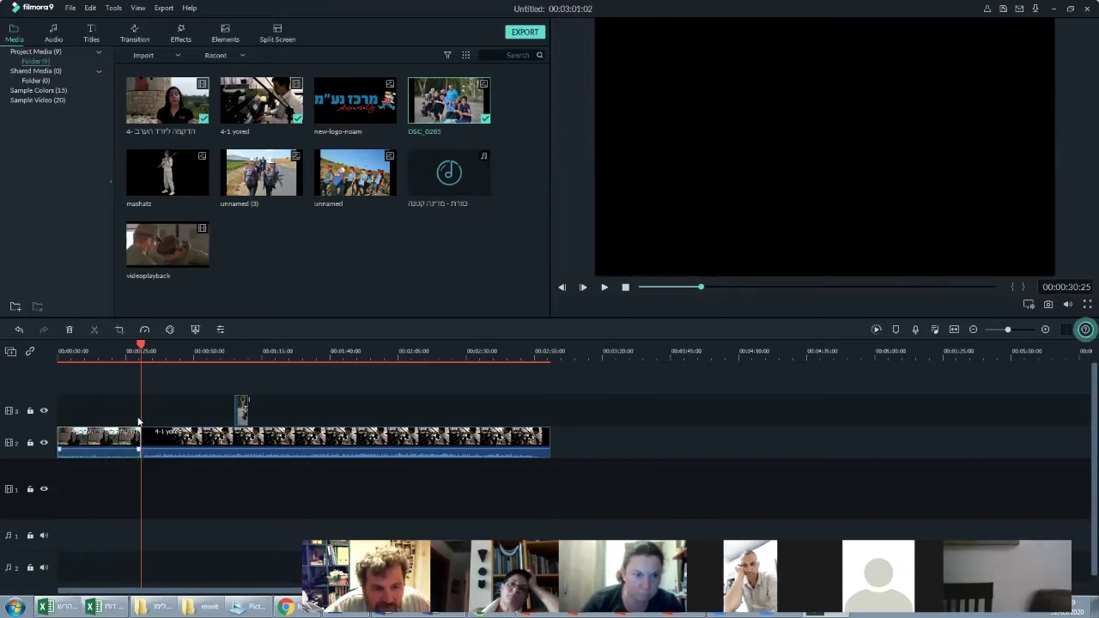
{"action": "left_click", "coordinate": [132, 347]}
{"action": "left_click", "coordinate": [128, 347]}
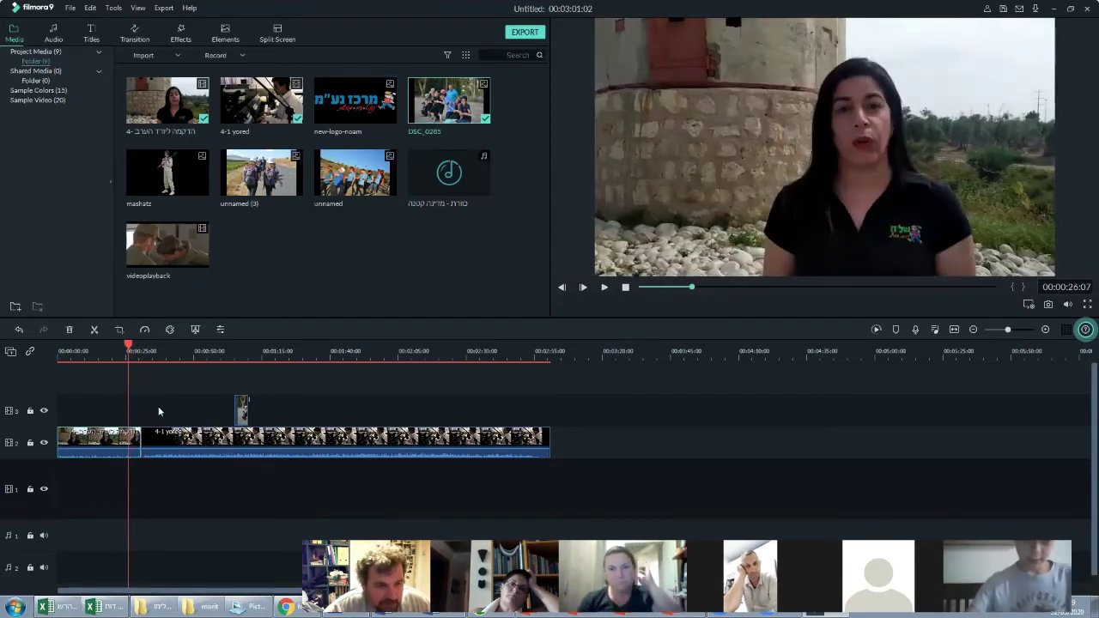
{"action": "left_click", "coordinate": [142, 349]}
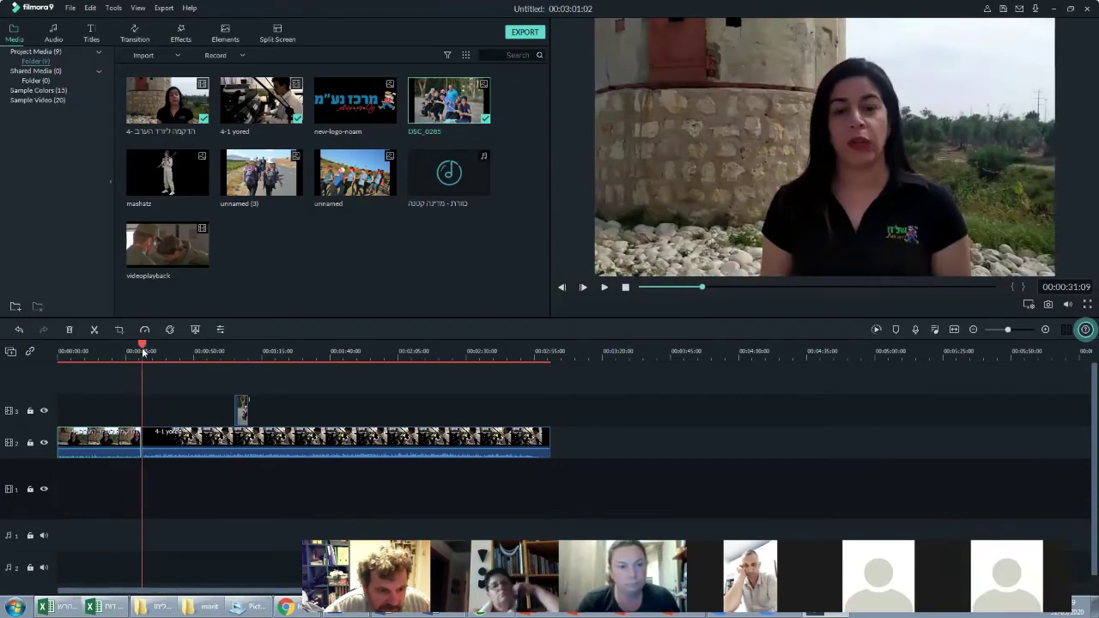
{"action": "key", "text": "space"}
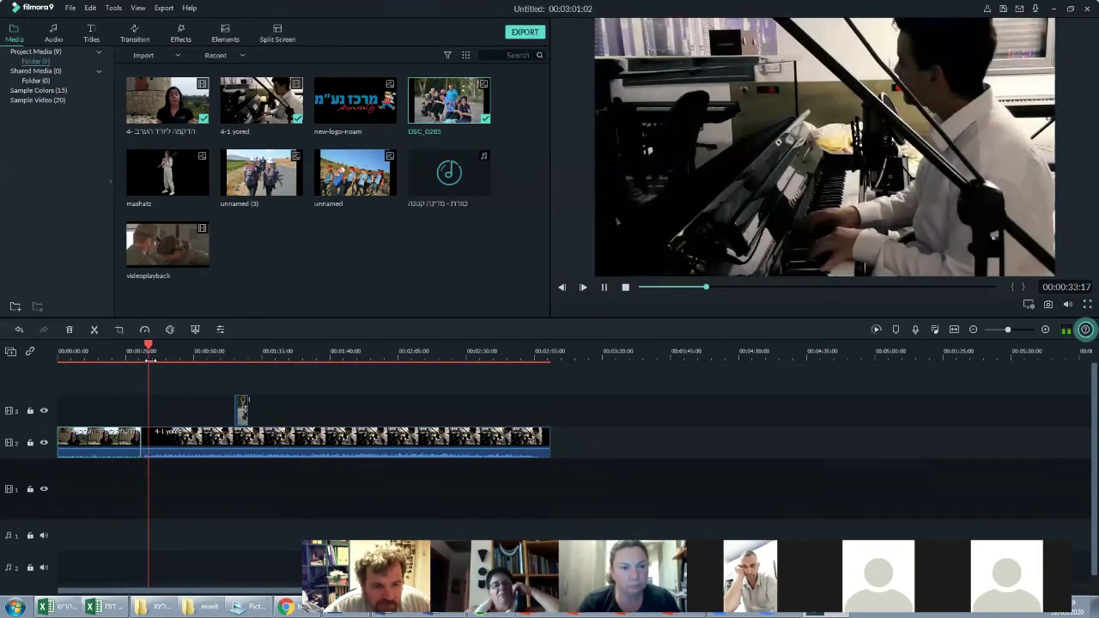
Split the 4-1 yored clip at 00:00:34:26 and delete the short section before the split
{"action": "left_click", "coordinate": [145, 439]}
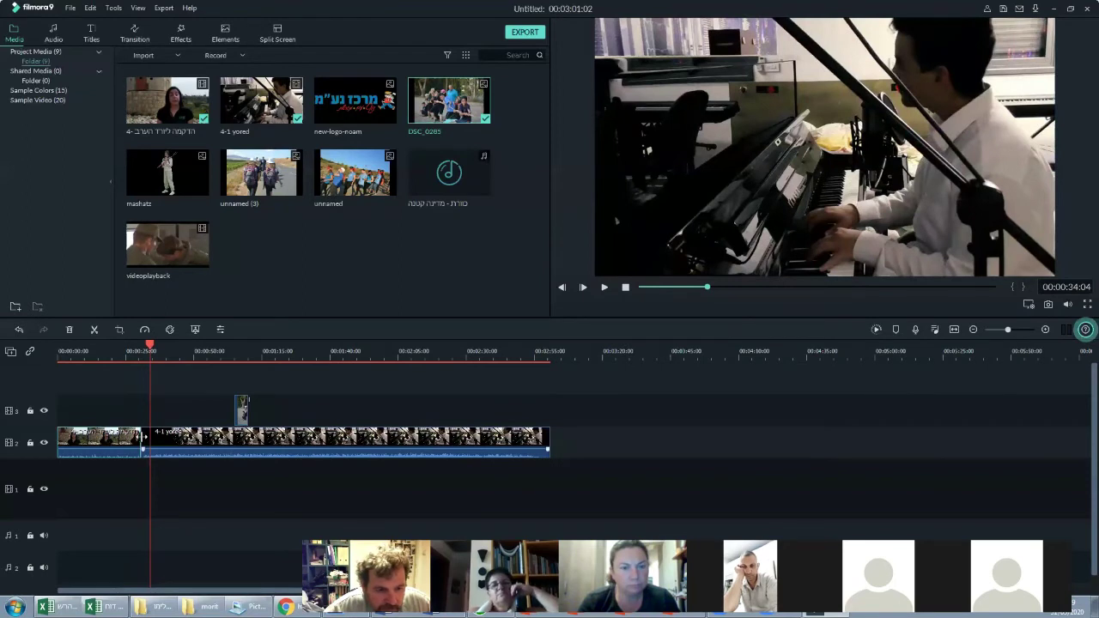
{"action": "left_click_drag", "start_coordinate": [143, 438], "coordinate": [141, 439]}
{"action": "left_click", "coordinate": [152, 347]}
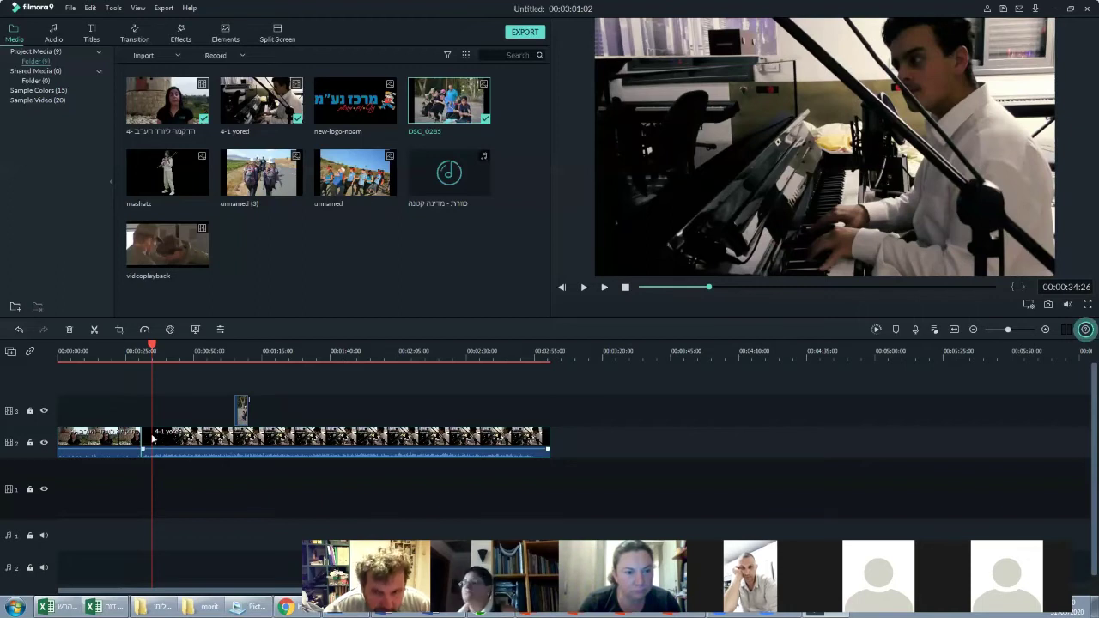
{"action": "left_click", "coordinate": [94, 330]}
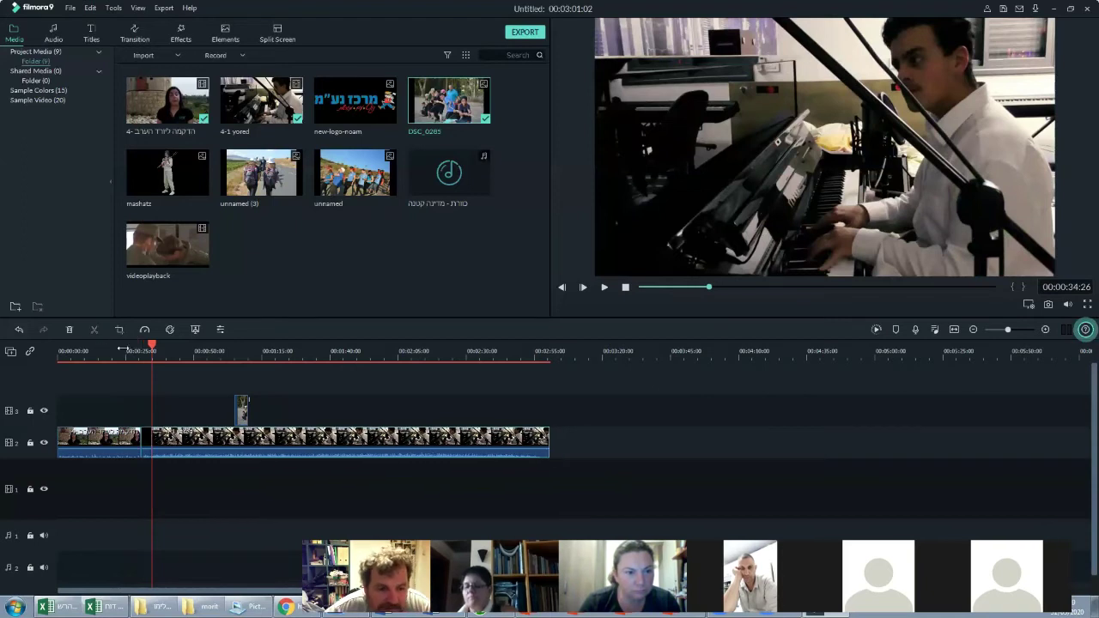
{"action": "right_click", "coordinate": [146, 442]}
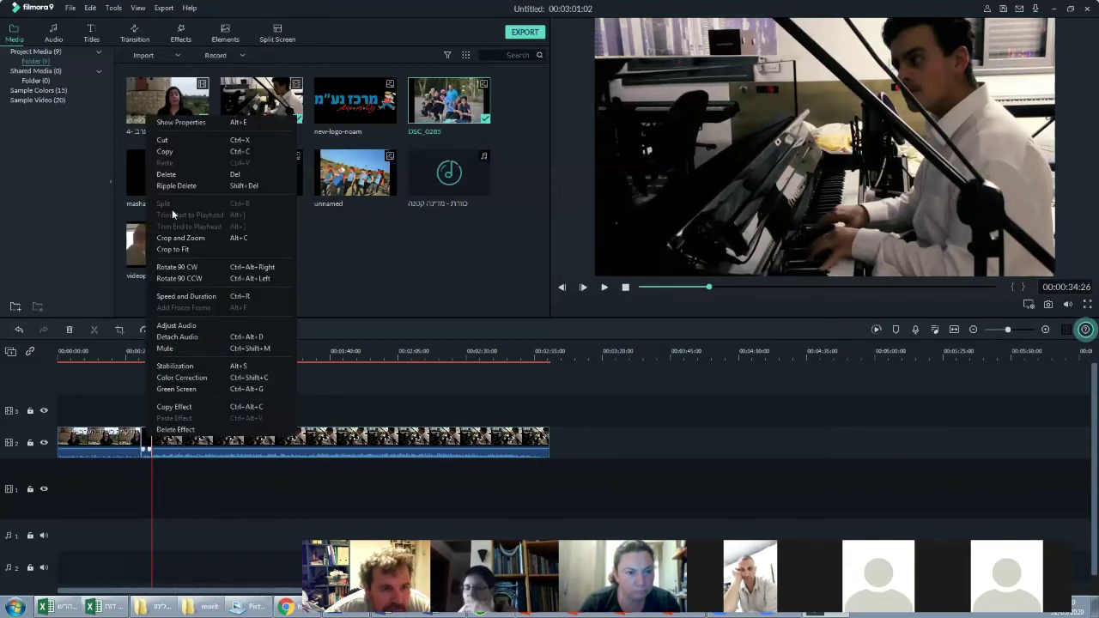
{"action": "left_click", "coordinate": [168, 177]}
{"action": "left_click", "coordinate": [144, 436]}
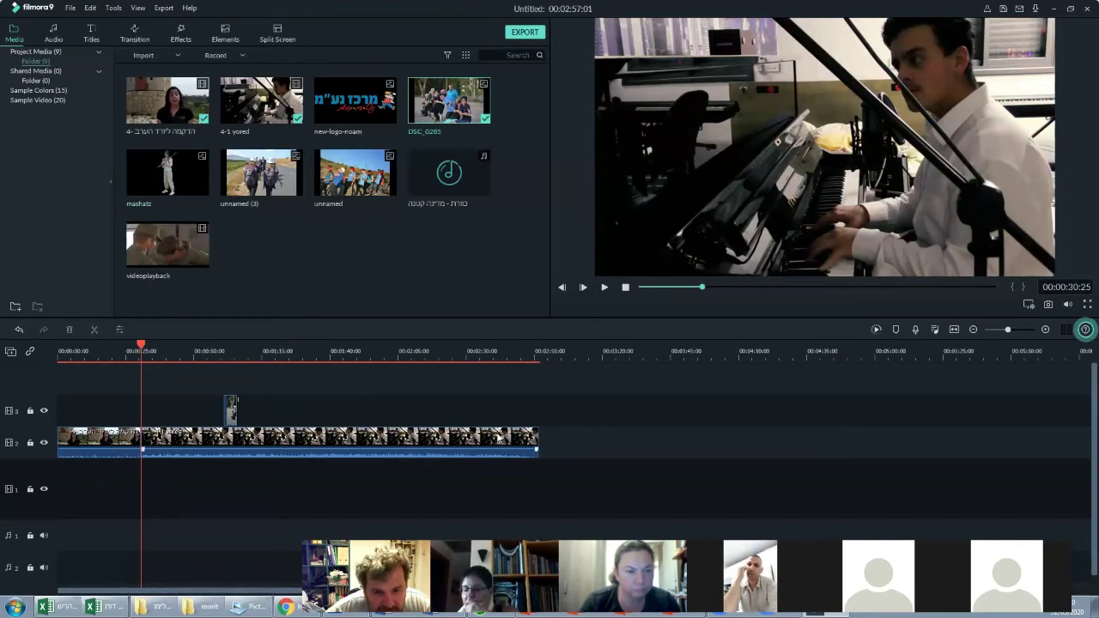
Split the 4-1 yored clip at 00:02:41:18 and delete the section after the split
{"action": "left_click", "coordinate": [171, 378]}
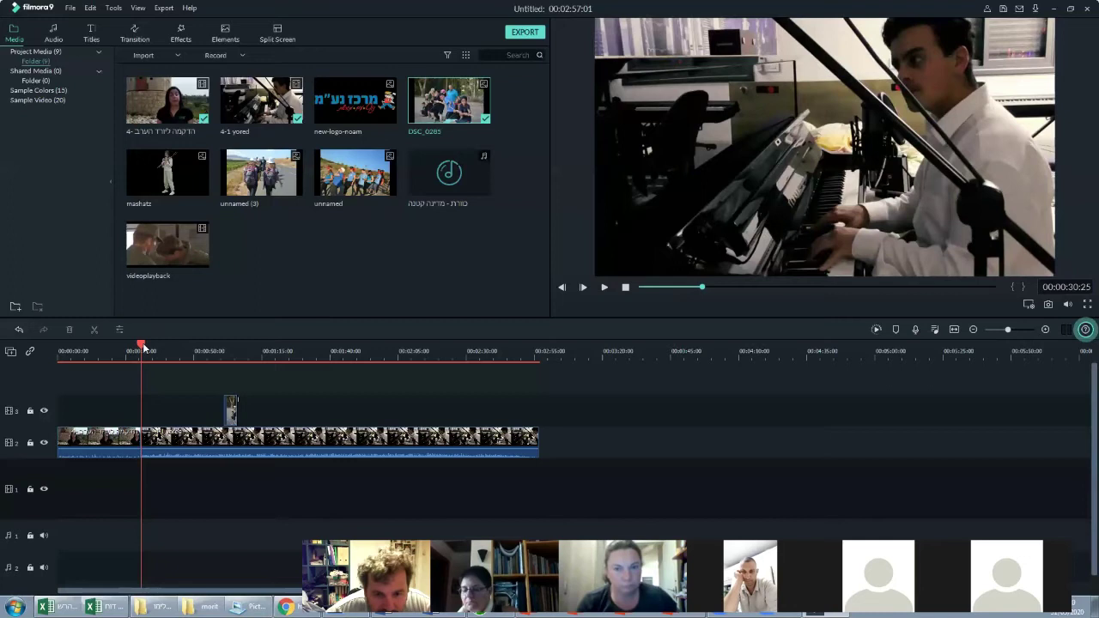
{"action": "left_click", "coordinate": [403, 354]}
{"action": "left_click", "coordinate": [467, 354]}
{"action": "left_click", "coordinate": [489, 354]}
{"action": "key", "text": "space"}
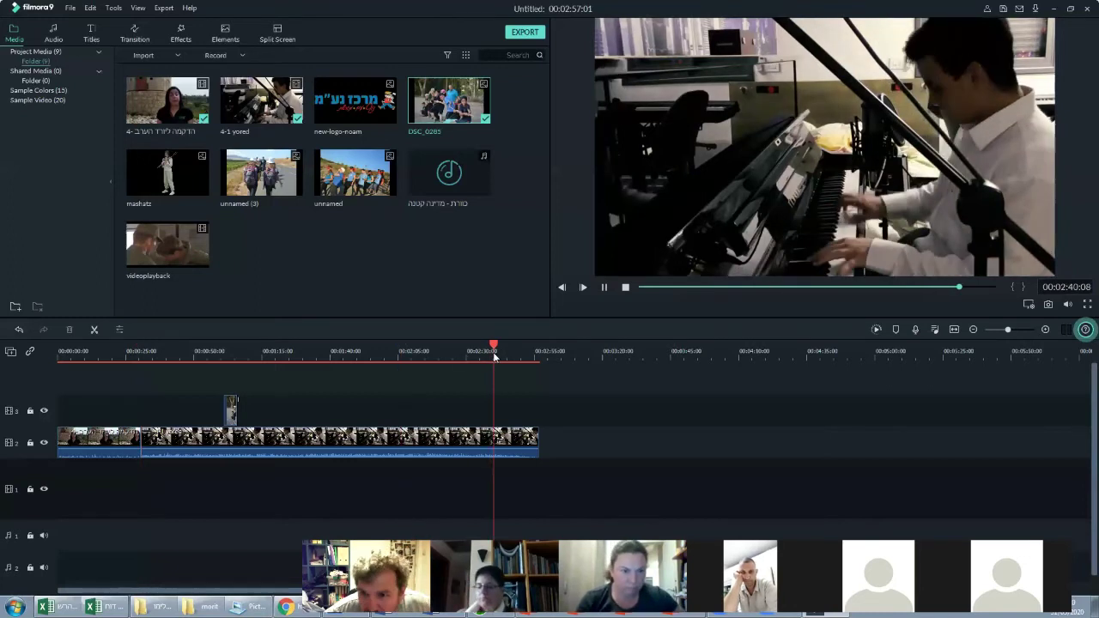
{"action": "left_click", "coordinate": [509, 443]}
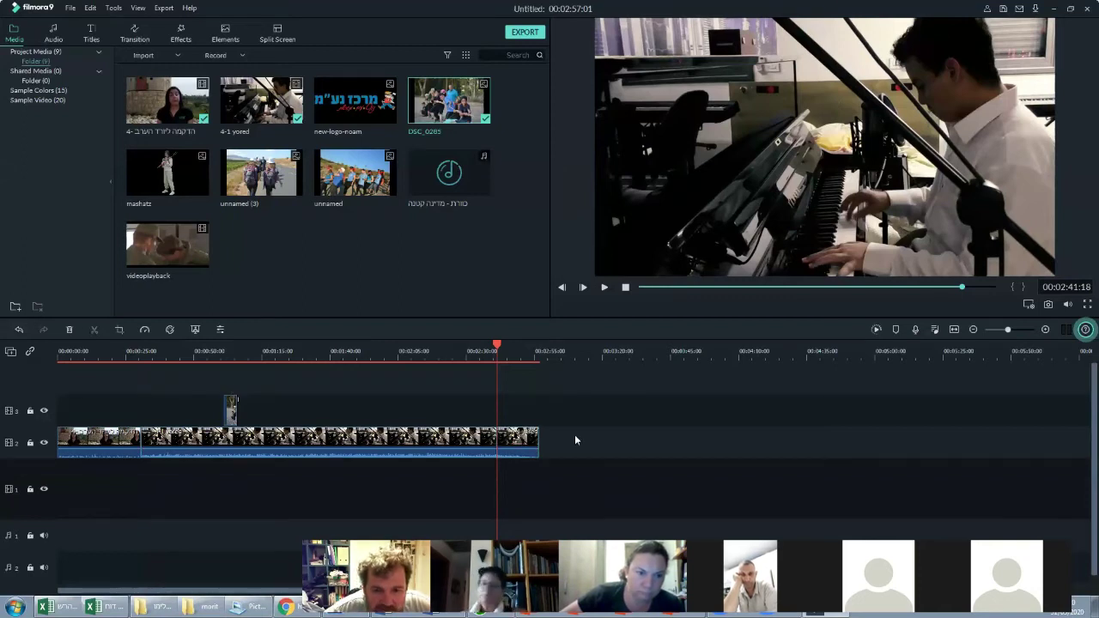
{"action": "right_click", "coordinate": [520, 438]}
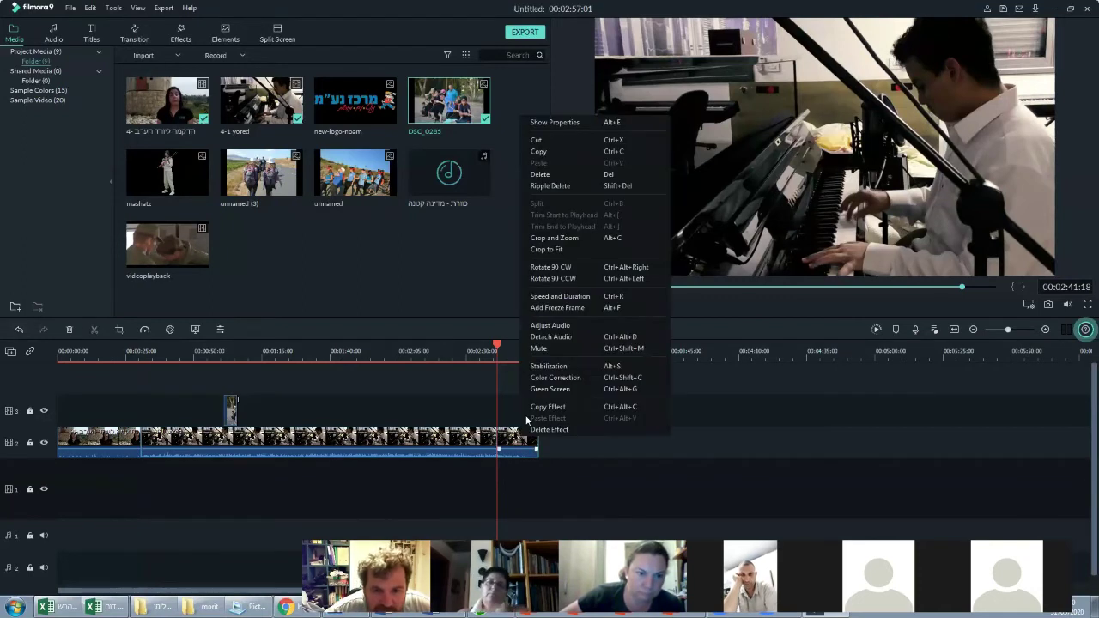
{"action": "left_click", "coordinate": [537, 174]}
Add the videoplayback clip to video track 1, starting directly below the start of the DSC_0285 image
{"action": "left_click", "coordinate": [475, 351]}
{"action": "left_click_drag", "start_coordinate": [494, 438], "coordinate": [494, 434]}
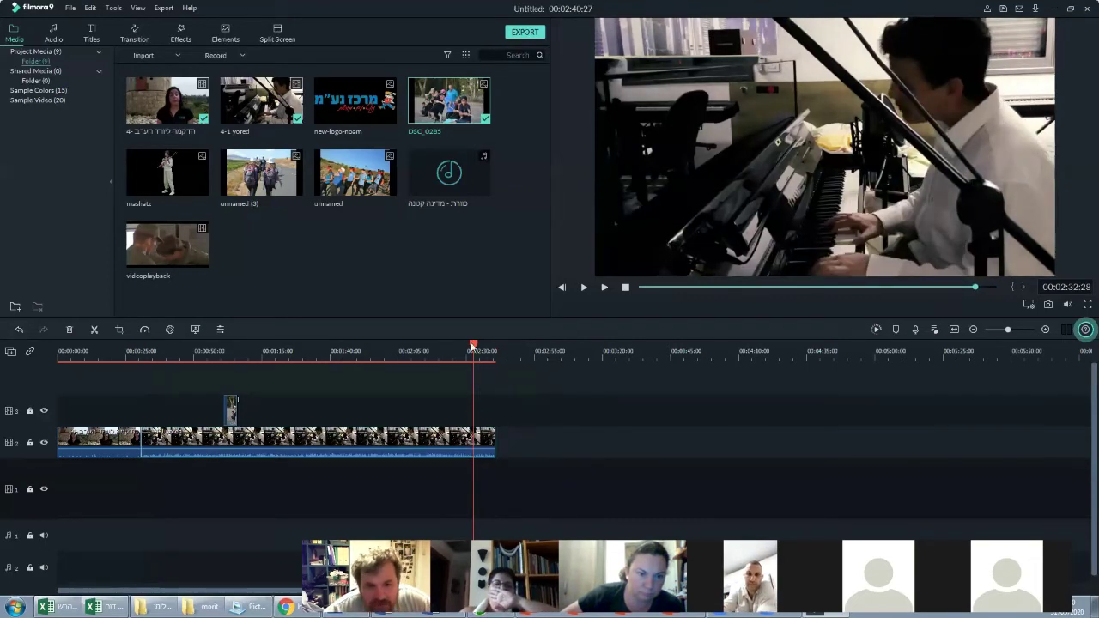
{"action": "left_click", "coordinate": [433, 351]}
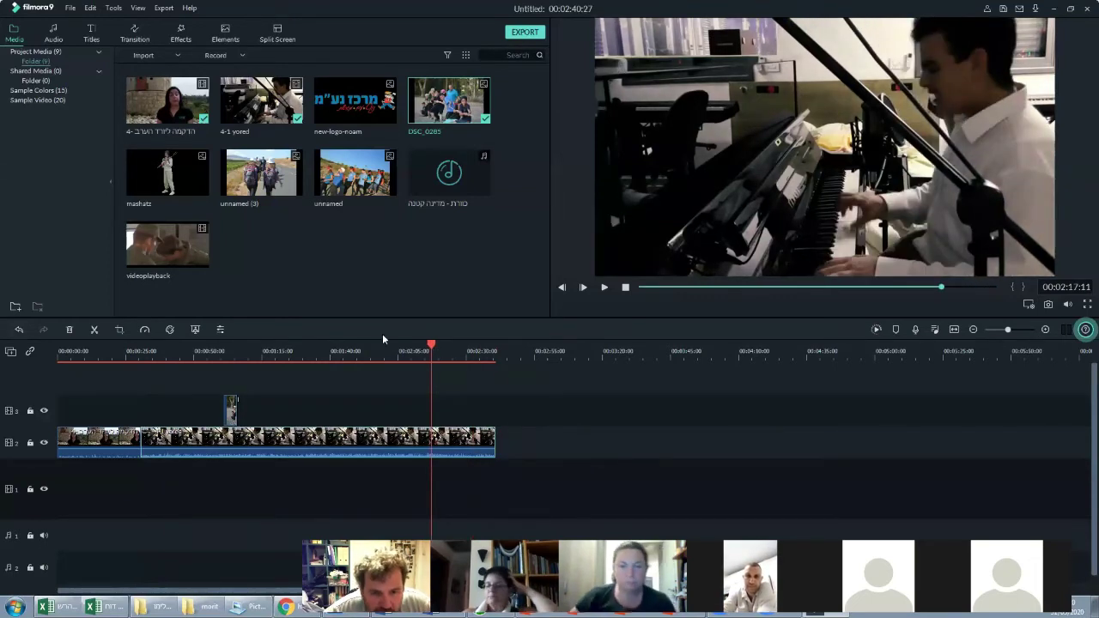
{"action": "left_click", "coordinate": [361, 350]}
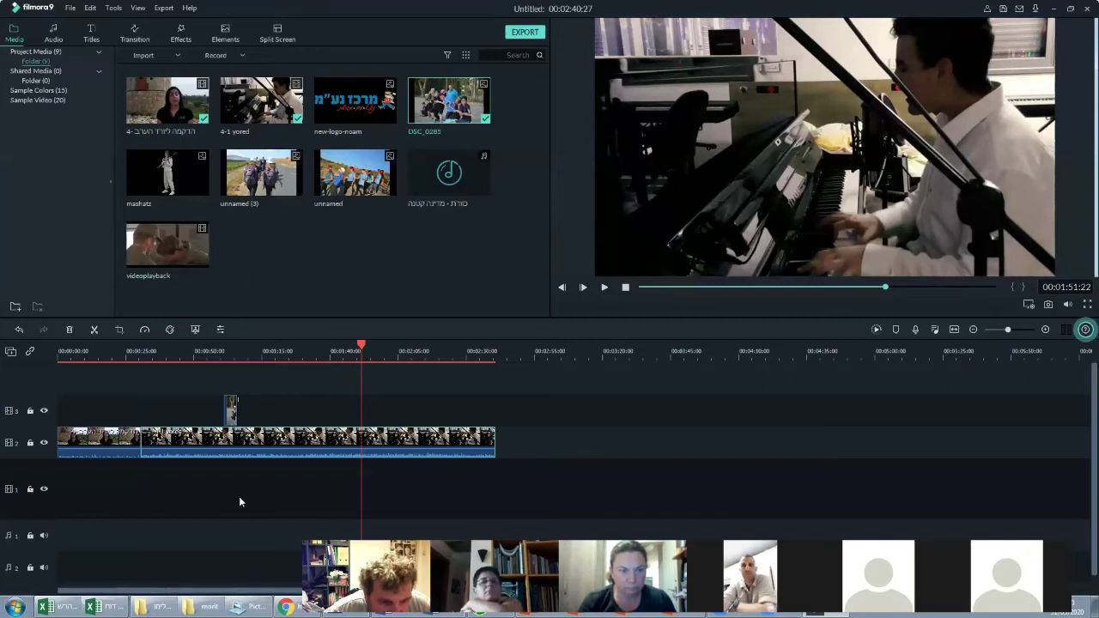
{"action": "left_click_drag", "start_coordinate": [168, 245], "coordinate": [222, 473]}
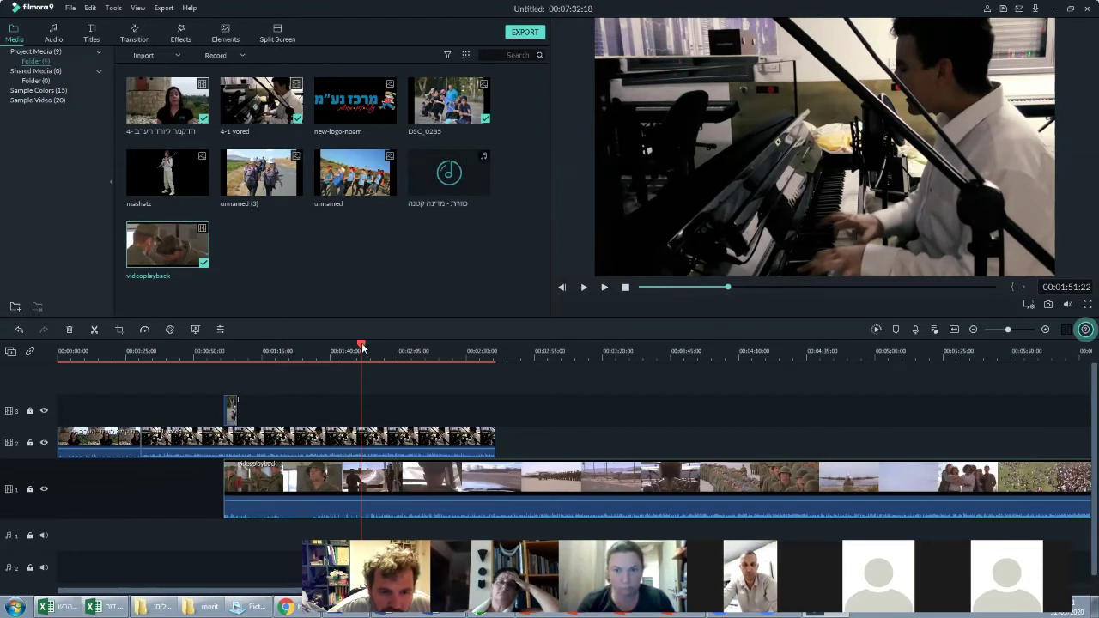
Ripple delete the section of the 4-1 yored clip between 00:01:30:22 and 00:01:40:18, and scrub across the join
{"action": "left_click_drag", "start_coordinate": [361, 347], "coordinate": [304, 349]}
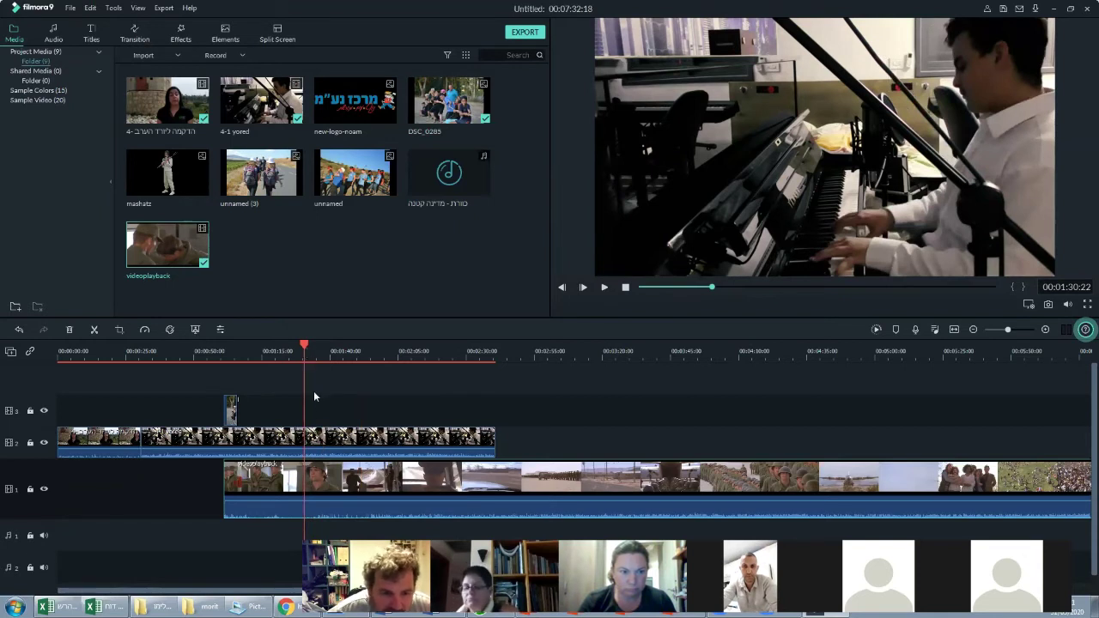
{"action": "left_click", "coordinate": [319, 443]}
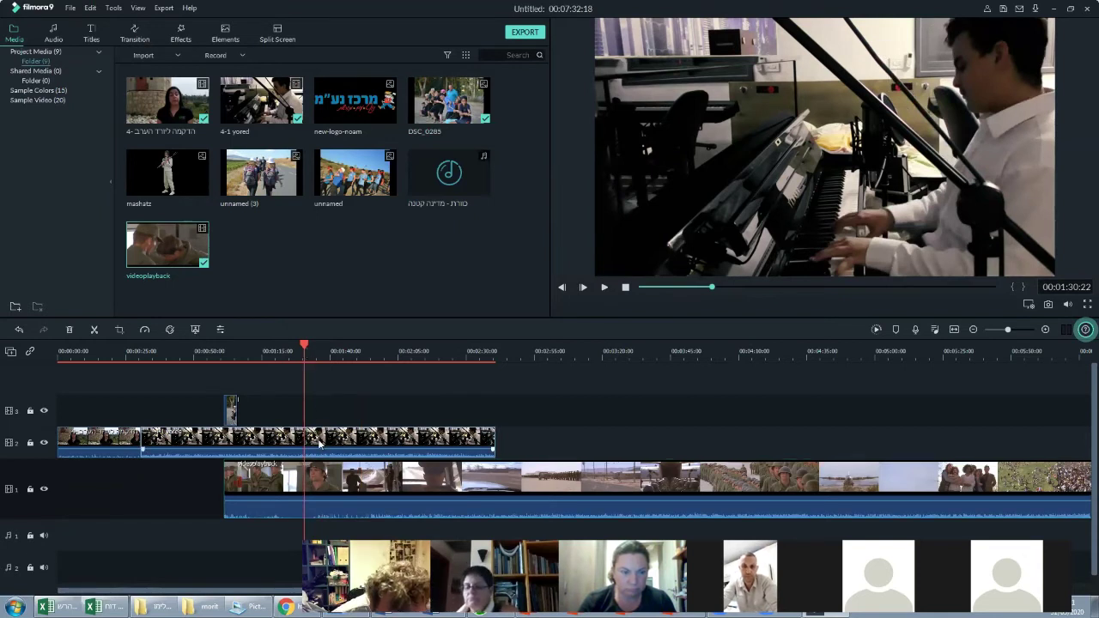
{"action": "left_click", "coordinate": [94, 330]}
{"action": "left_click_drag", "start_coordinate": [305, 345], "coordinate": [329, 390]}
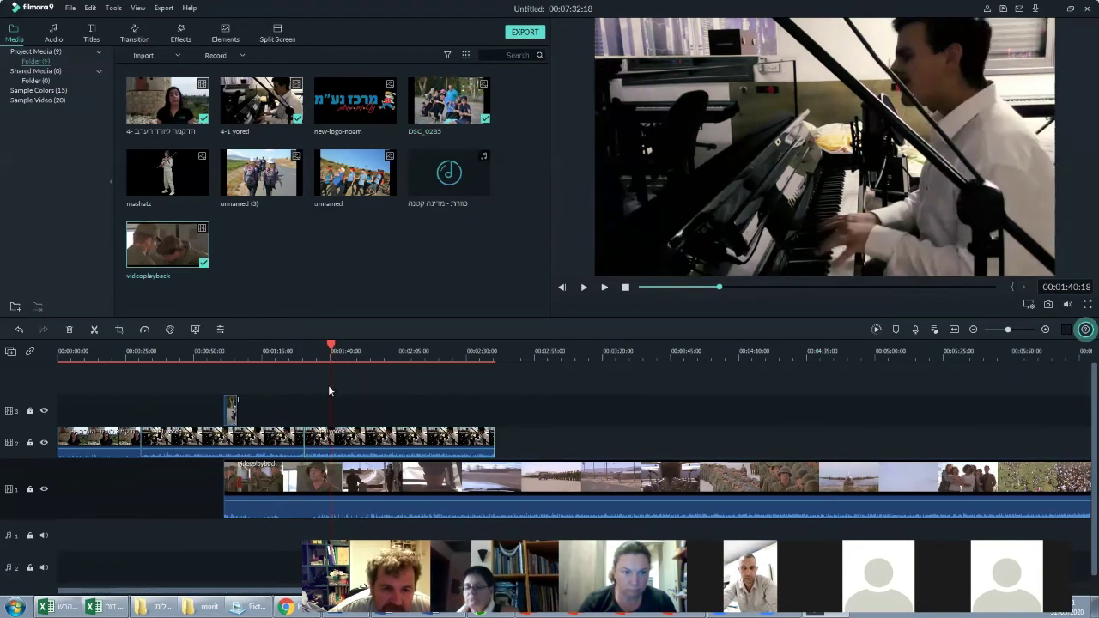
{"action": "left_click", "coordinate": [95, 332]}
{"action": "right_click", "coordinate": [323, 439]}
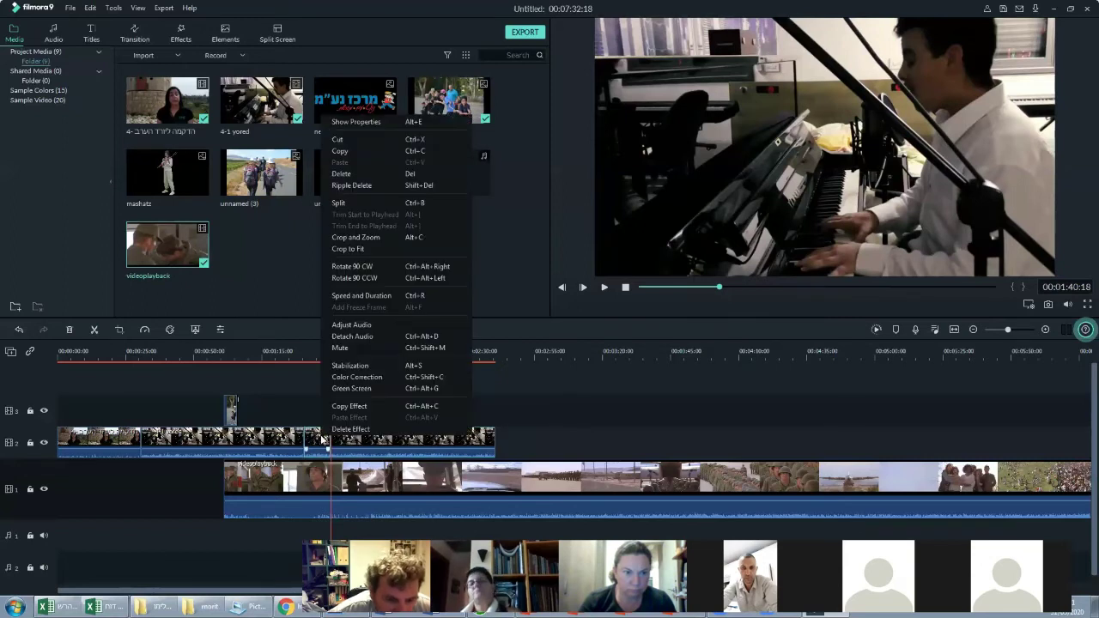
{"action": "left_click", "coordinate": [343, 185]}
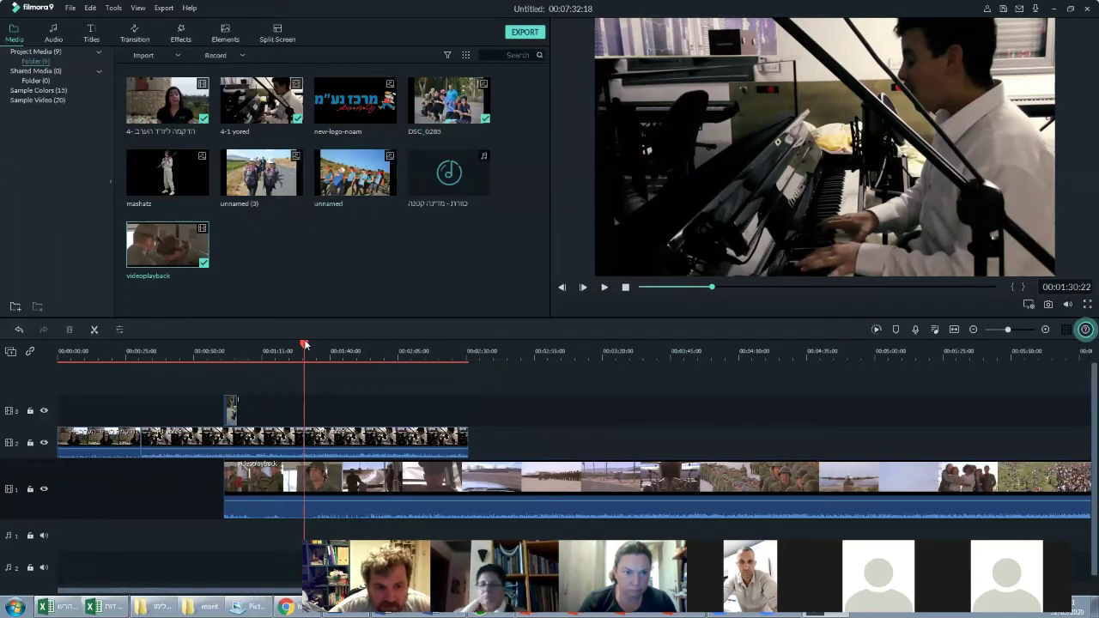
{"action": "left_click_drag", "start_coordinate": [301, 349], "coordinate": [287, 350]}
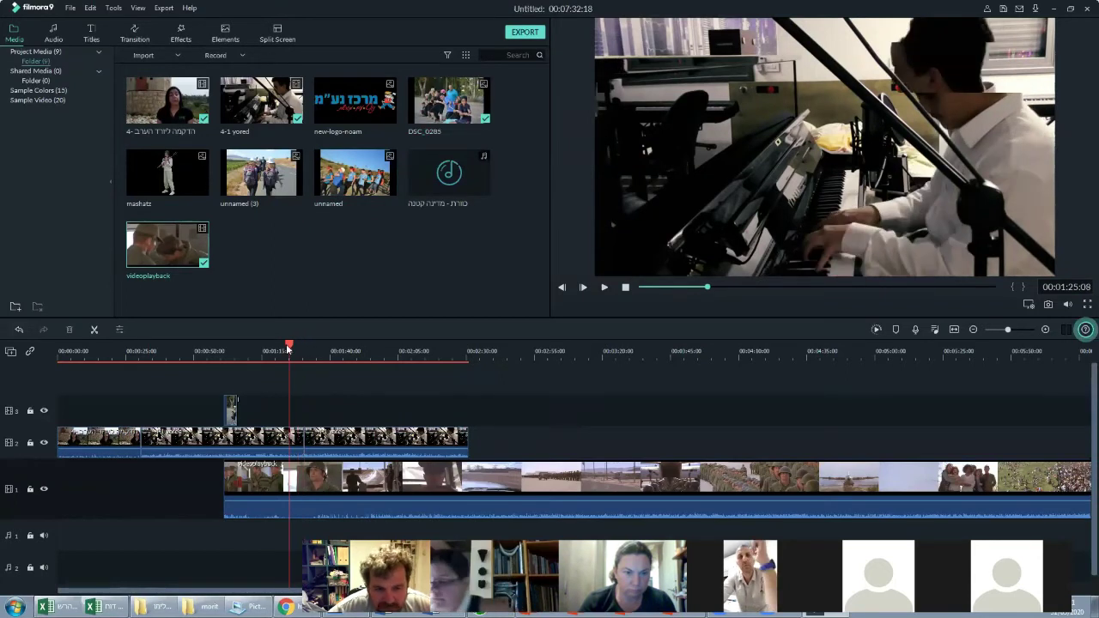
{"action": "left_click", "coordinate": [305, 350]}
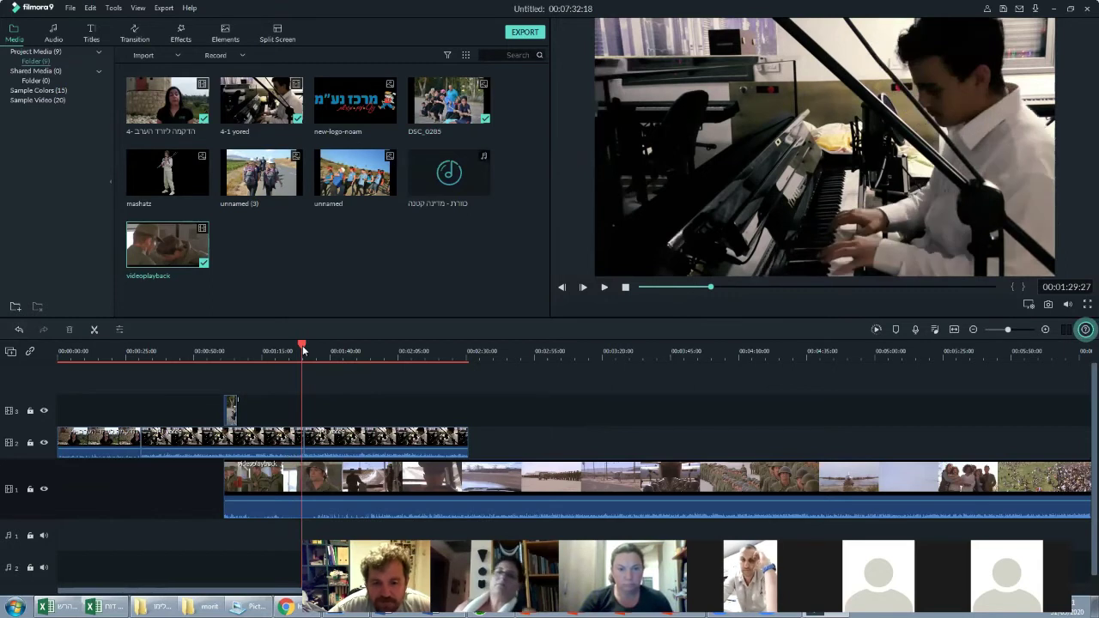
{"action": "left_click_drag", "start_coordinate": [307, 351], "coordinate": [318, 347]}
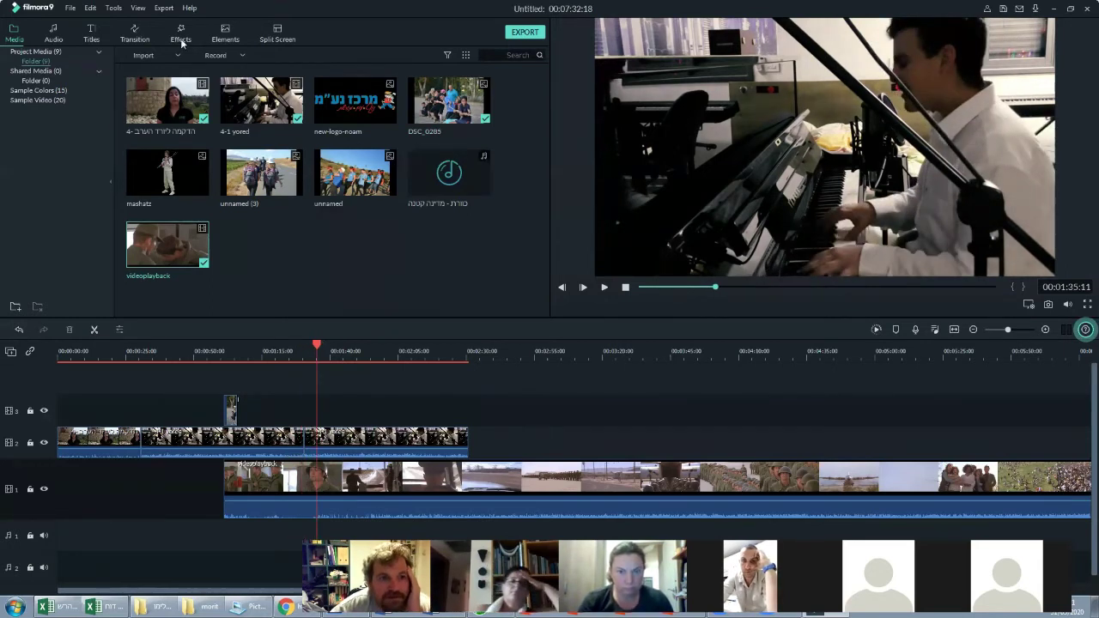
Browse the transitions and add a Fade between the woman's introduction clip and the 4-1 yored clip on video track 2
{"action": "left_click", "coordinate": [139, 41]}
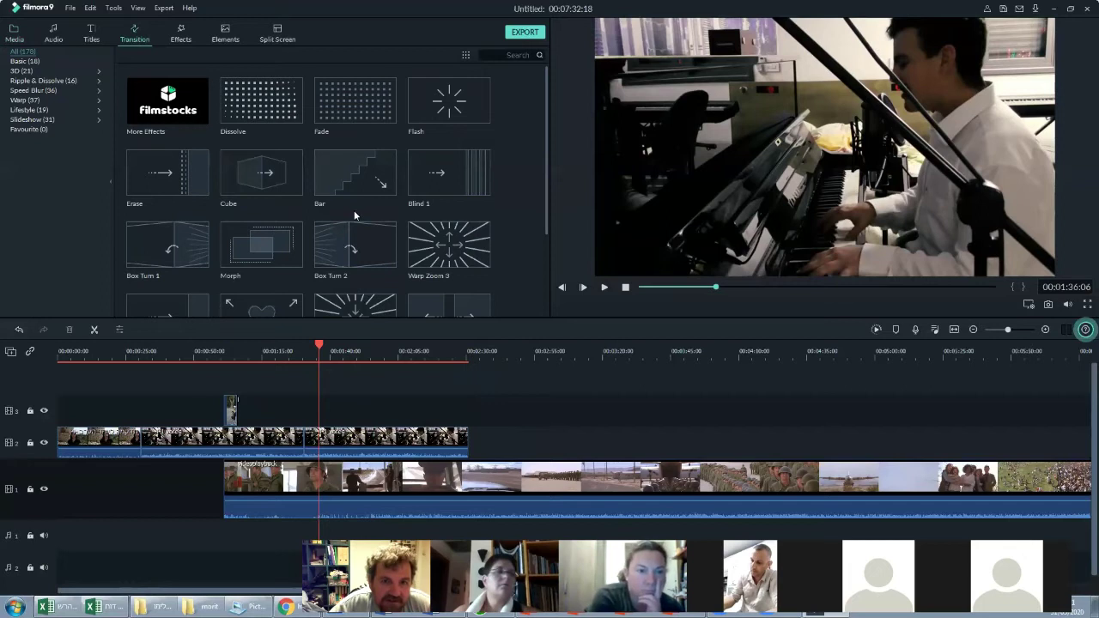
{"action": "scroll", "coordinate": [353, 210], "scroll_direction": "down", "scroll_amount": 5}
{"action": "scroll", "coordinate": [362, 208], "scroll_direction": "down", "scroll_amount": 3}
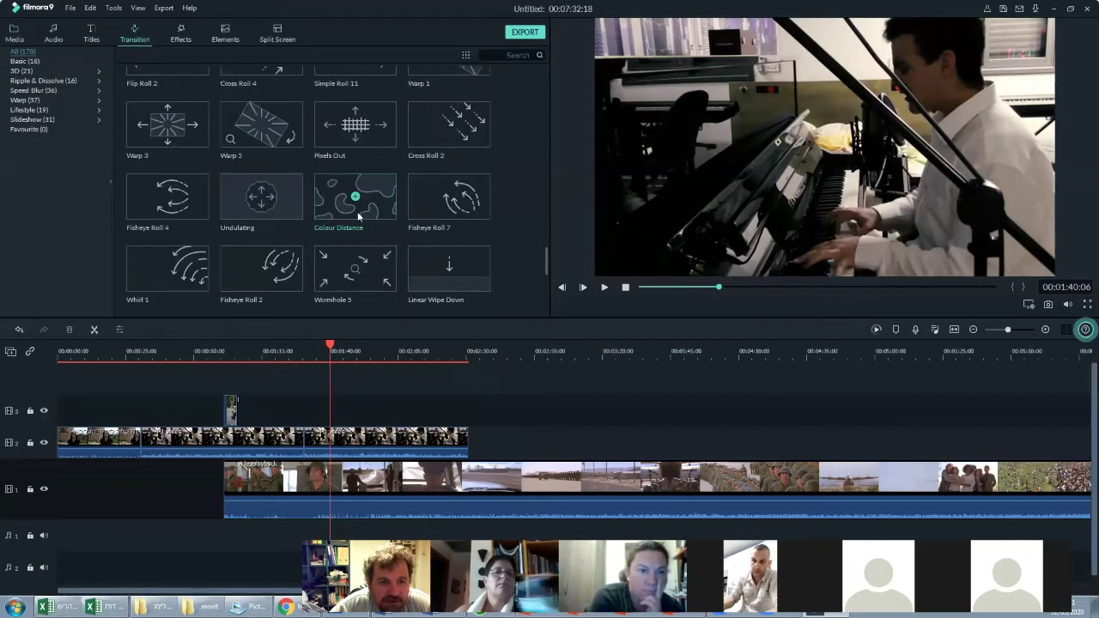
{"action": "scroll", "coordinate": [359, 215], "scroll_direction": "up", "scroll_amount": 4}
{"action": "scroll", "coordinate": [359, 216], "scroll_direction": "up", "scroll_amount": 5}
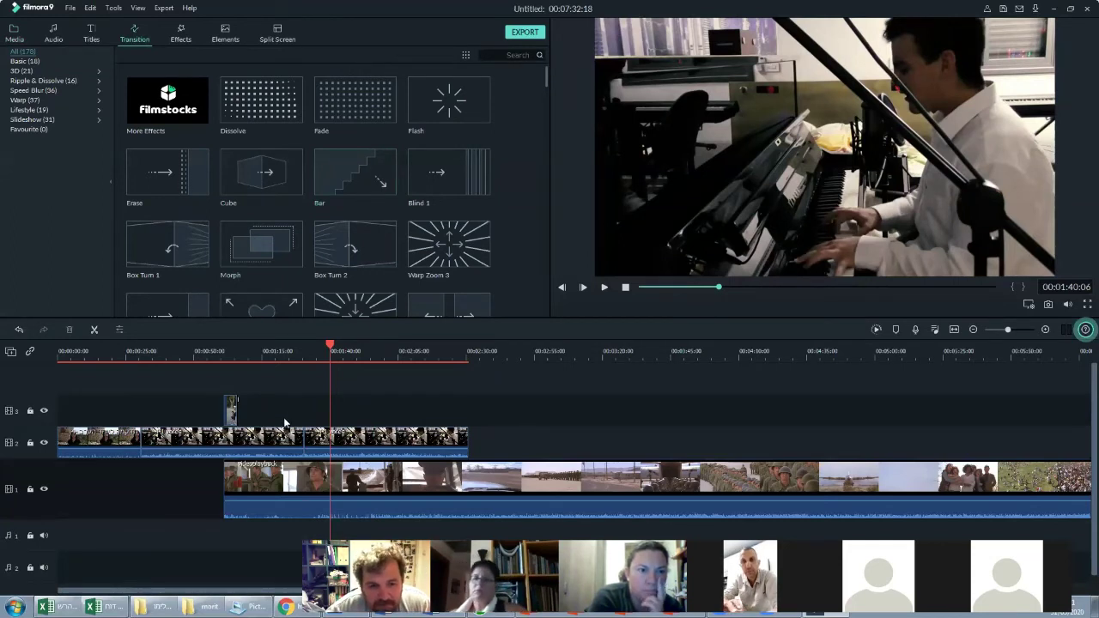
{"action": "left_click", "coordinate": [277, 120]}
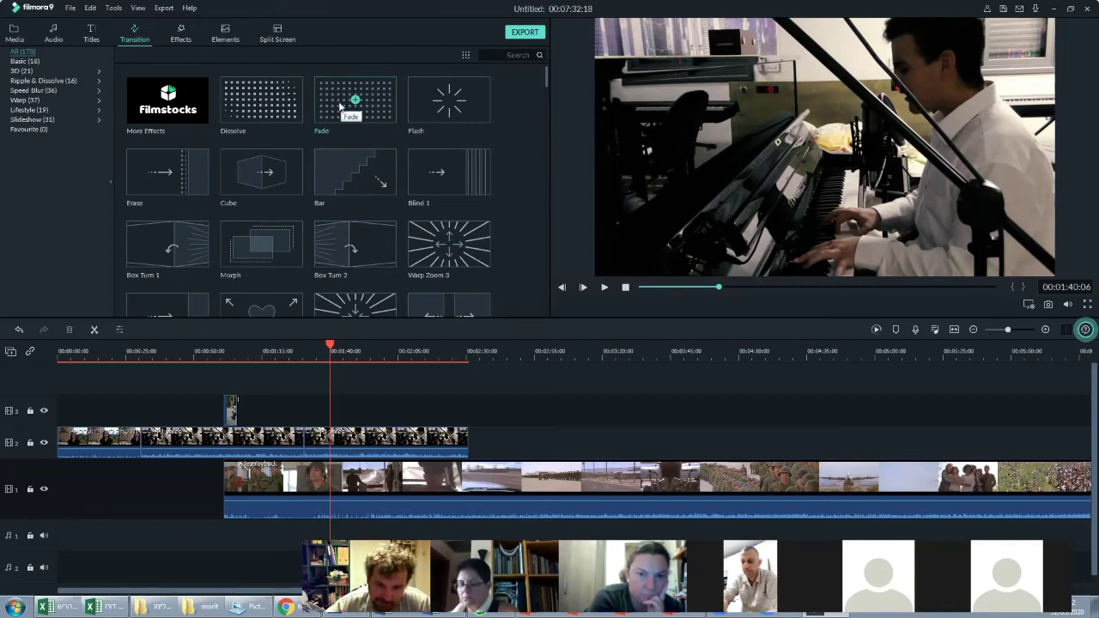
{"action": "left_click_drag", "start_coordinate": [367, 113], "coordinate": [140, 450]}
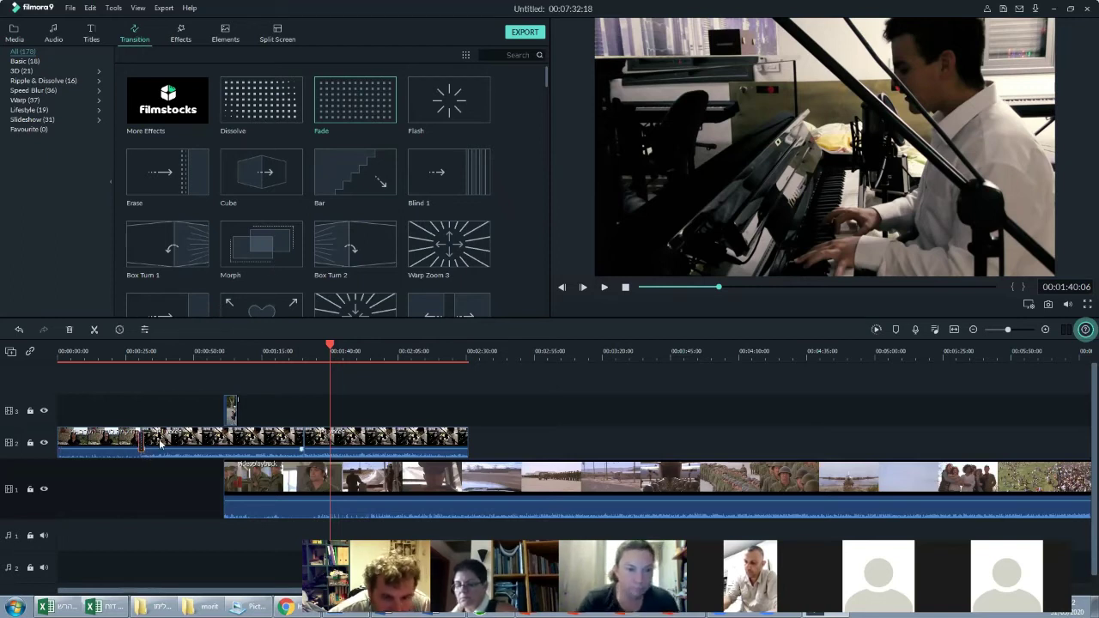
Play the sequence from 00:00:26:14 through the Fade transition, pause, and move the playhead on to 00:00:38:13
{"action": "left_click_drag", "start_coordinate": [330, 348], "coordinate": [128, 376]}
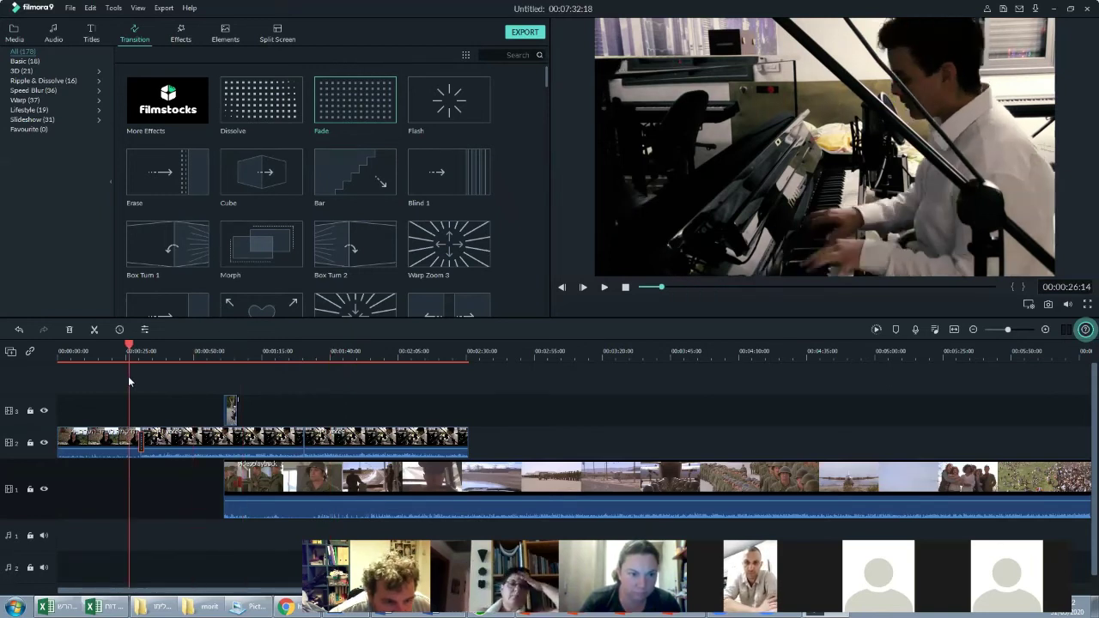
{"action": "key", "text": "space"}
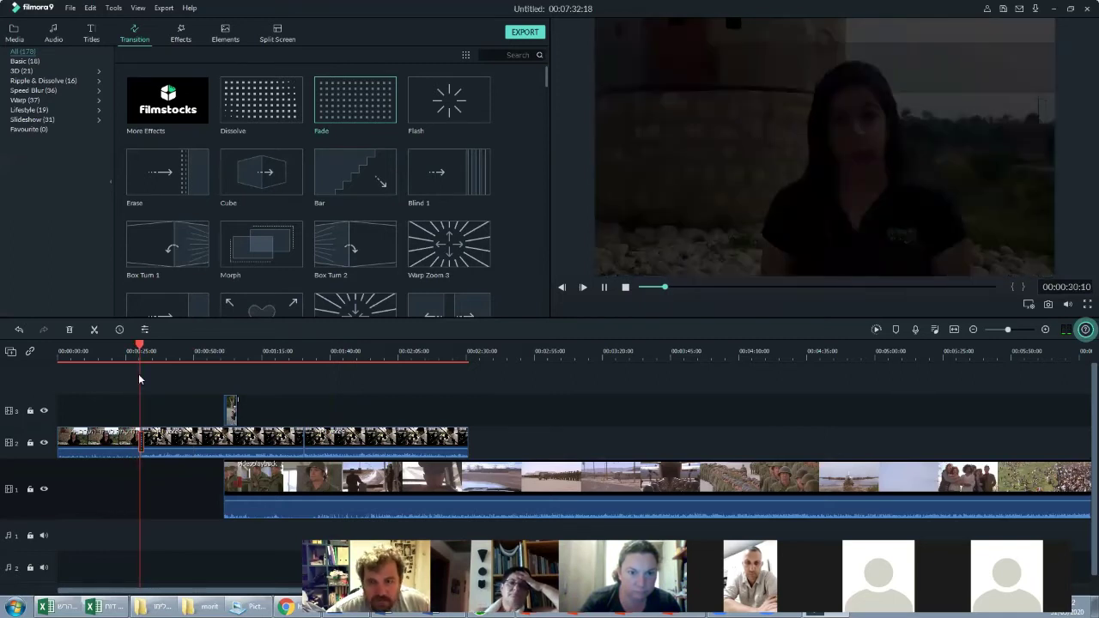
{"action": "key", "text": "space"}
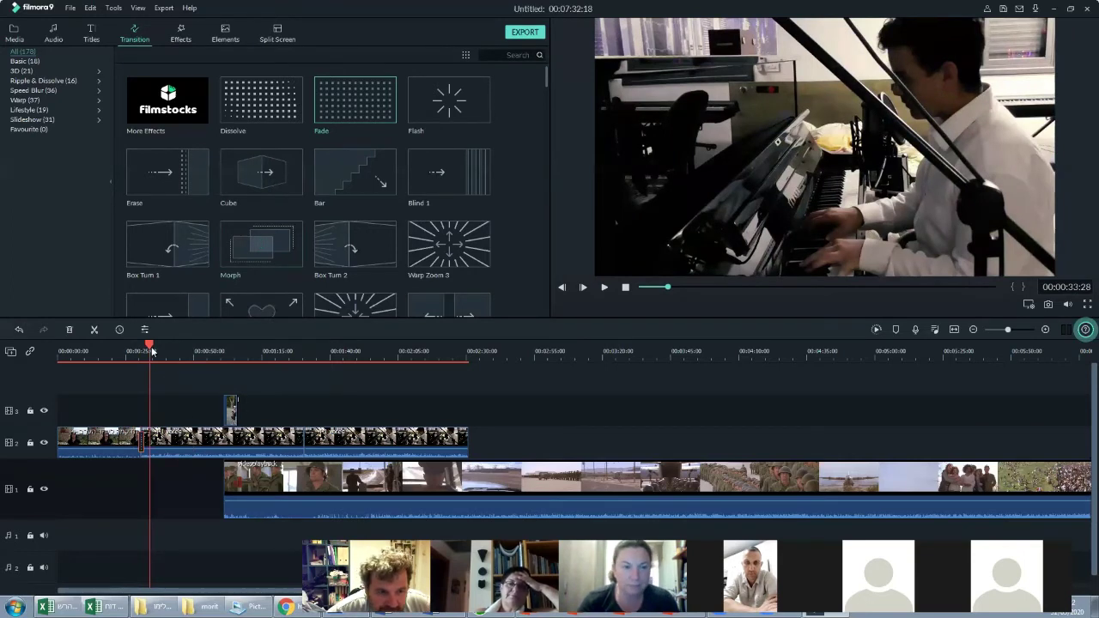
{"action": "left_click_drag", "start_coordinate": [150, 345], "coordinate": [161, 345]}
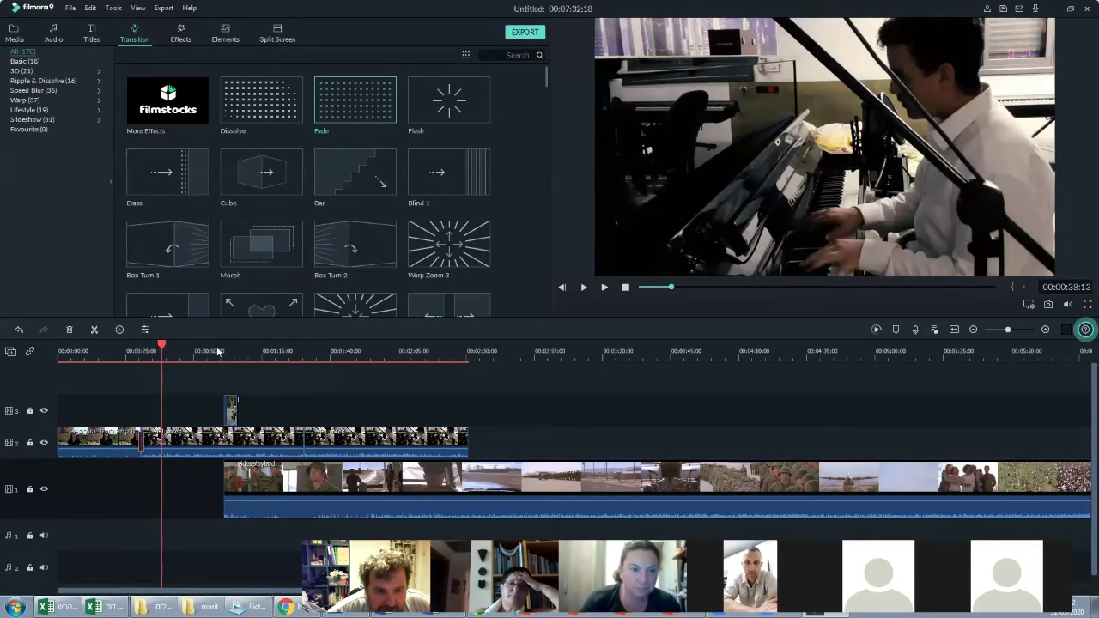
Add a Dissolve transition at the cut within the 4-1 yored clip on video track 2 and play across it
{"action": "left_click", "coordinate": [268, 351]}
{"action": "left_click", "coordinate": [262, 99]}
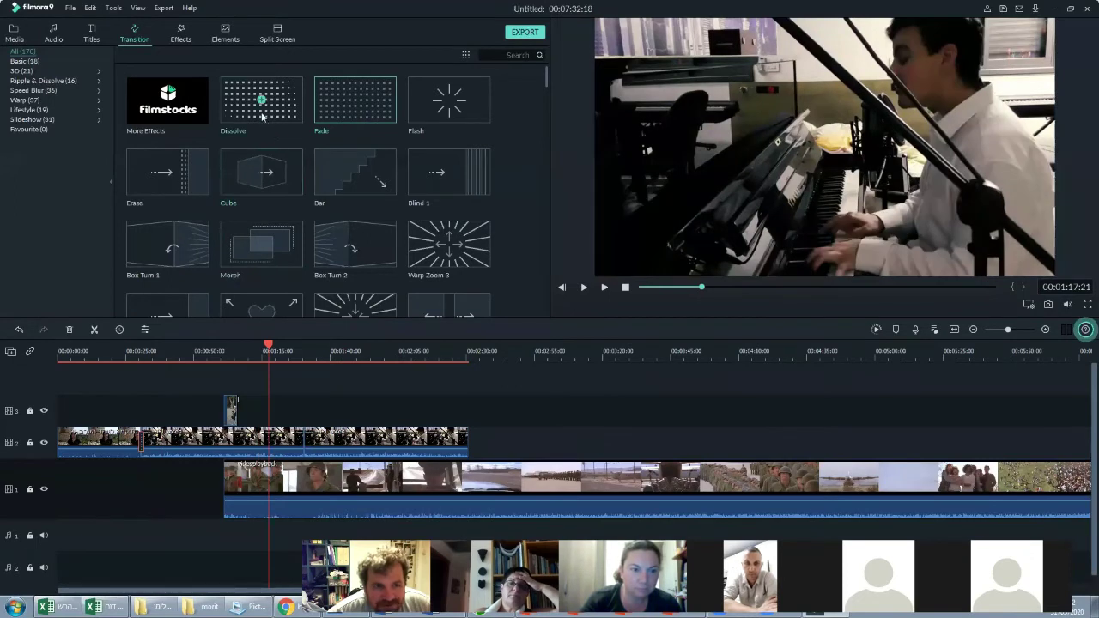
{"action": "left_click_drag", "start_coordinate": [311, 408], "coordinate": [303, 444]}
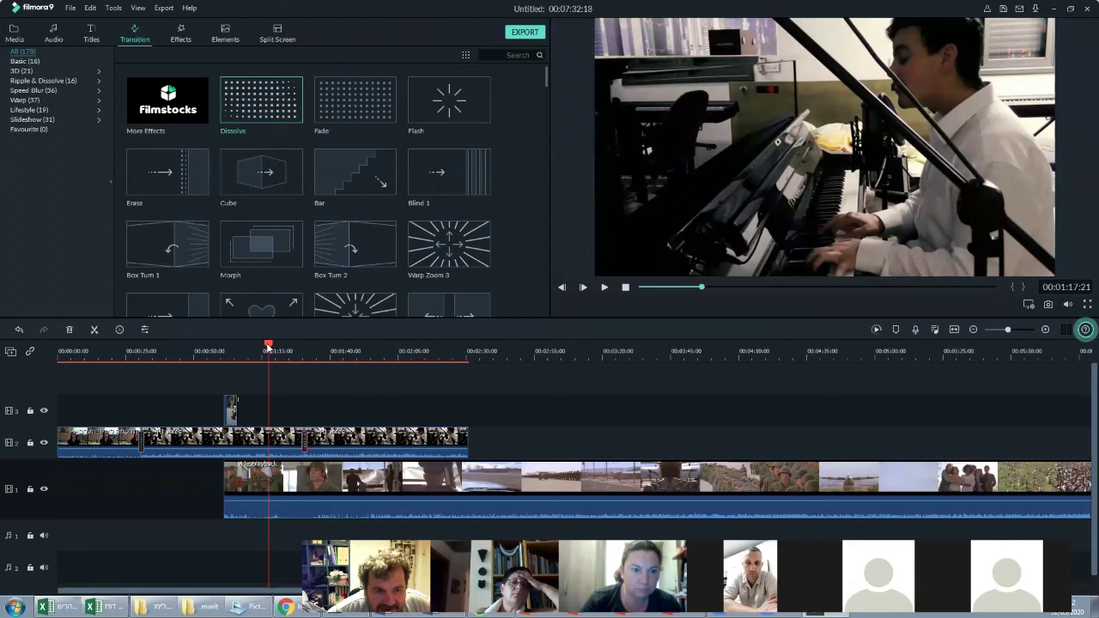
{"action": "left_click_drag", "start_coordinate": [280, 351], "coordinate": [299, 352]}
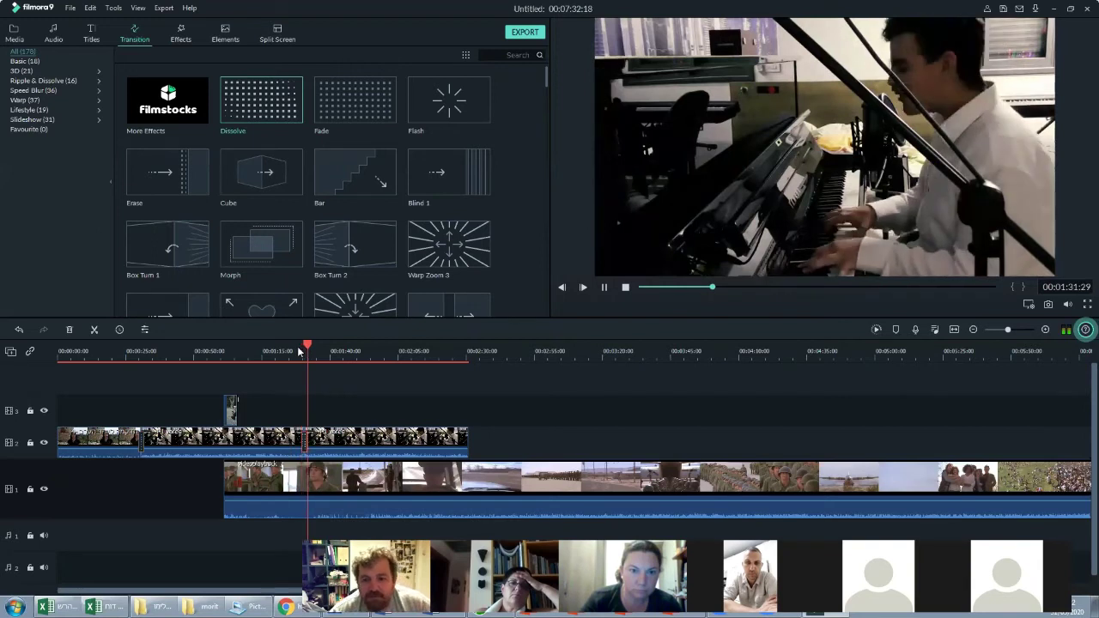
{"action": "key", "text": "space"}
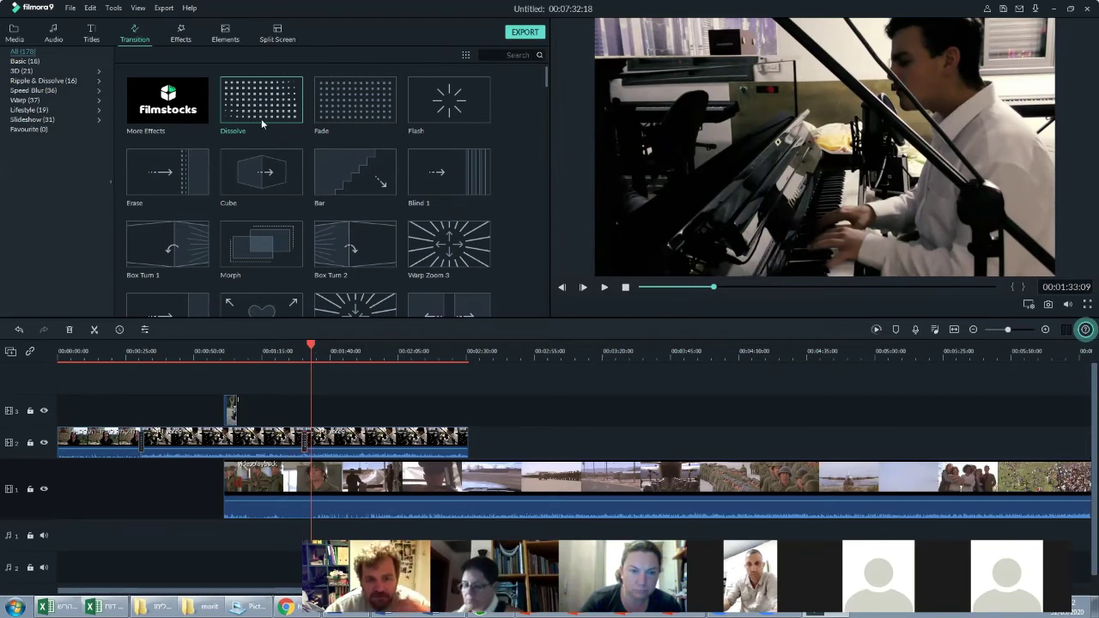
Browse the full list of transitions, comparing the other styles with Dissolve and Fade
{"action": "mouse_move", "coordinate": [262, 123]}
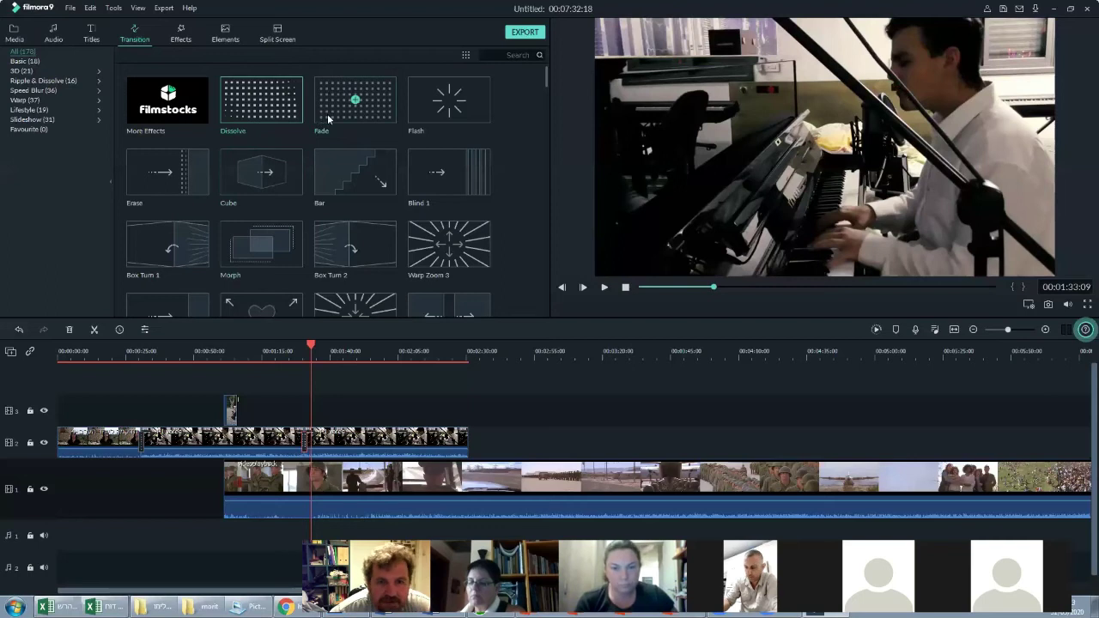
{"action": "scroll", "coordinate": [258, 215], "scroll_direction": "down", "scroll_amount": 5}
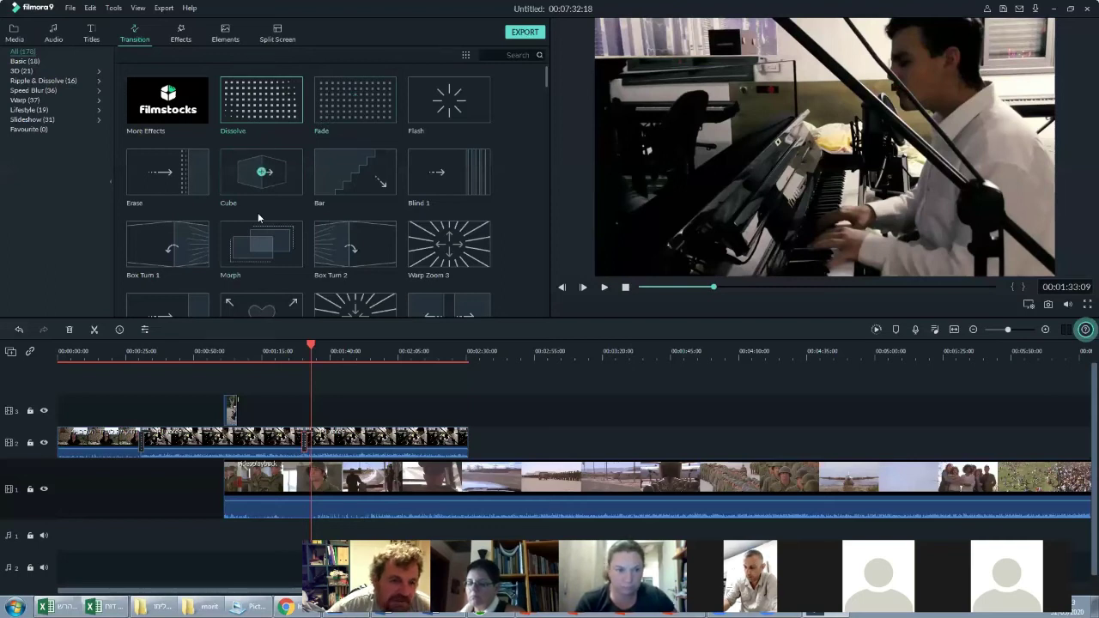
{"action": "scroll", "coordinate": [258, 212], "scroll_direction": "up", "scroll_amount": 5}
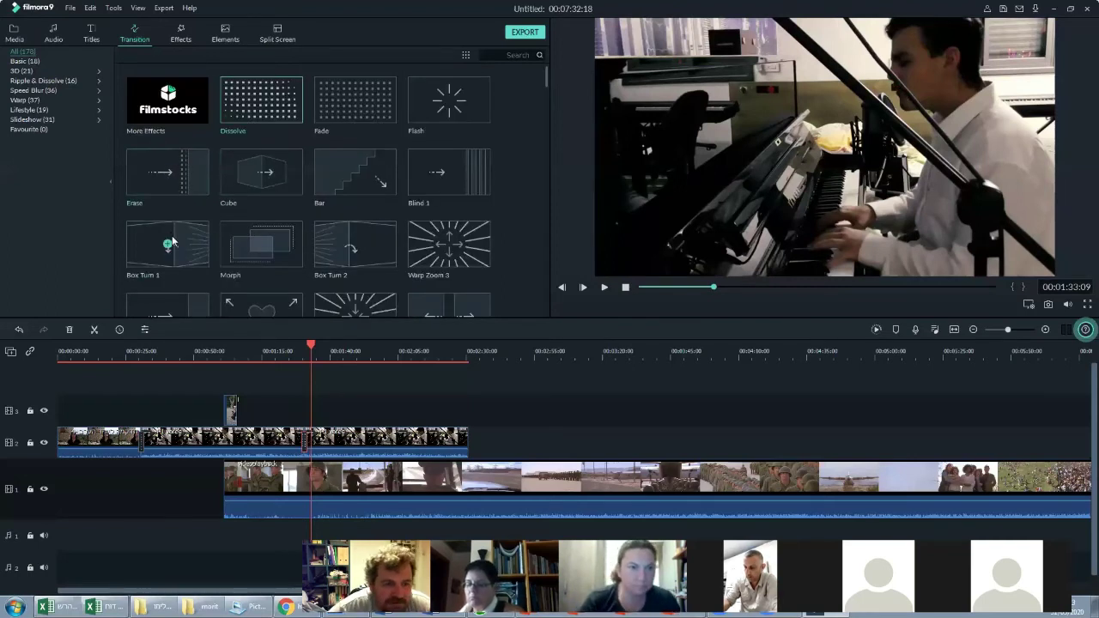
{"action": "scroll", "coordinate": [172, 242], "scroll_direction": "down", "scroll_amount": 8}
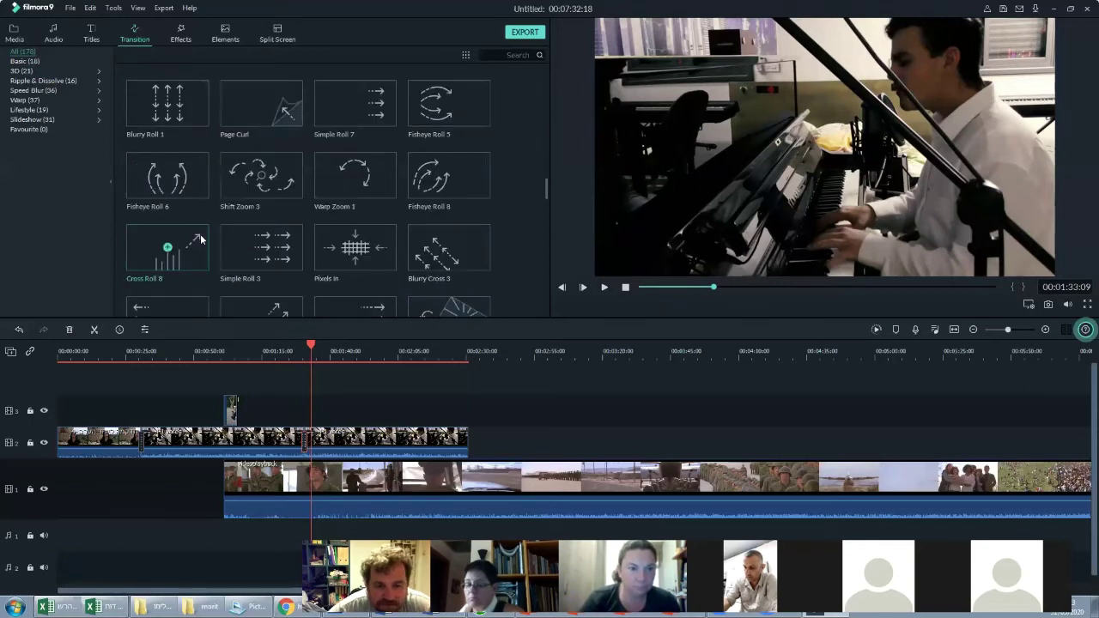
{"action": "scroll", "coordinate": [268, 222], "scroll_direction": "down", "scroll_amount": 6}
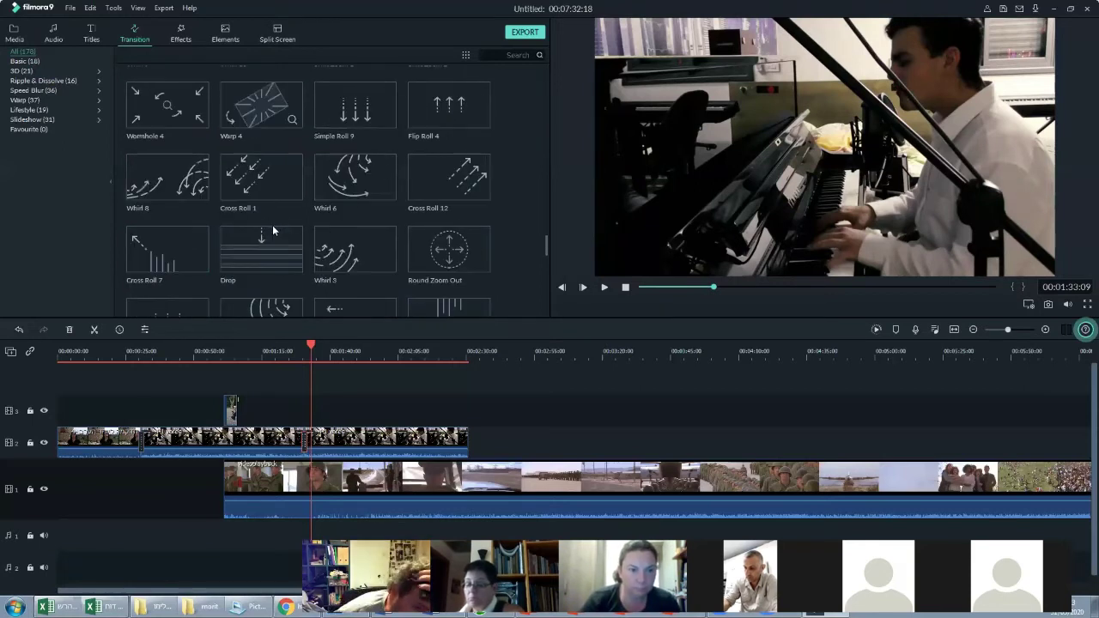
{"action": "scroll", "coordinate": [377, 225], "scroll_direction": "up", "scroll_amount": 14}
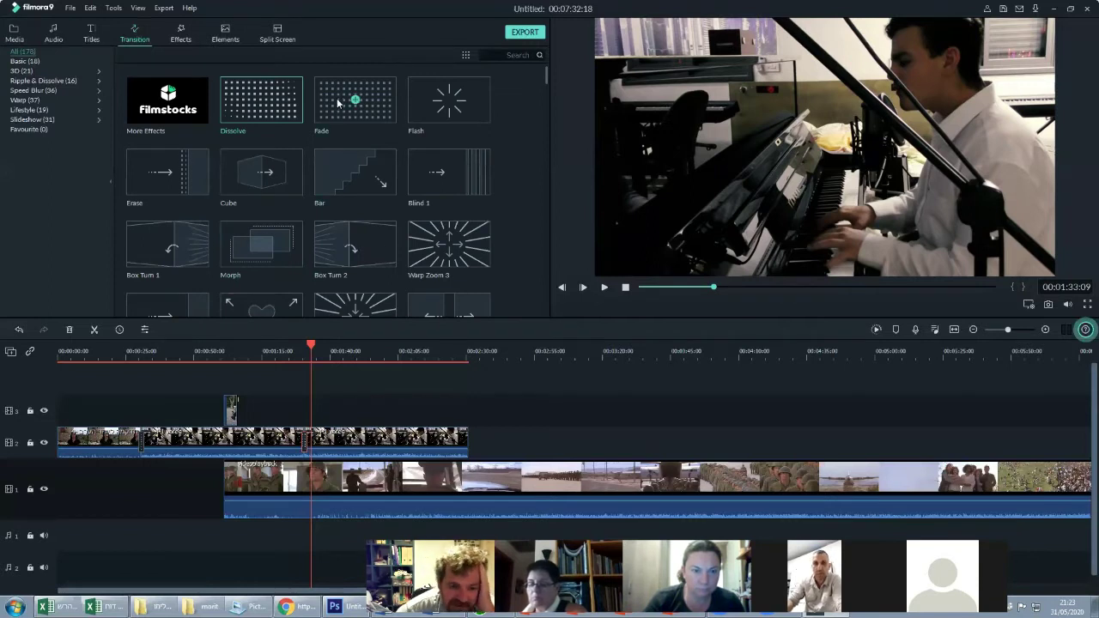
{"action": "left_click", "coordinate": [261, 127]}
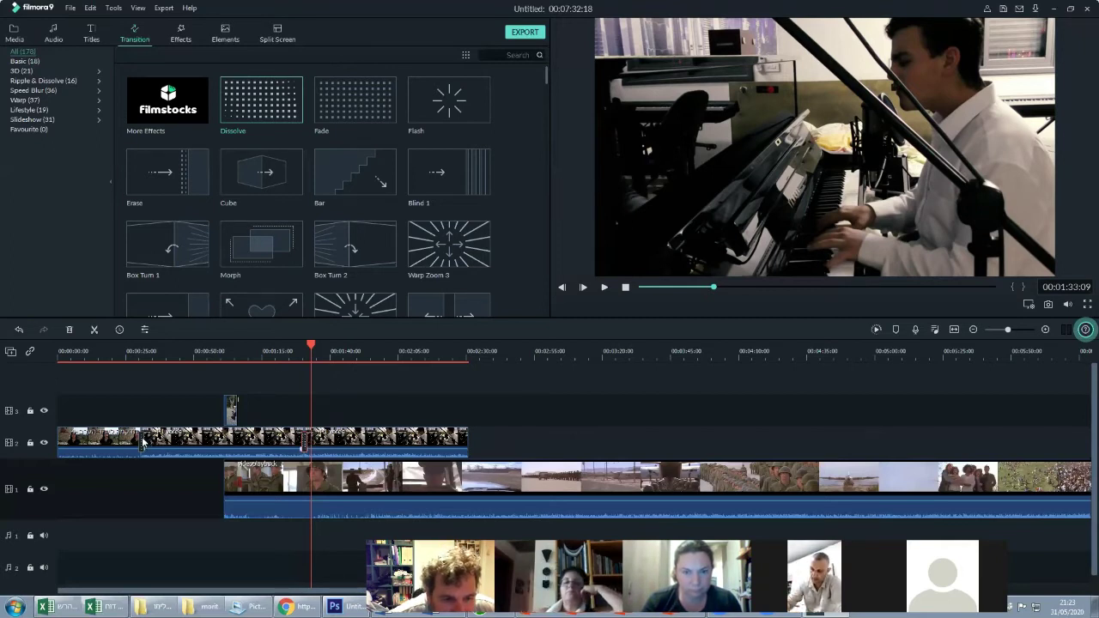
Play through the Fade between the woman's introduction and the 4-1 yored clip, and shorten the transition to about half its length
{"action": "left_click_drag", "start_coordinate": [314, 348], "coordinate": [139, 354]}
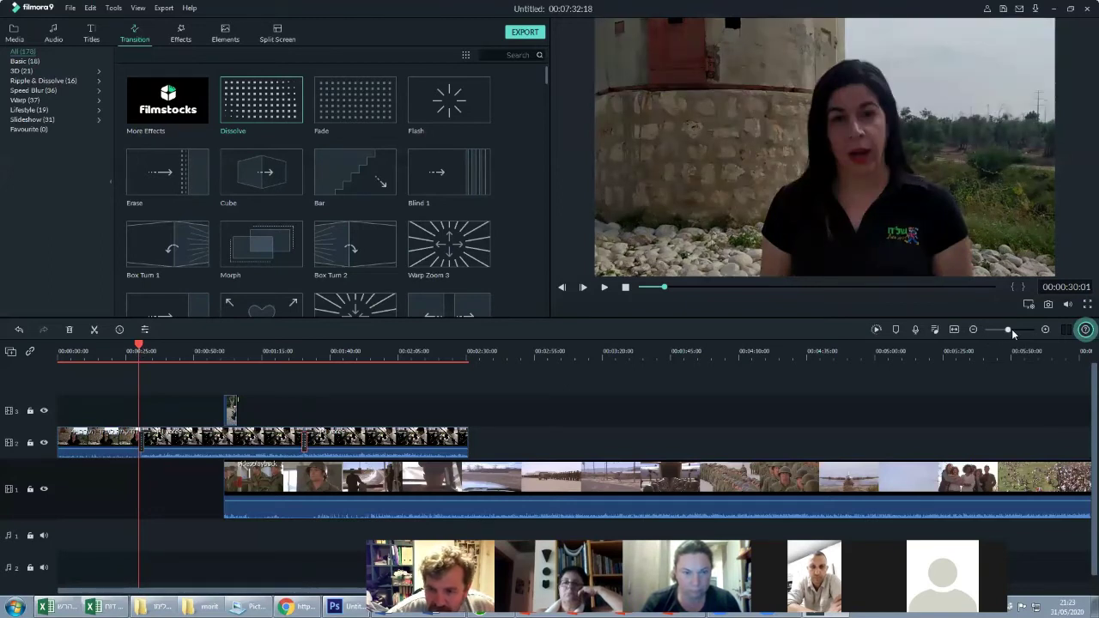
{"action": "left_click", "coordinate": [1014, 329]}
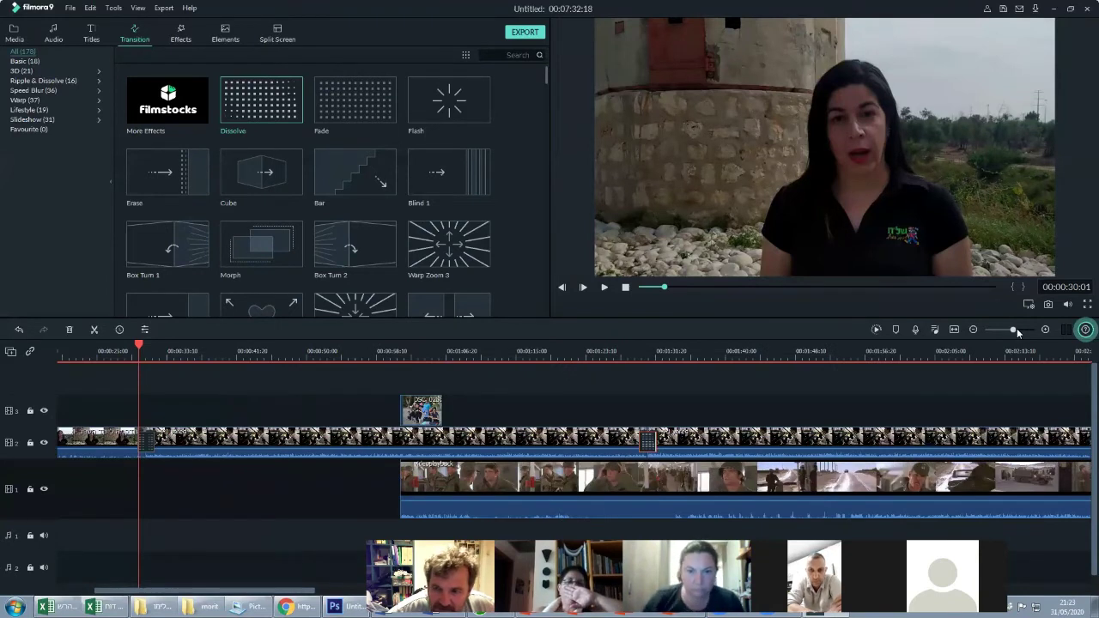
{"action": "left_click", "coordinate": [1017, 329]}
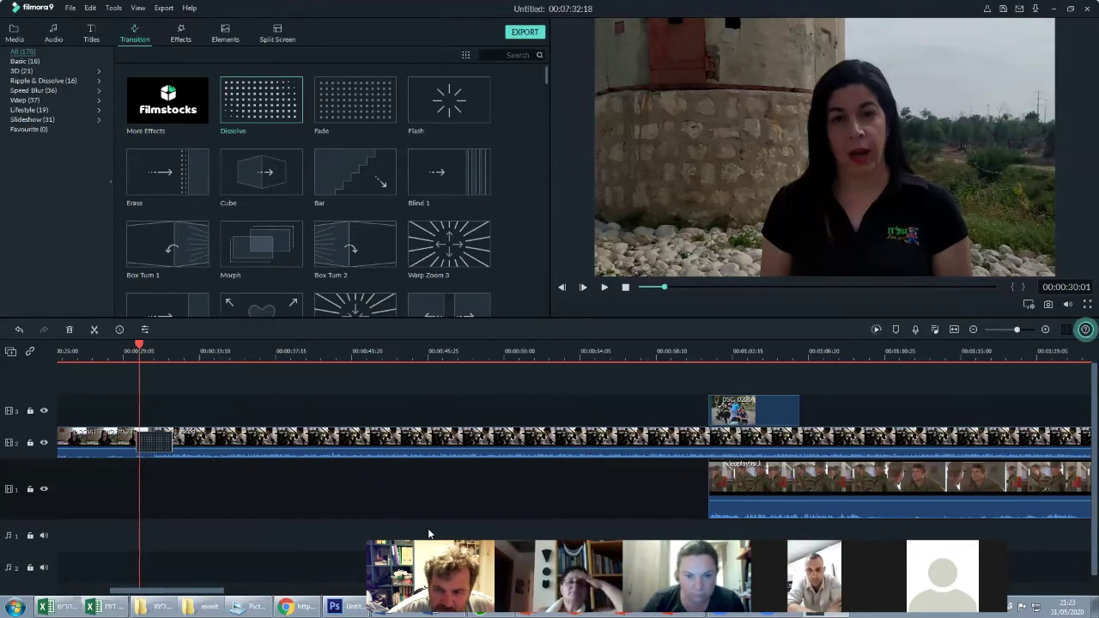
{"action": "left_click_drag", "start_coordinate": [212, 592], "coordinate": [194, 595]}
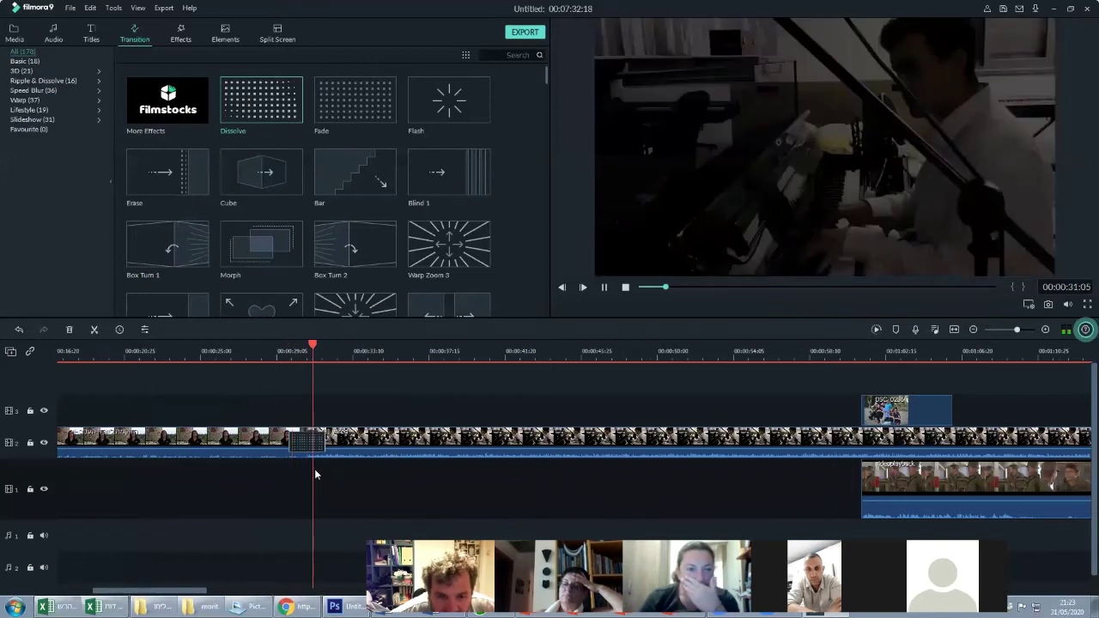
{"action": "key", "text": "space"}
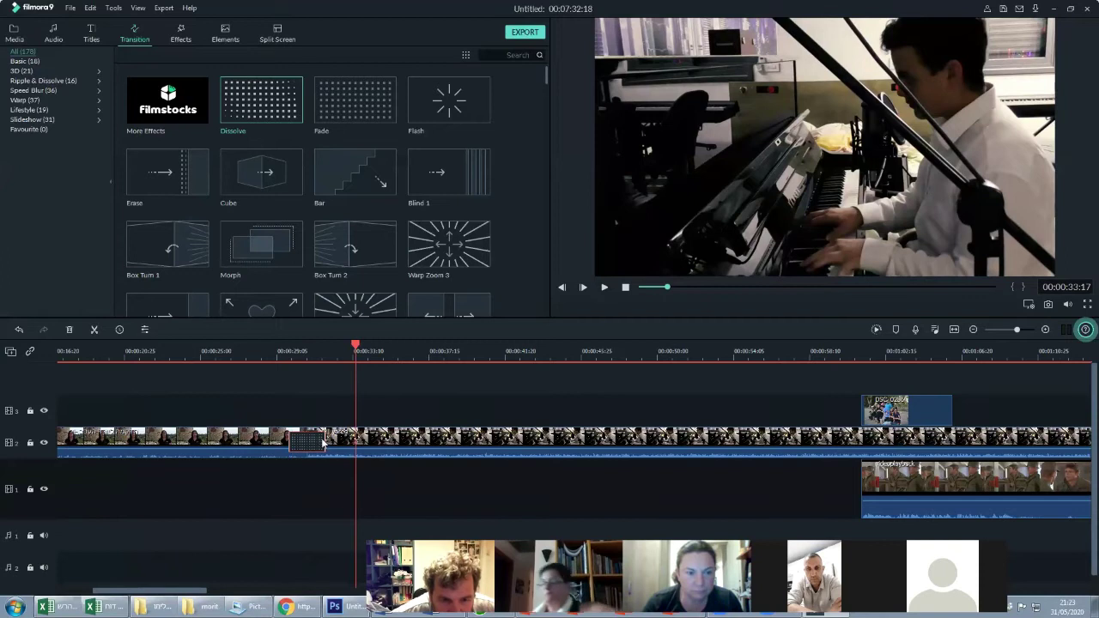
{"action": "left_click", "coordinate": [330, 439]}
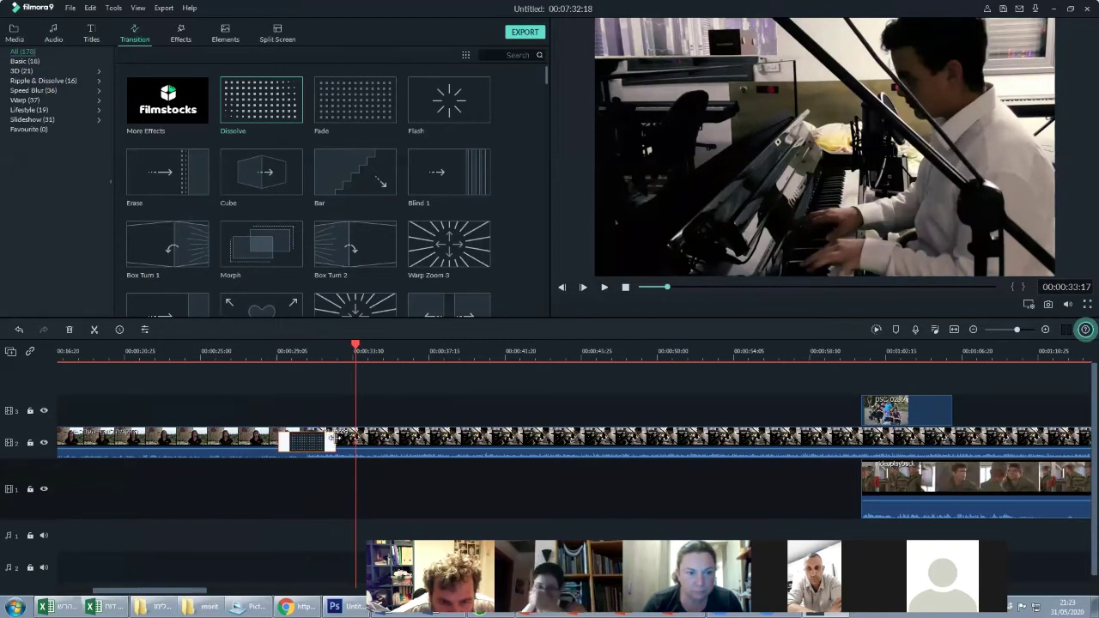
{"action": "left_click_drag", "start_coordinate": [333, 439], "coordinate": [314, 440]}
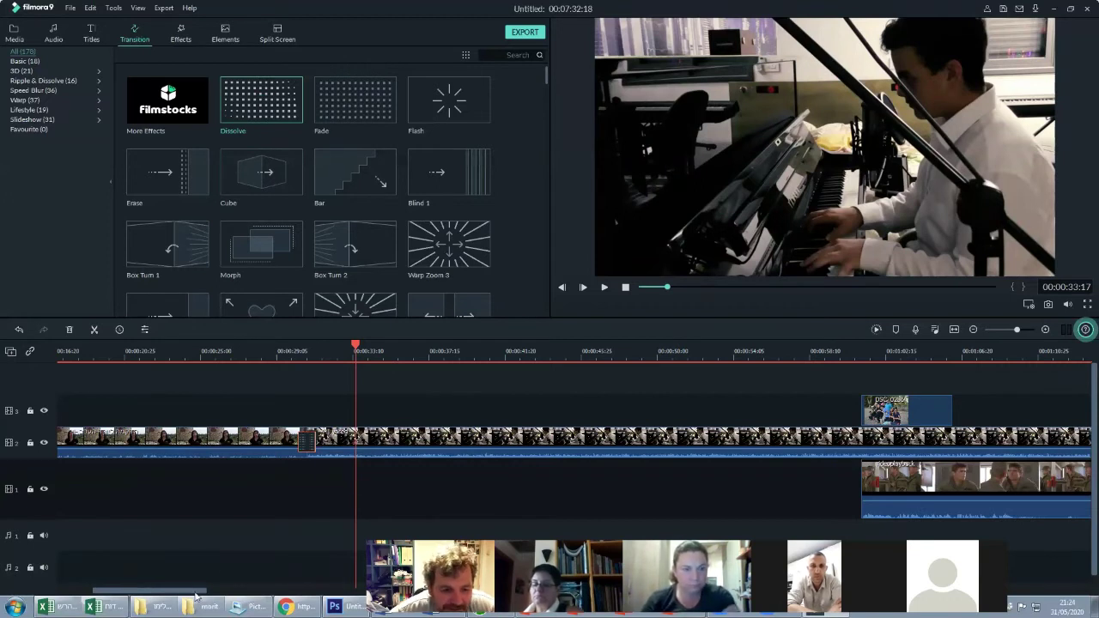
Delete the DSC_0285 image from video track 3, leaving the clips on the other tracks in place
{"action": "left_click_drag", "start_coordinate": [196, 595], "coordinate": [161, 596]}
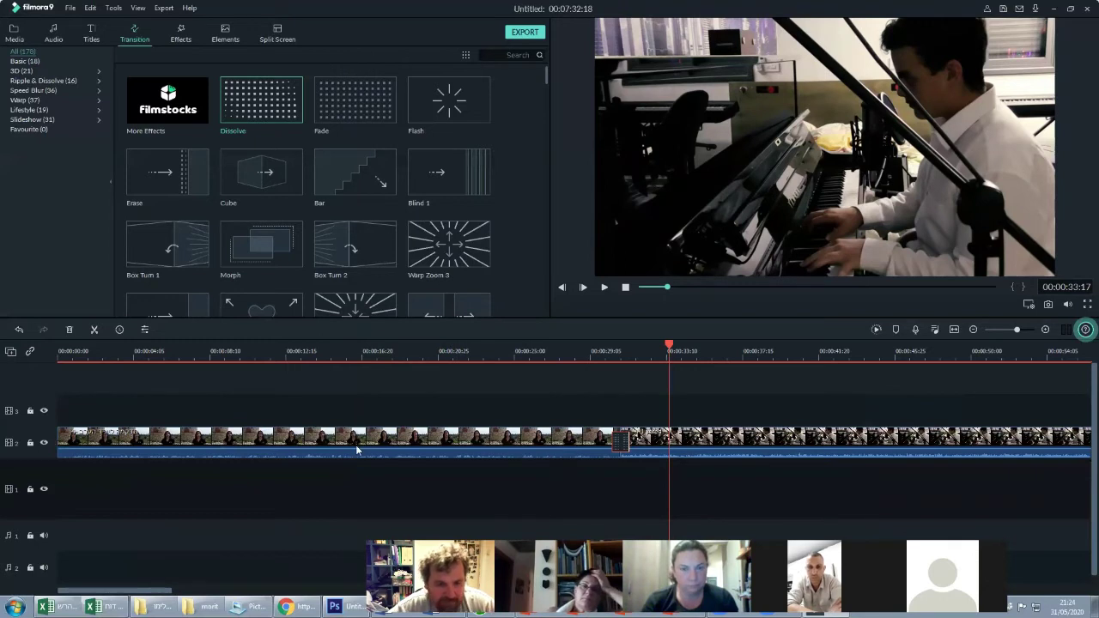
{"action": "left_click", "coordinate": [1010, 334]}
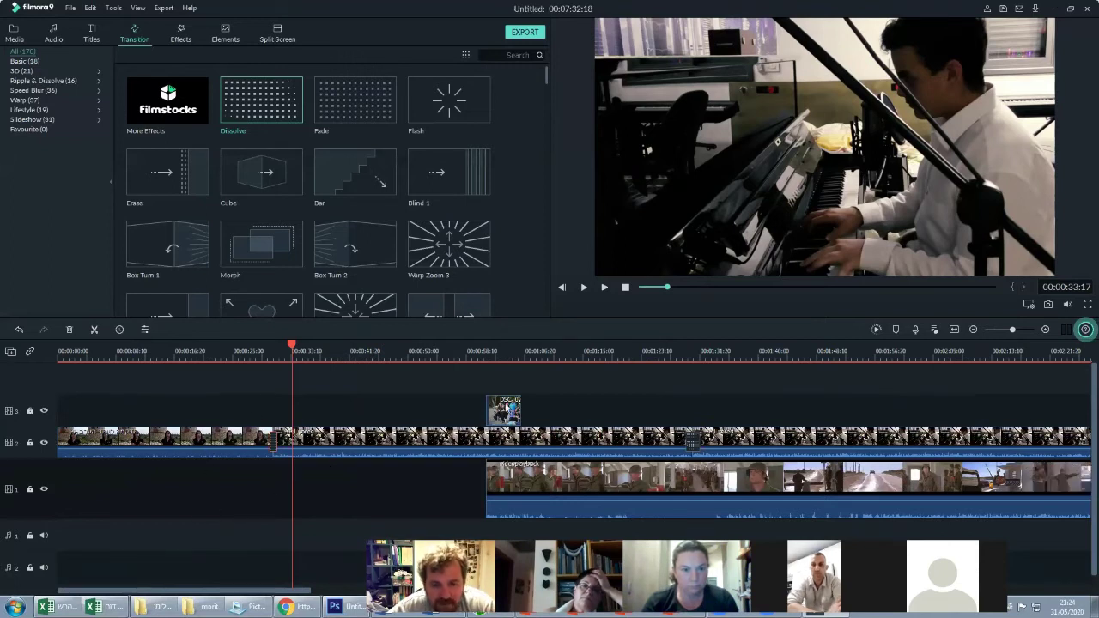
{"action": "right_click", "coordinate": [502, 412]}
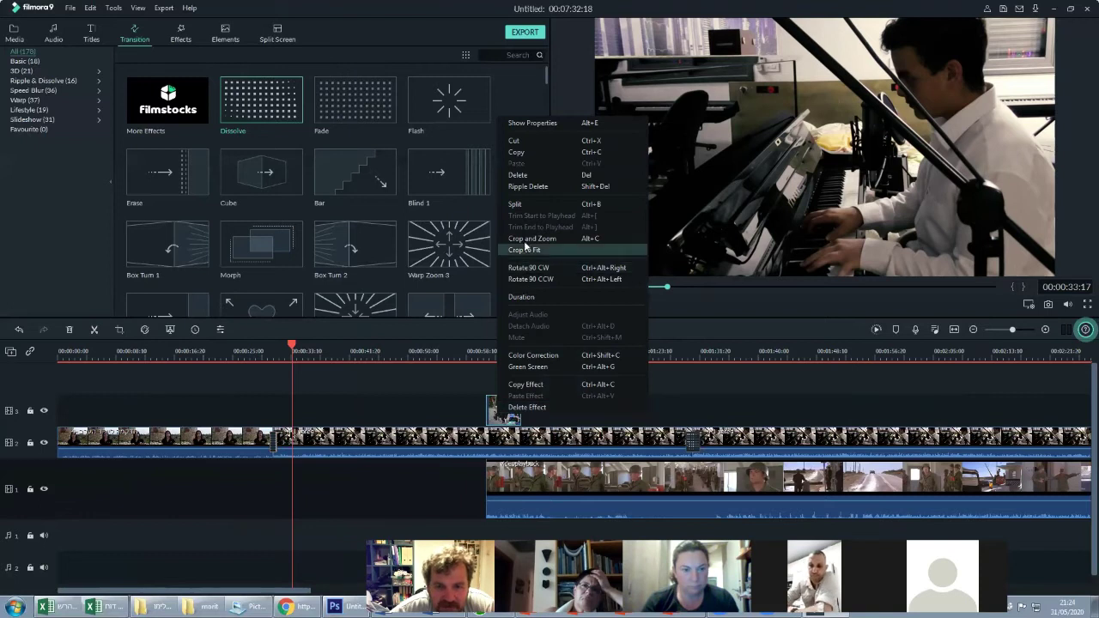
{"action": "left_click", "coordinate": [519, 177]}
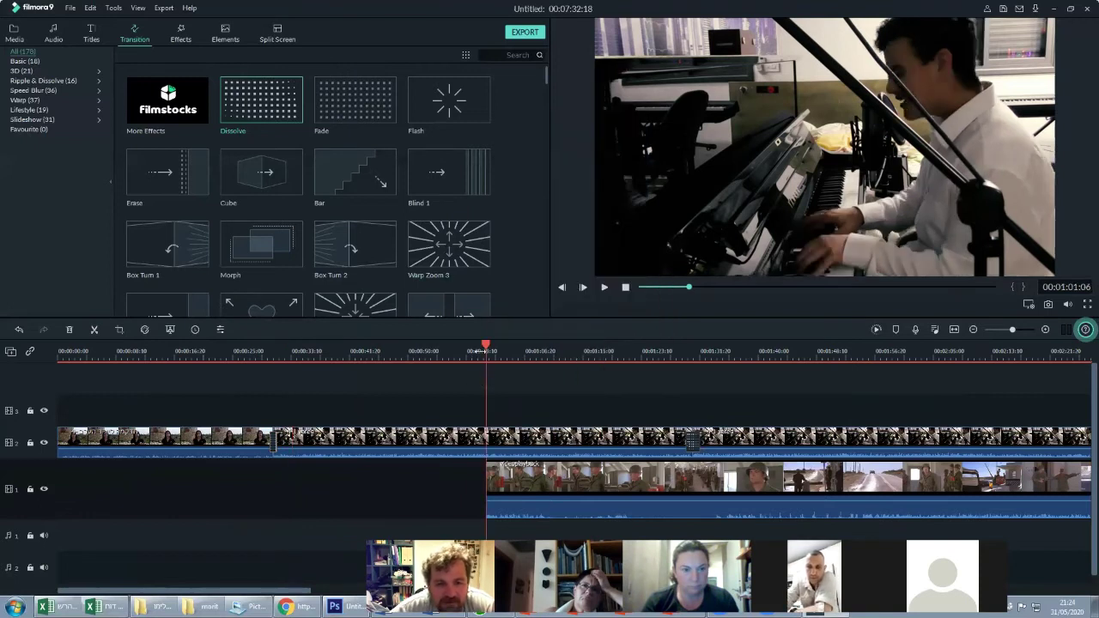
Place the image of the two hikers with backpacks on video track 3, starting at 00:00:57:17
{"action": "left_click_drag", "start_coordinate": [486, 346], "coordinate": [460, 346]}
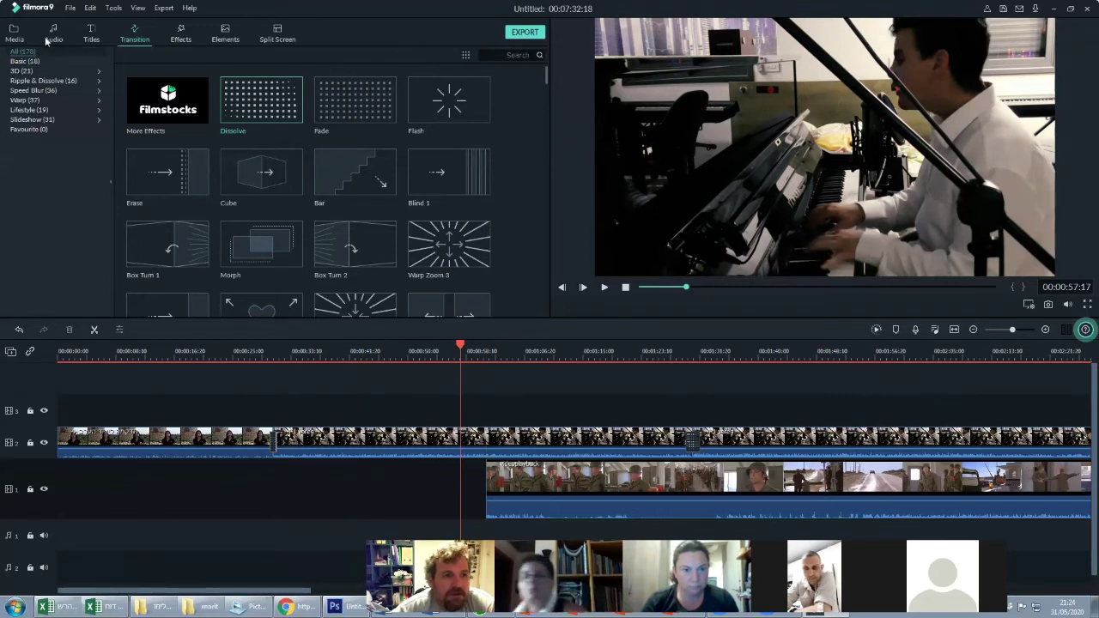
{"action": "left_click", "coordinate": [16, 36]}
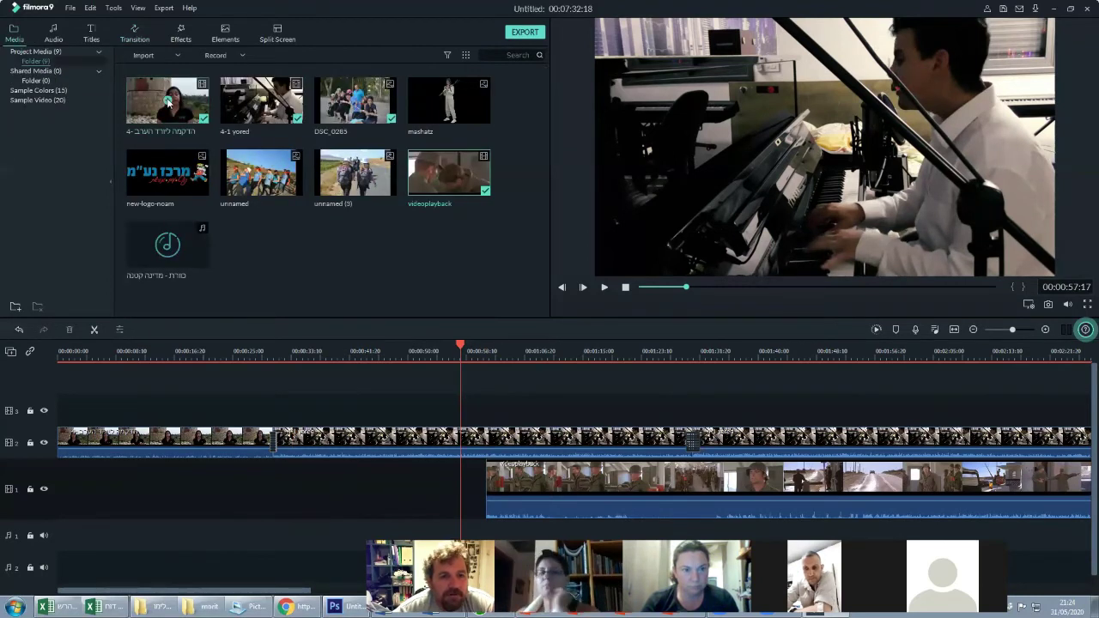
{"action": "left_click_drag", "start_coordinate": [355, 172], "coordinate": [465, 422]}
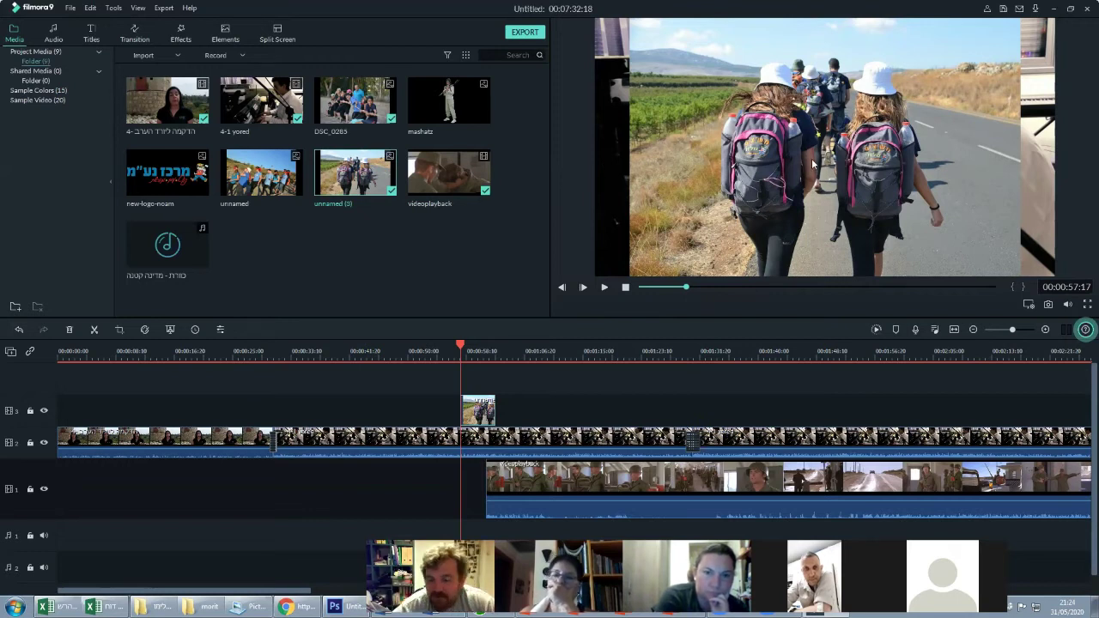
Enlarge the hikers image until it fills the whole video frame, apply the change, and play through the image
{"action": "double_click", "coordinate": [744, 174]}
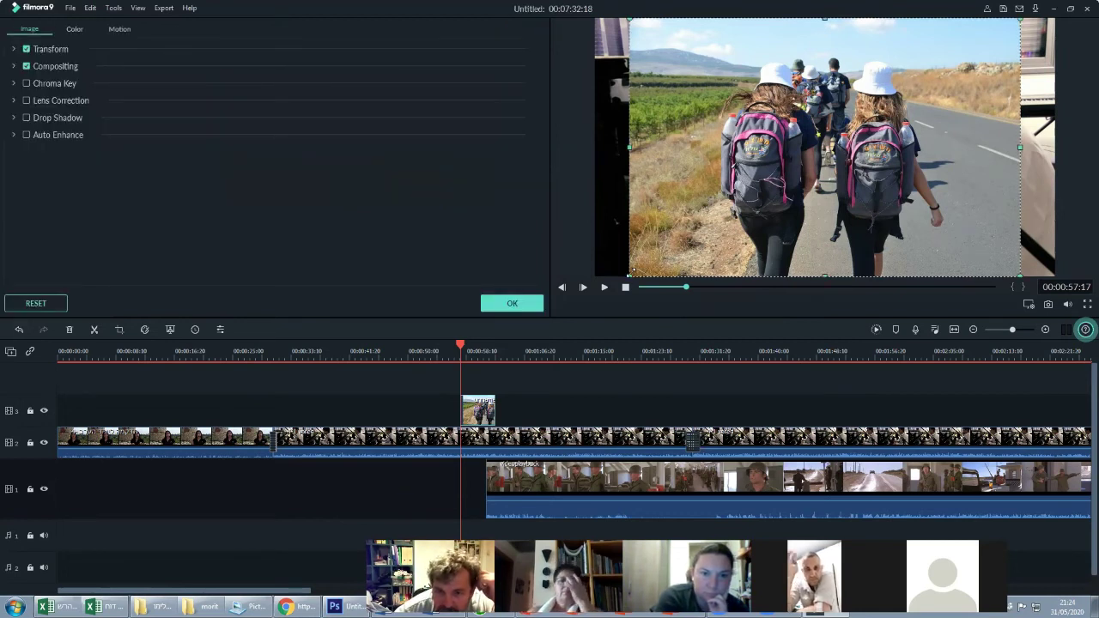
{"action": "left_click_drag", "start_coordinate": [657, 256], "coordinate": [592, 294]}
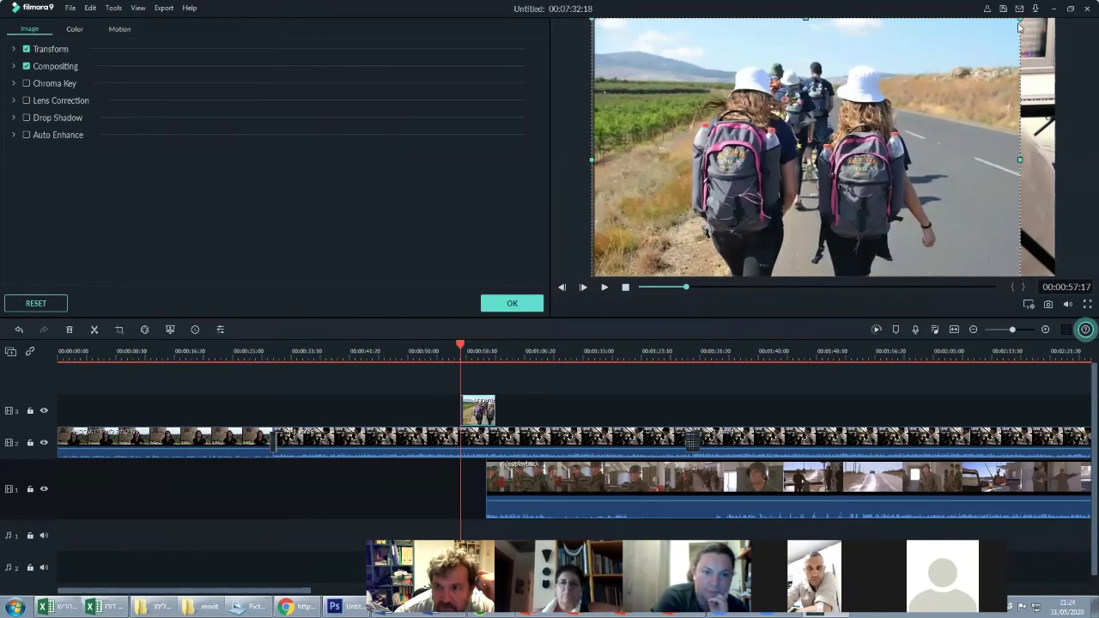
{"action": "left_click_drag", "start_coordinate": [1019, 19], "coordinate": [1056, 7]}
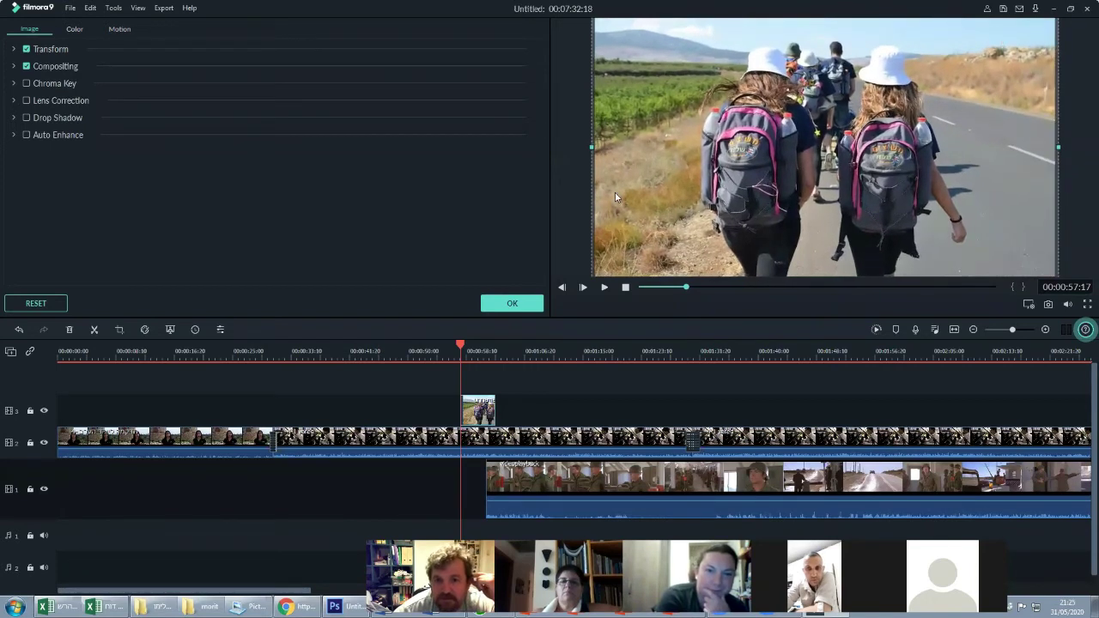
{"action": "left_click", "coordinate": [574, 204]}
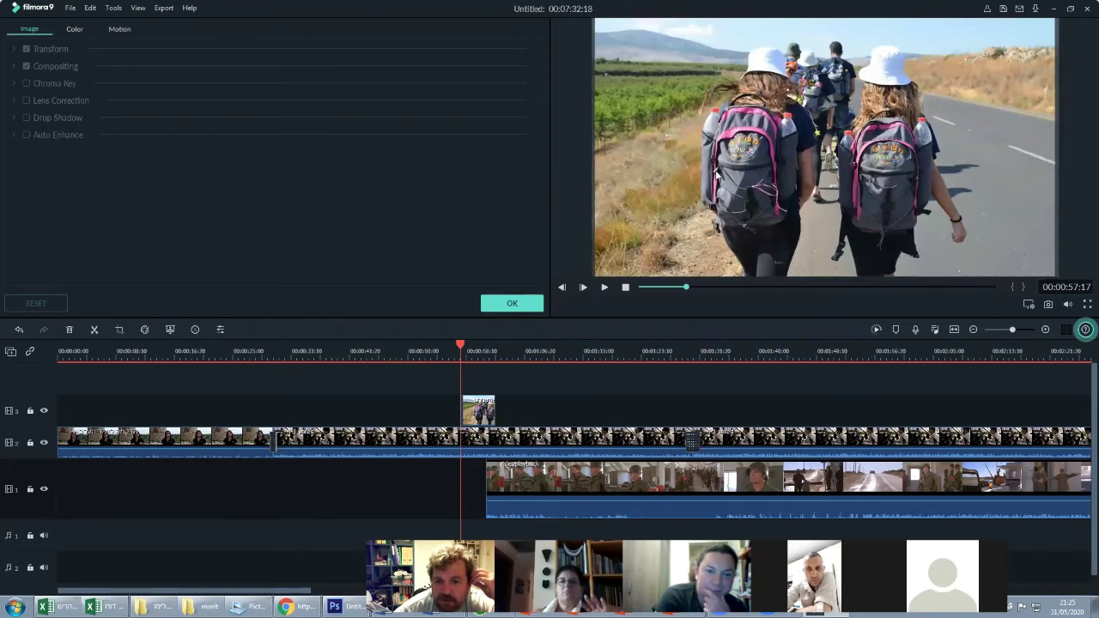
{"action": "left_click", "coordinate": [506, 308]}
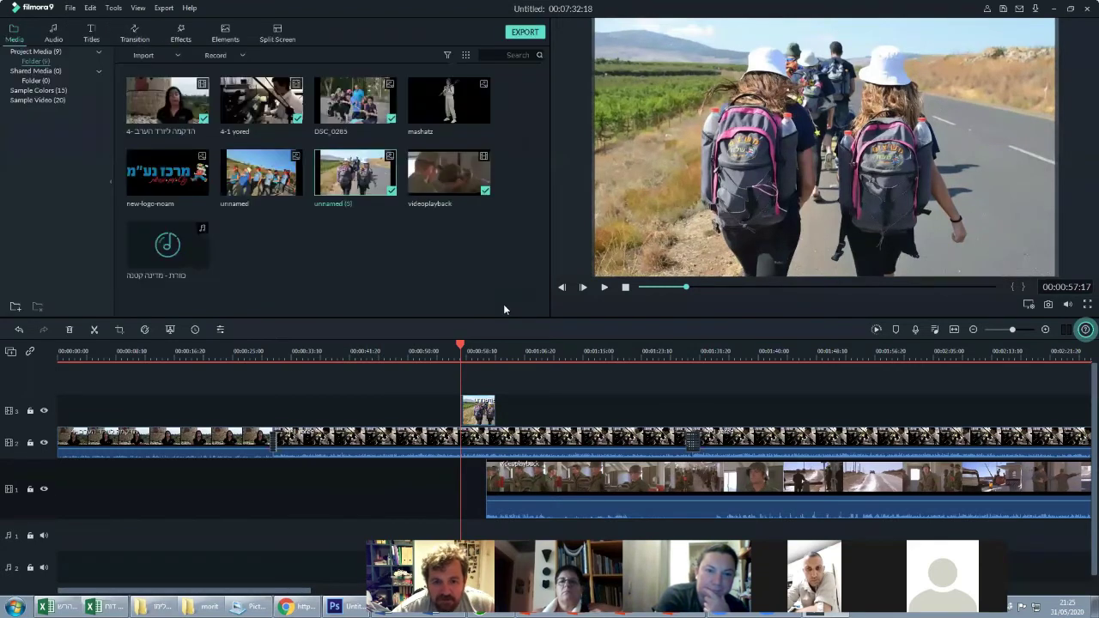
{"action": "key", "text": "space"}
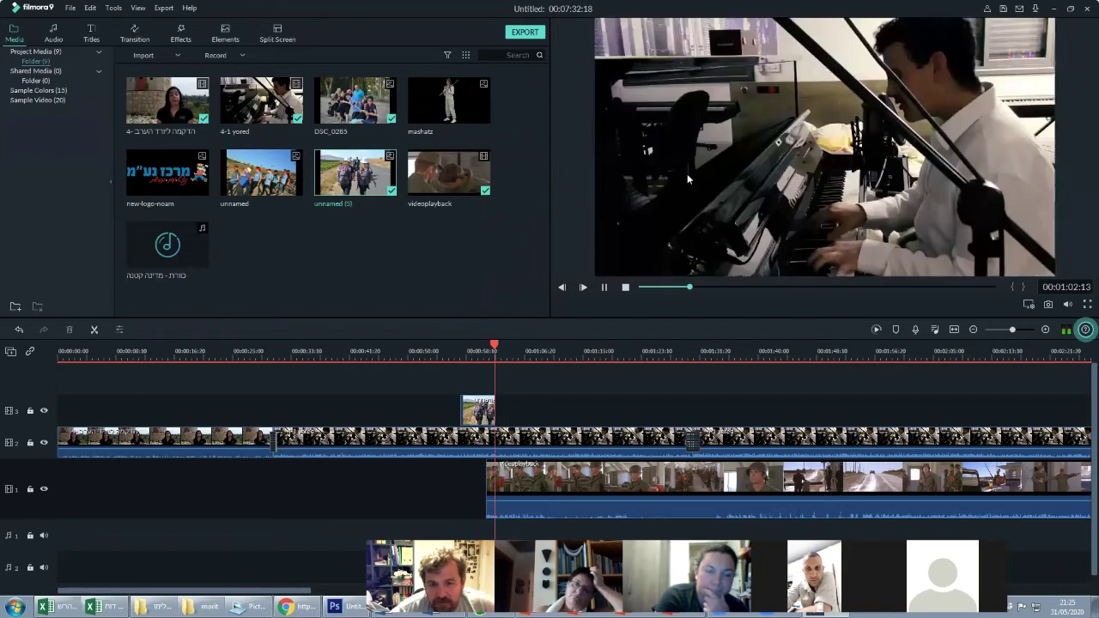
{"action": "key", "text": "space"}
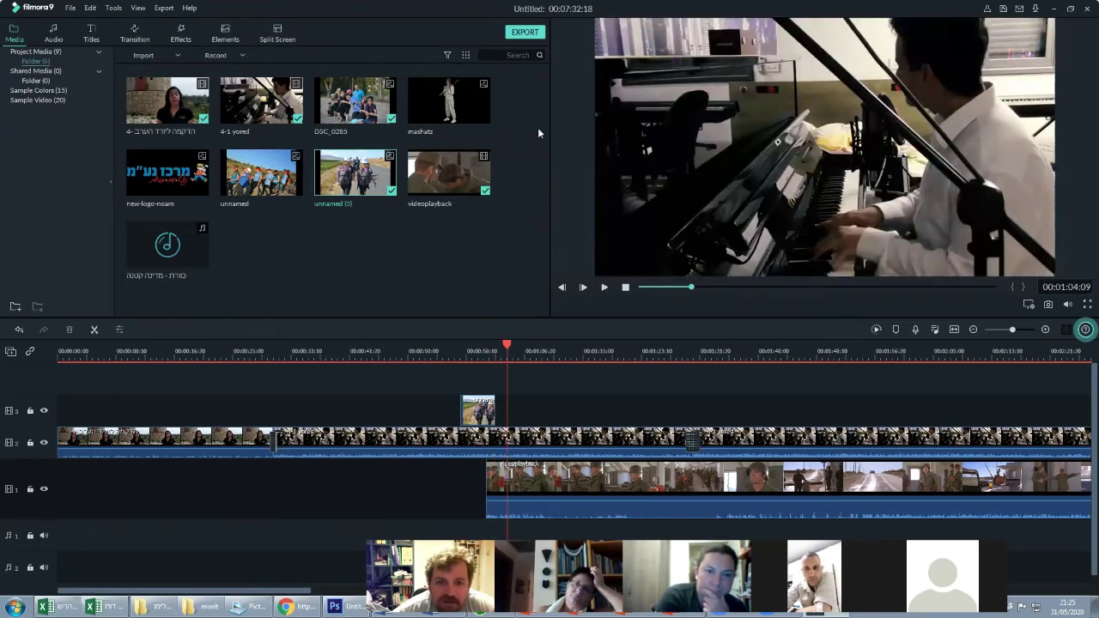
Place the blindfolded group image right after the hikers on video track 3, shrink it into the frame's lower-left corner, and apply the change
{"action": "left_click", "coordinate": [290, 185]}
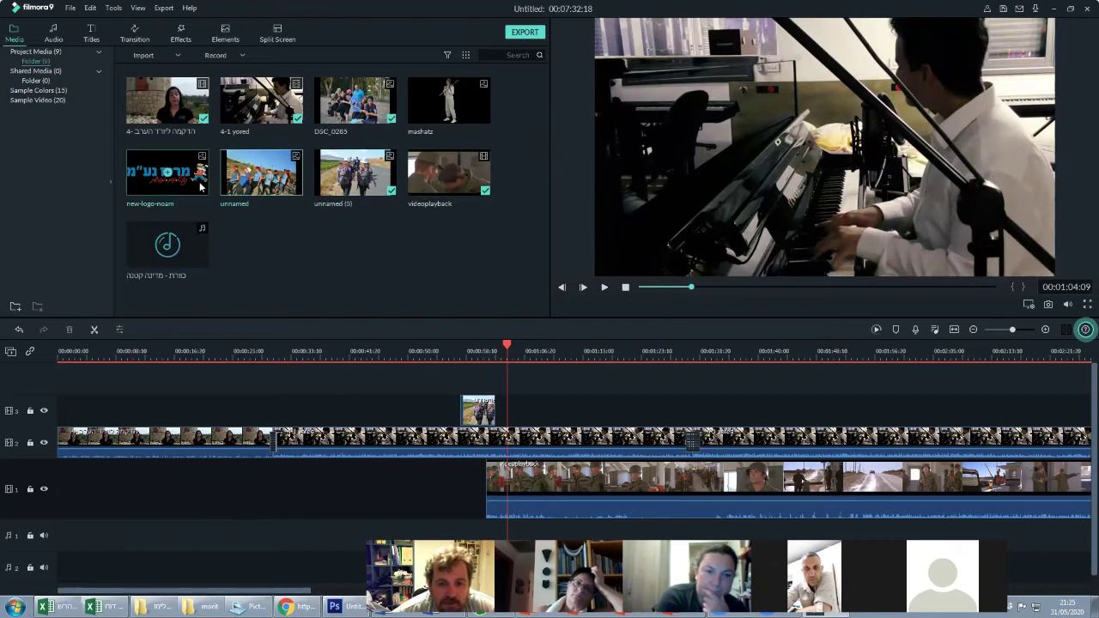
{"action": "left_click_drag", "start_coordinate": [293, 195], "coordinate": [518, 412]}
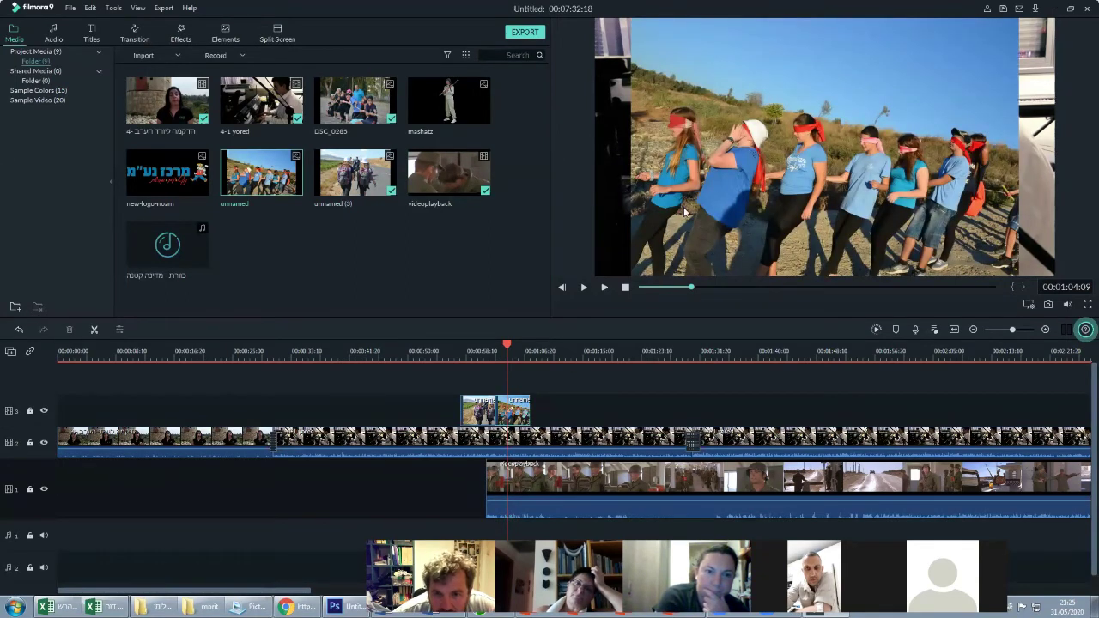
{"action": "double_click", "coordinate": [735, 189]}
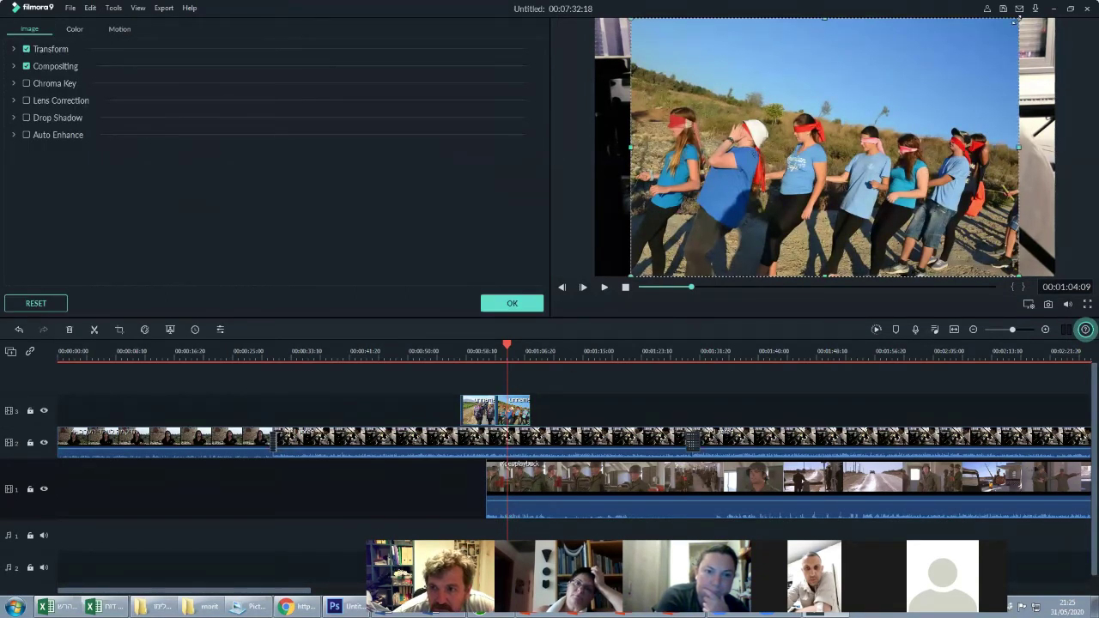
{"action": "left_click_drag", "start_coordinate": [998, 36], "coordinate": [732, 196]}
{"action": "left_click", "coordinate": [520, 303]}
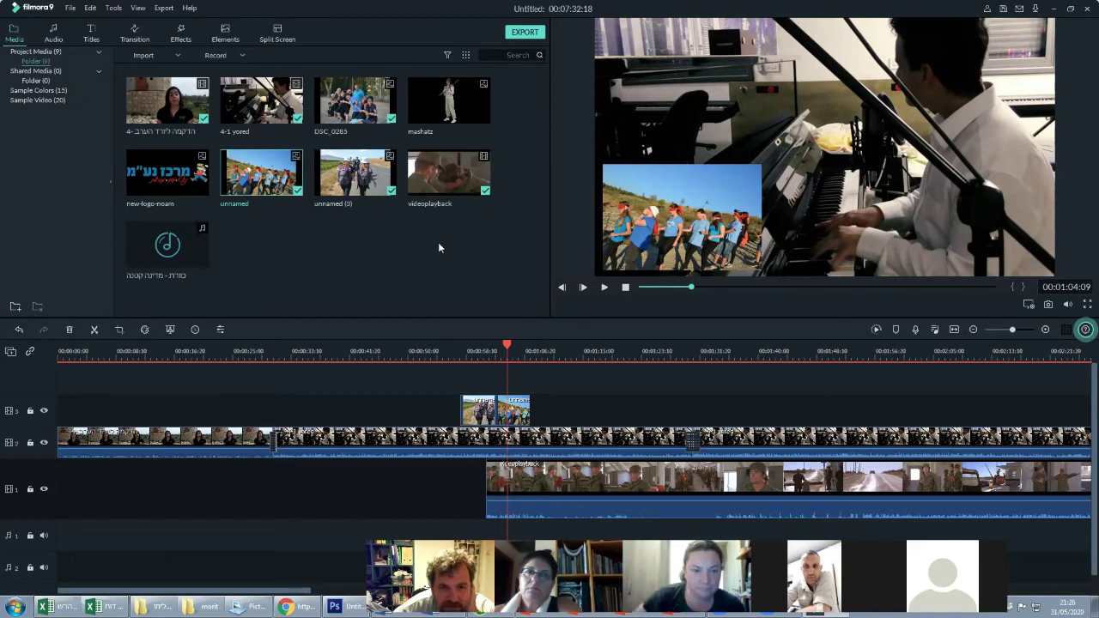
Add the new-logo-noam image on video track 4 above the hikers image and shrink it into the upper-right corner of the frame
{"action": "left_click", "coordinate": [159, 190]}
{"action": "left_click_drag", "start_coordinate": [386, 324], "coordinate": [466, 389]}
{"action": "left_click_drag", "start_coordinate": [466, 390], "coordinate": [468, 390]}
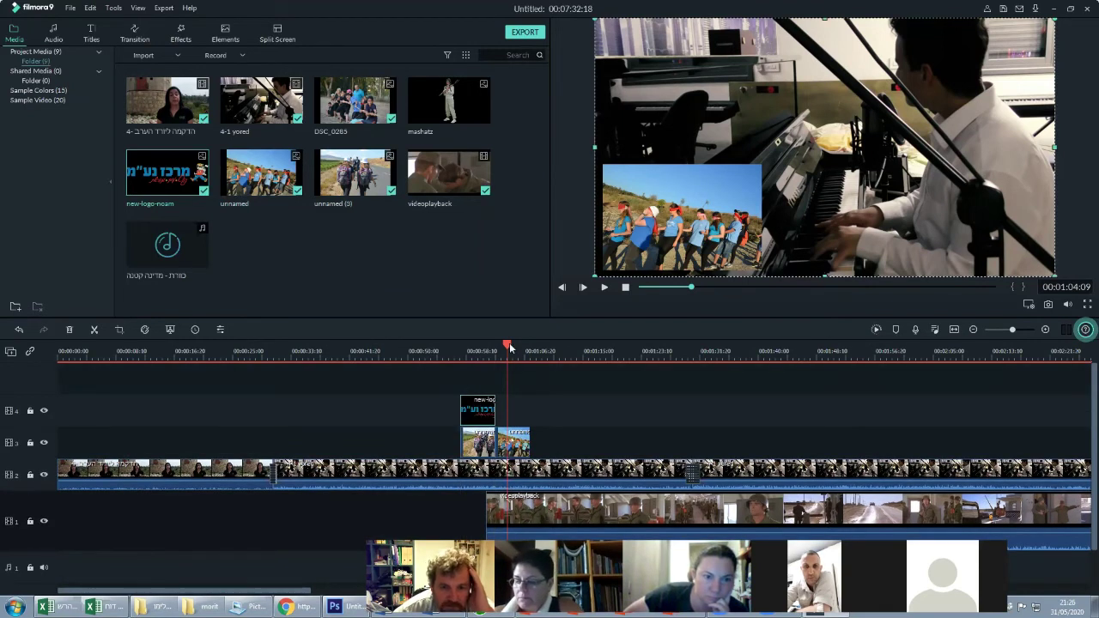
{"action": "left_click_drag", "start_coordinate": [510, 346], "coordinate": [486, 352]}
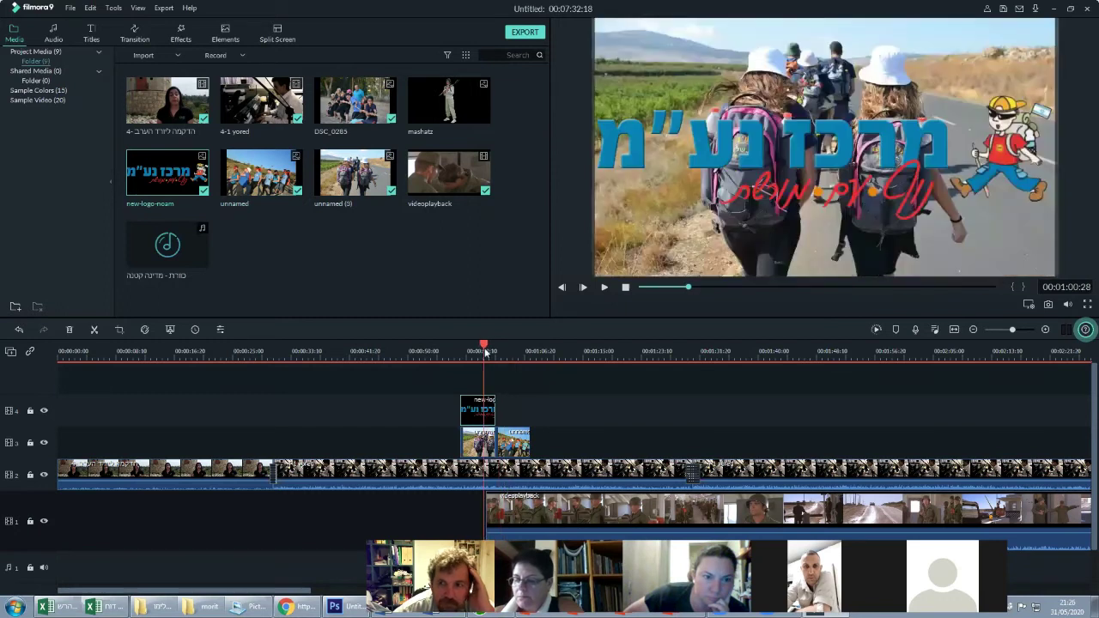
{"action": "left_click", "coordinate": [775, 174]}
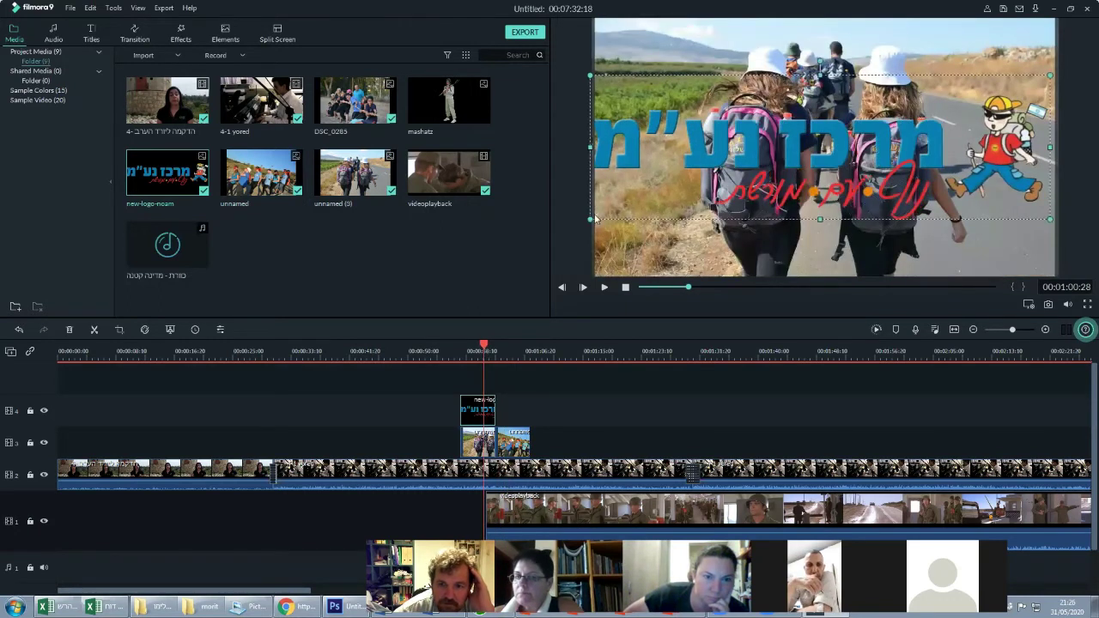
{"action": "left_click_drag", "start_coordinate": [590, 220], "coordinate": [976, 28]}
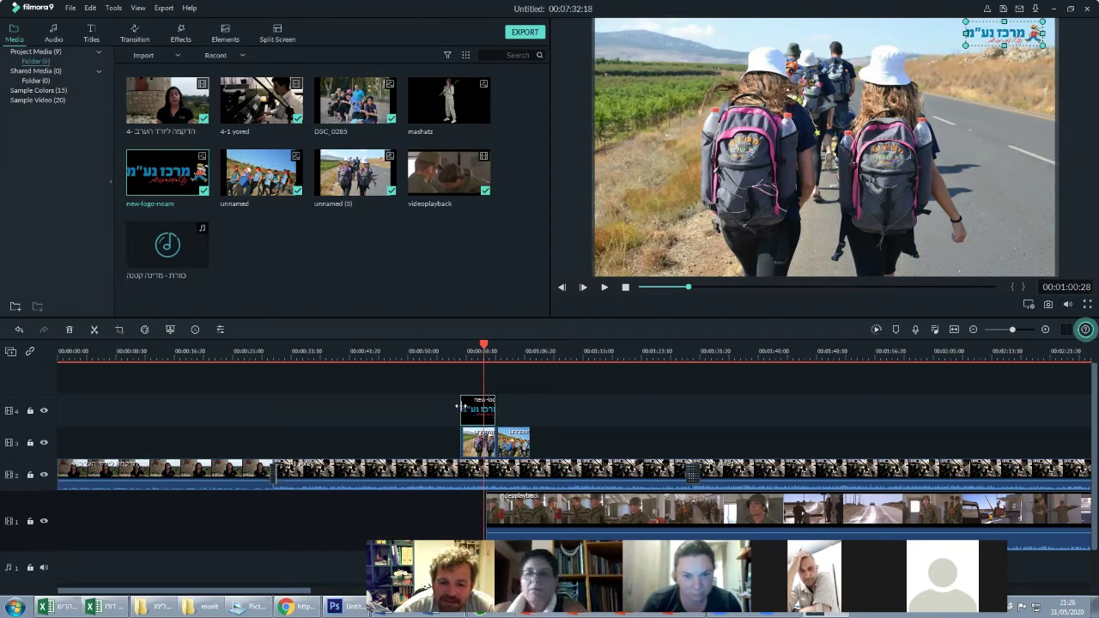
Extend the logo clip on video track 4 so it runs from the start of the timeline to about 00:02:17
{"action": "left_click_drag", "start_coordinate": [460, 406], "coordinate": [50, 416]}
{"action": "left_click_drag", "start_coordinate": [554, 408], "coordinate": [136, 405]}
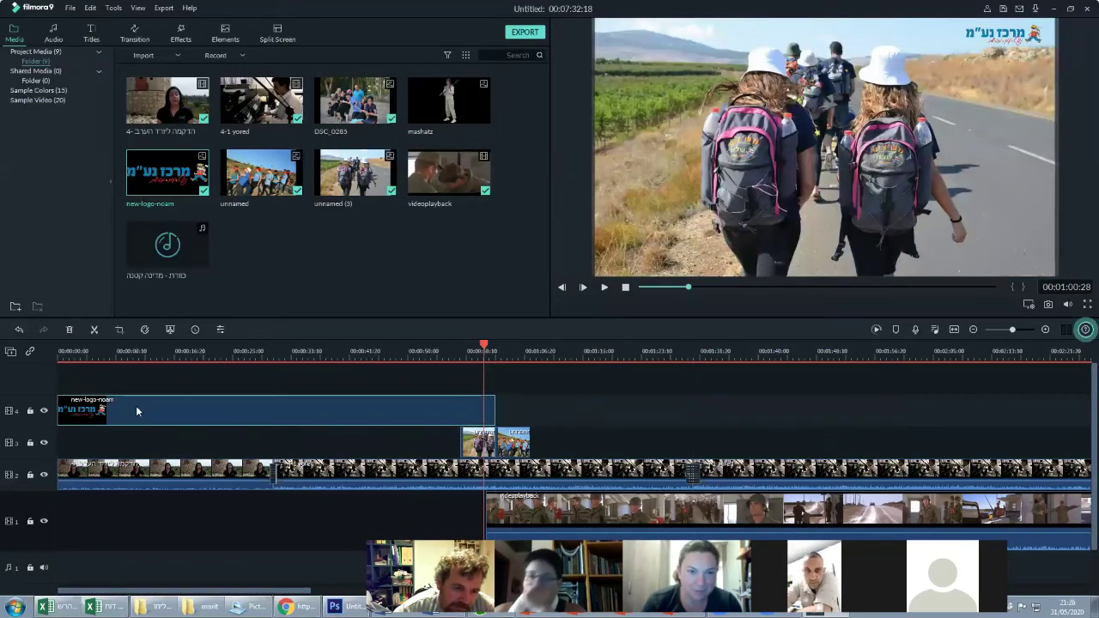
{"action": "left_click_drag", "start_coordinate": [496, 412], "coordinate": [948, 400]}
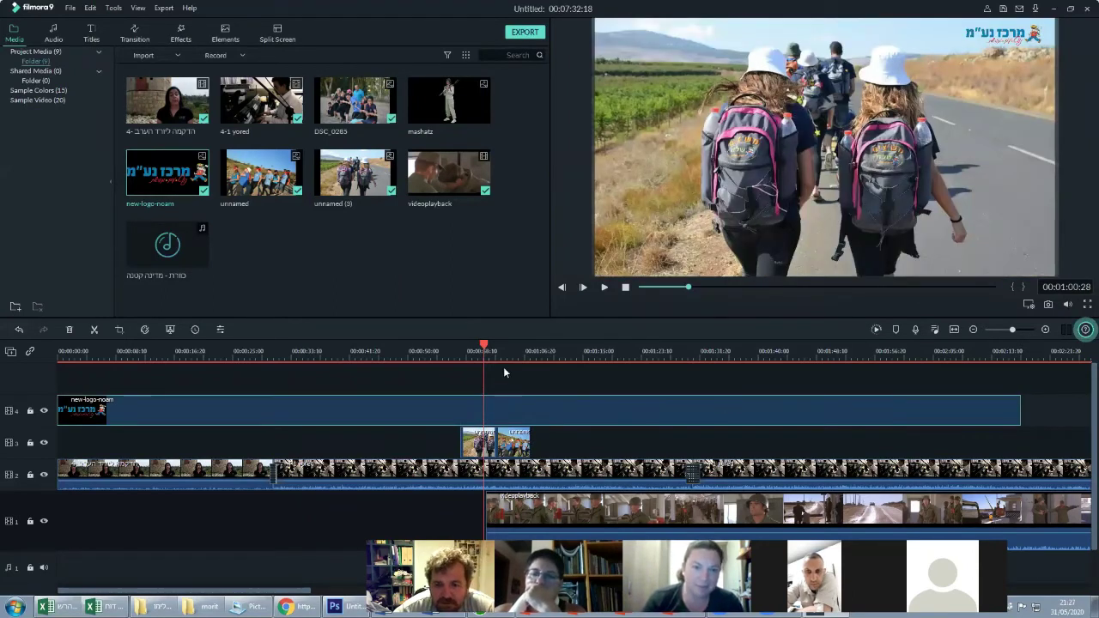
{"action": "left_click_drag", "start_coordinate": [486, 348], "coordinate": [504, 398]}
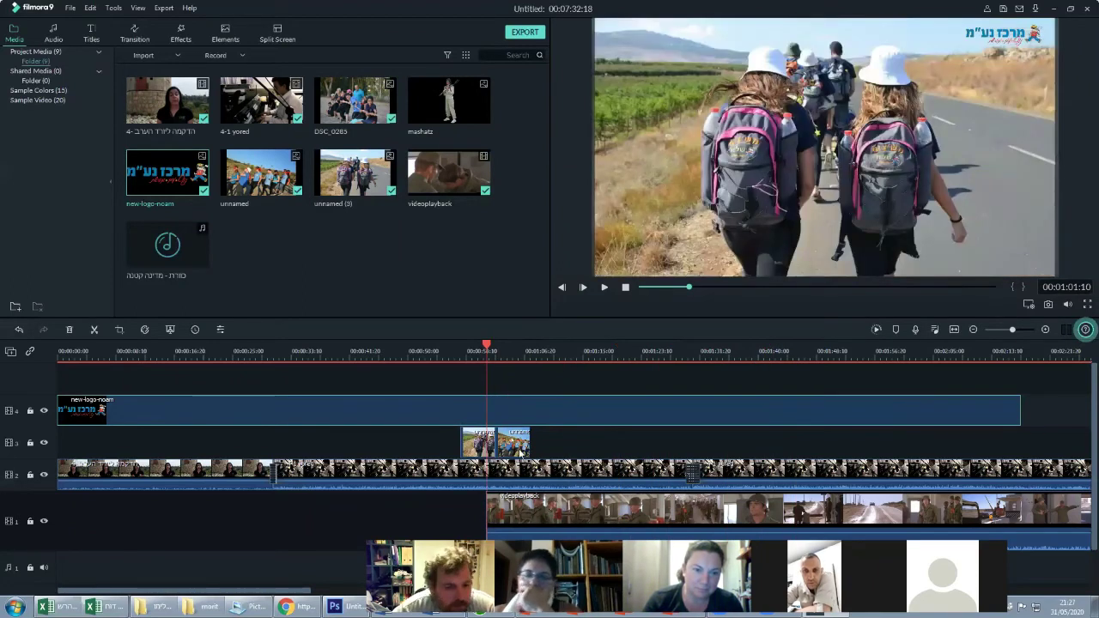
Set the duration of the blindfolded group image on video track 3 to 10 seconds
{"action": "right_click", "coordinate": [521, 453]}
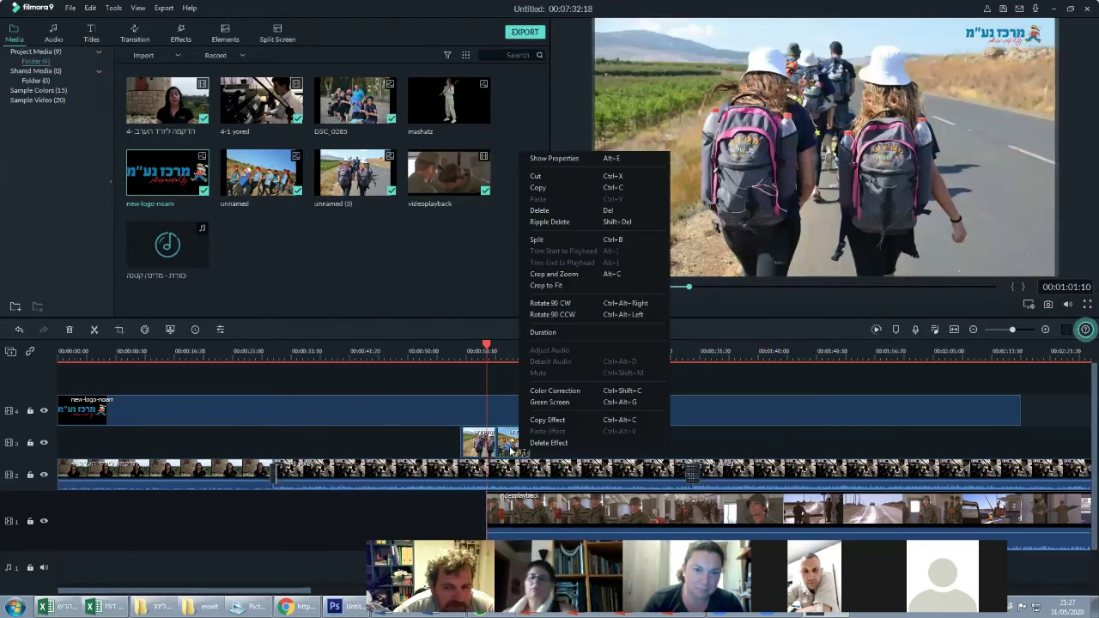
{"action": "left_click", "coordinate": [547, 334]}
{"action": "left_click", "coordinate": [557, 259]}
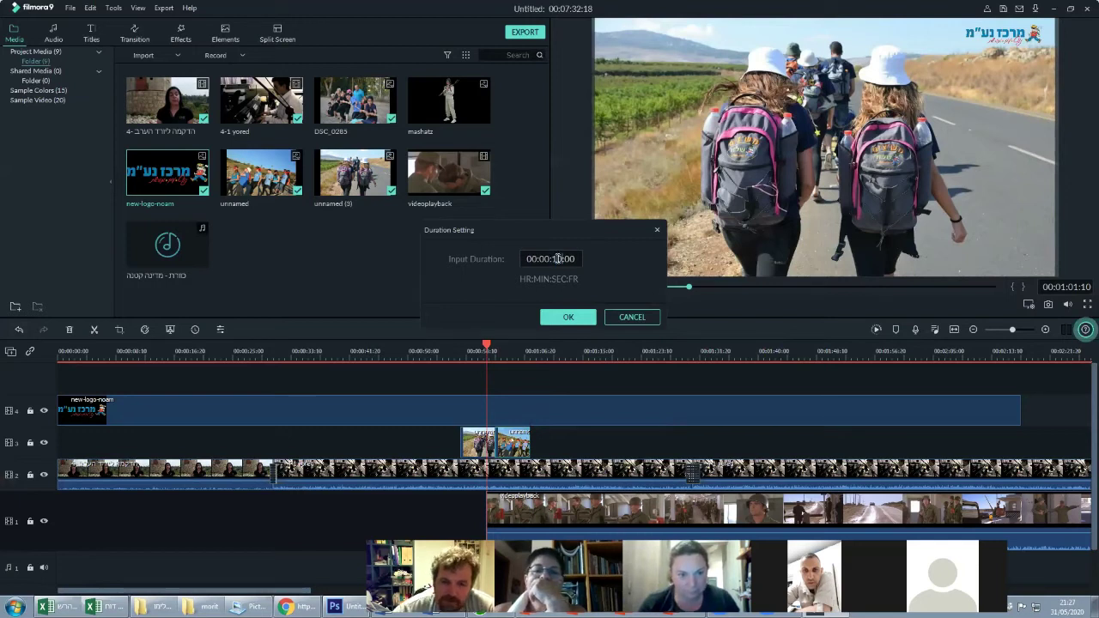
{"action": "left_click", "coordinate": [575, 315]}
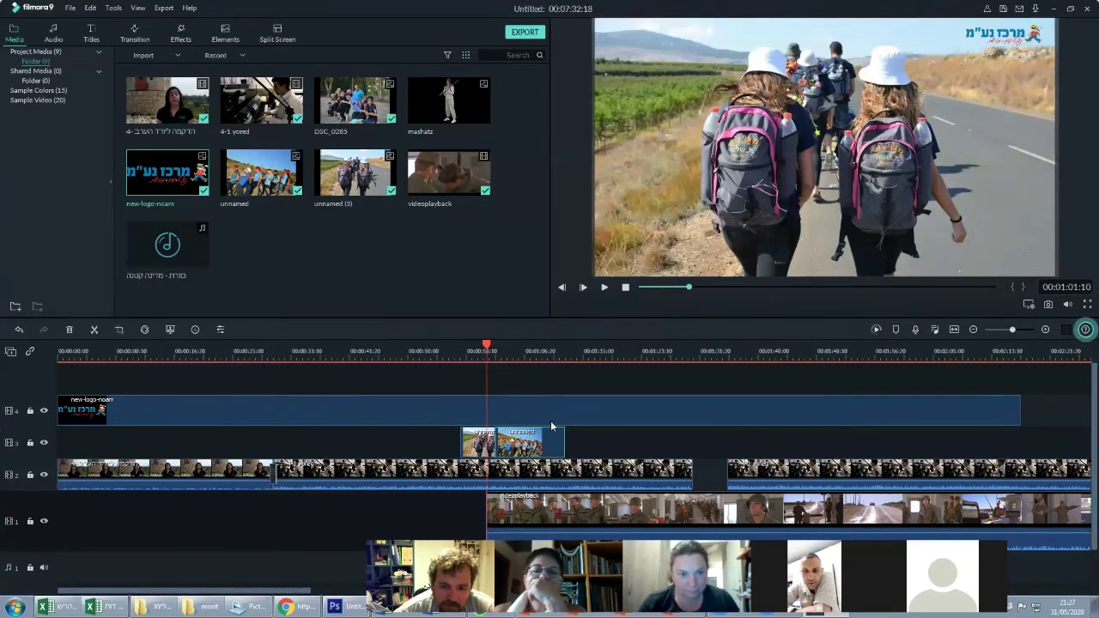
Set the duration of the blindfolded group image on video track 3 to 3 seconds and deselect it
{"action": "right_click", "coordinate": [523, 446]}
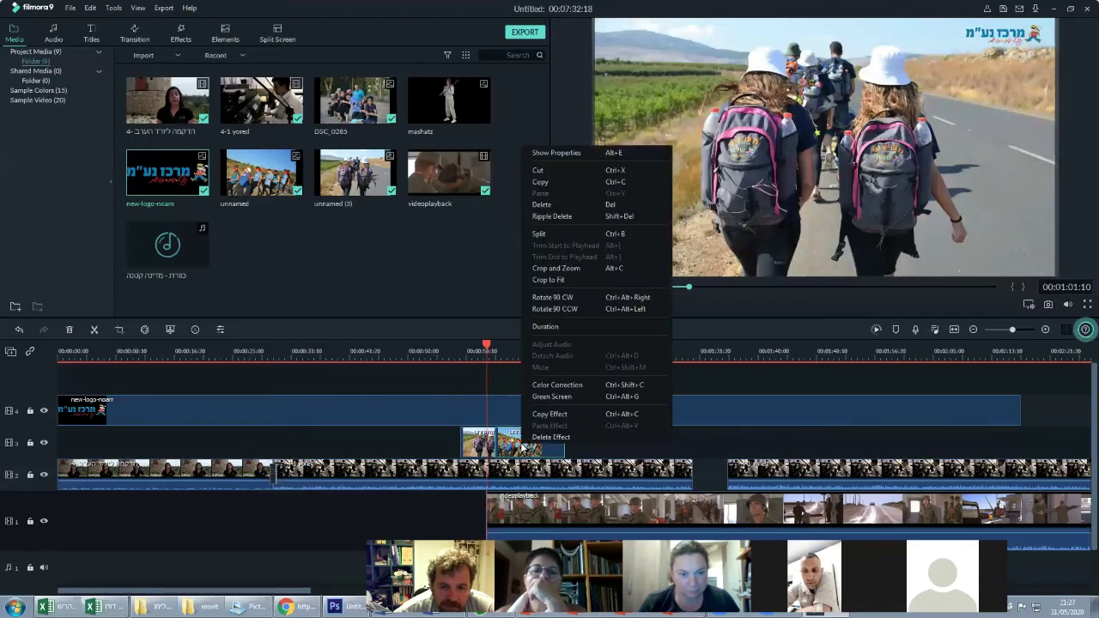
{"action": "left_click", "coordinate": [545, 328]}
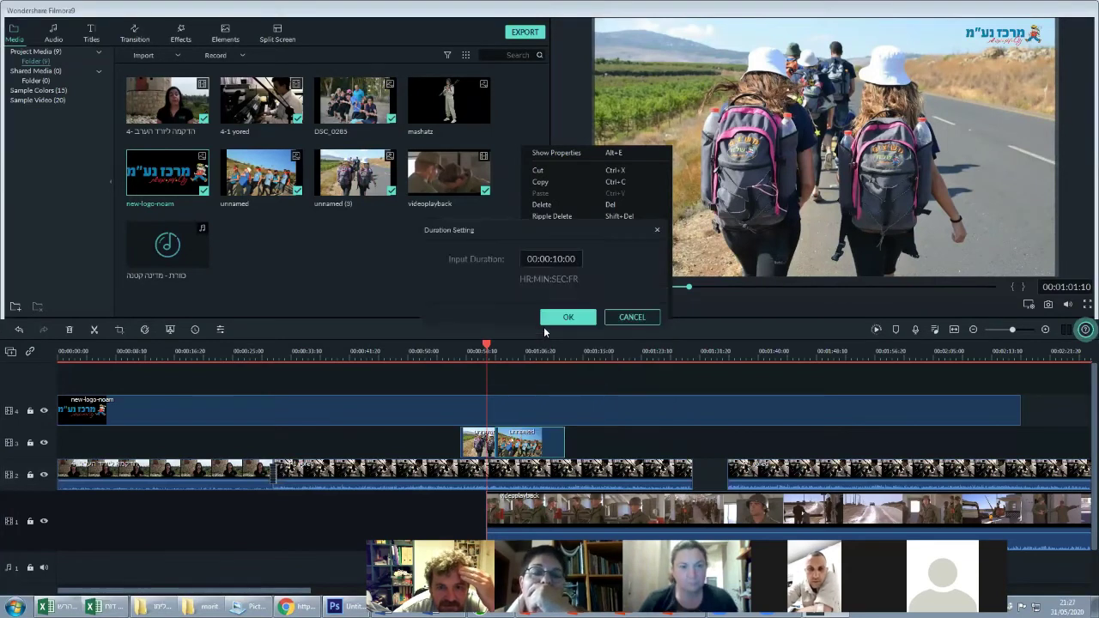
{"action": "left_click", "coordinate": [558, 258]}
{"action": "left_click", "coordinate": [558, 259]}
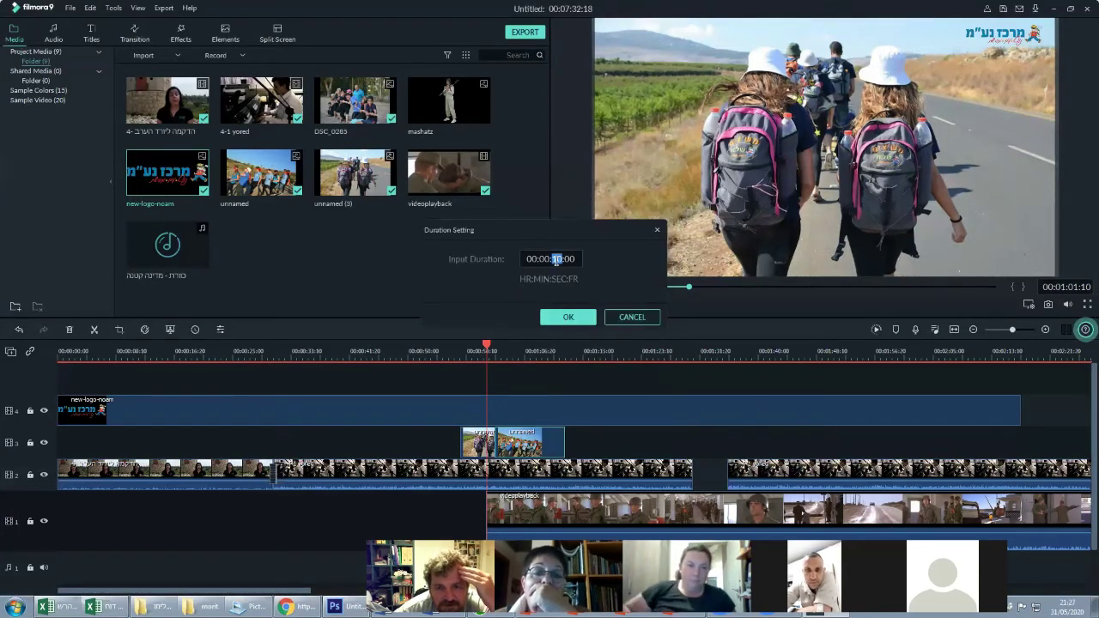
{"action": "double_click", "coordinate": [557, 260]}
{"action": "type", "text": "05"}
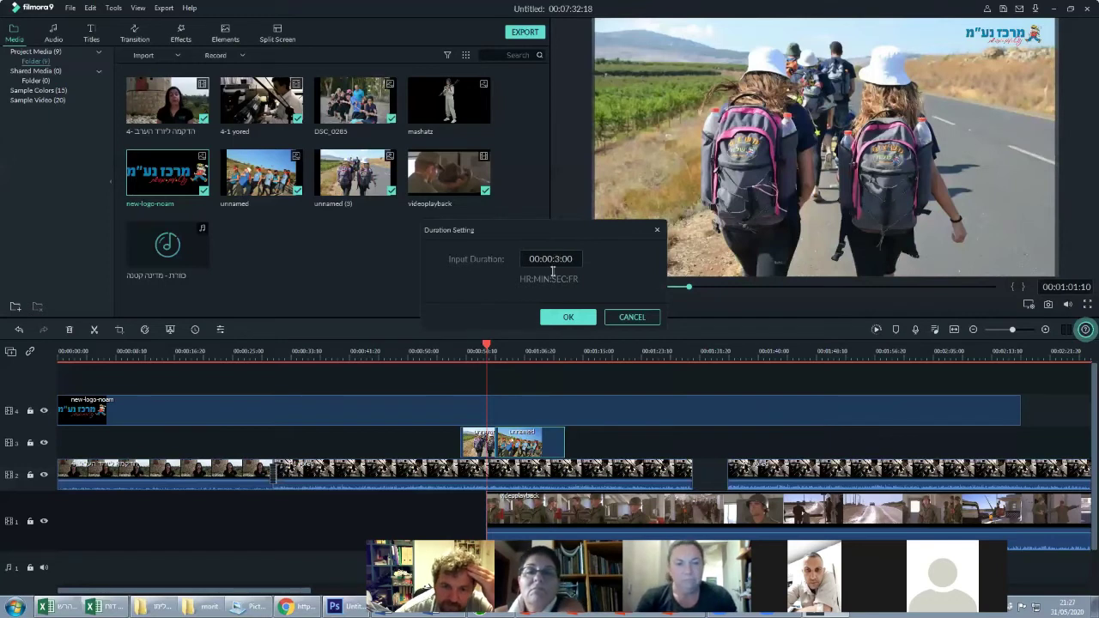
{"action": "left_click", "coordinate": [567, 316]}
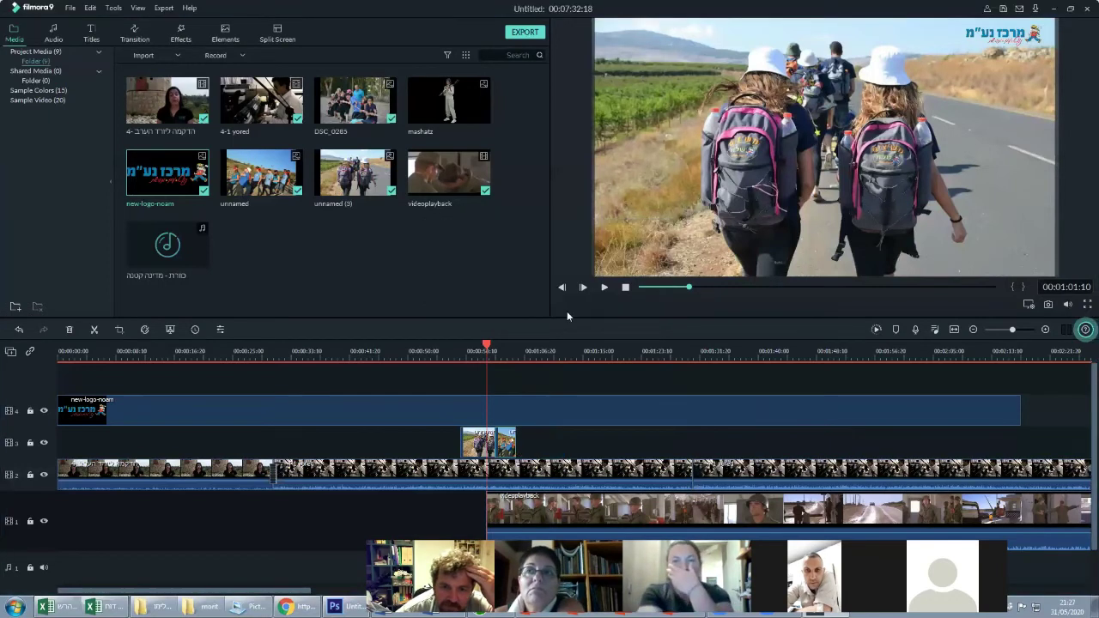
{"action": "left_click", "coordinate": [526, 440]}
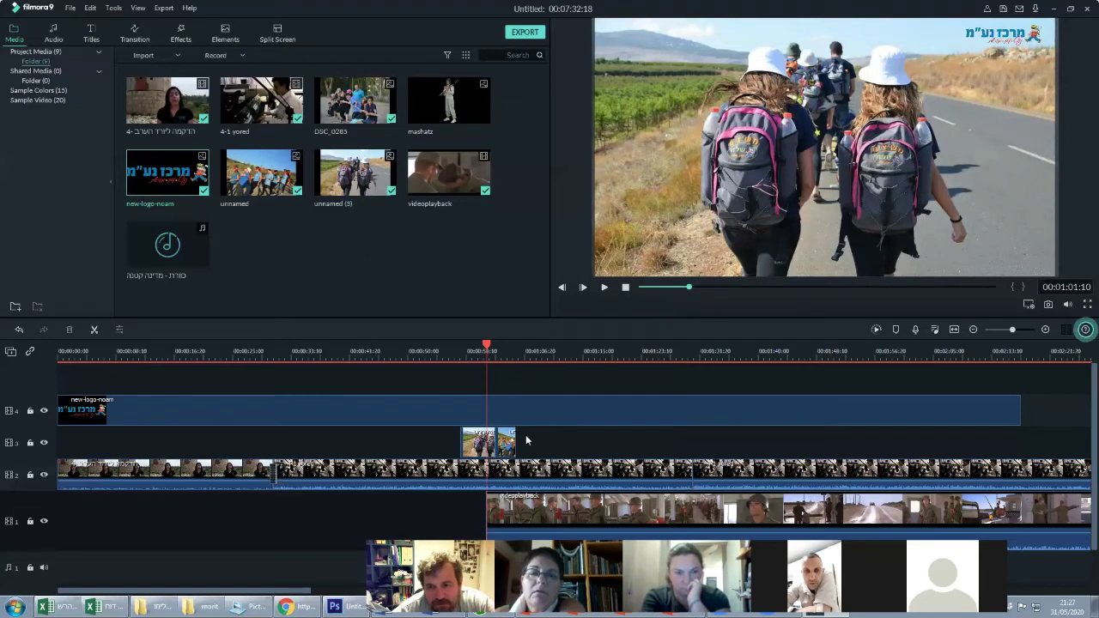
Set the duration of the hikers image on video track 3 to 3 seconds
{"action": "left_click", "coordinate": [511, 441]}
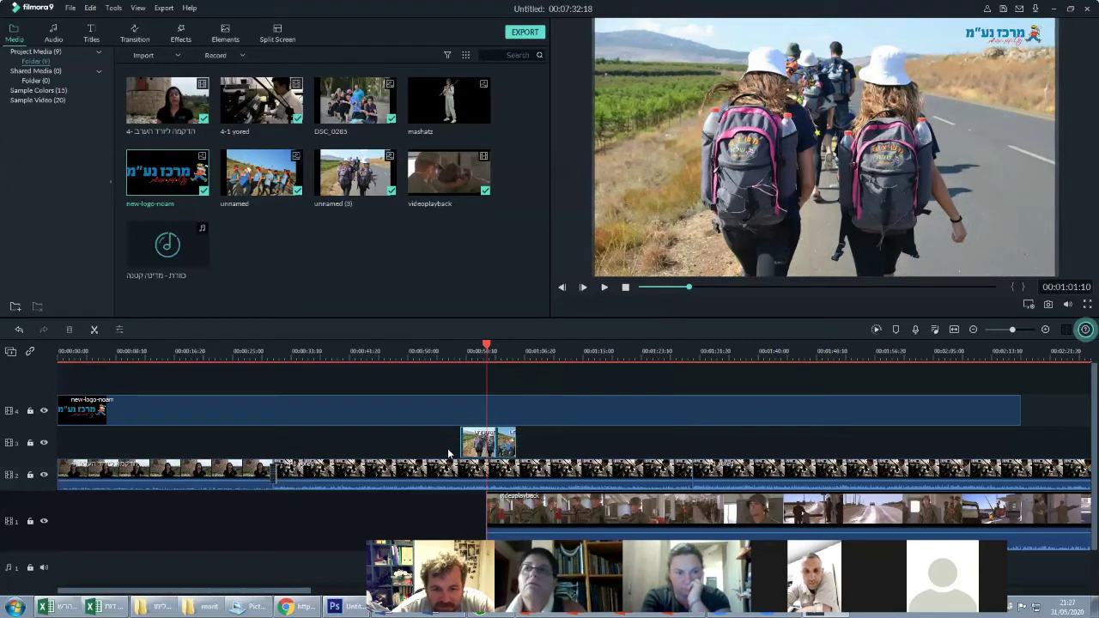
{"action": "left_click", "coordinate": [480, 443]}
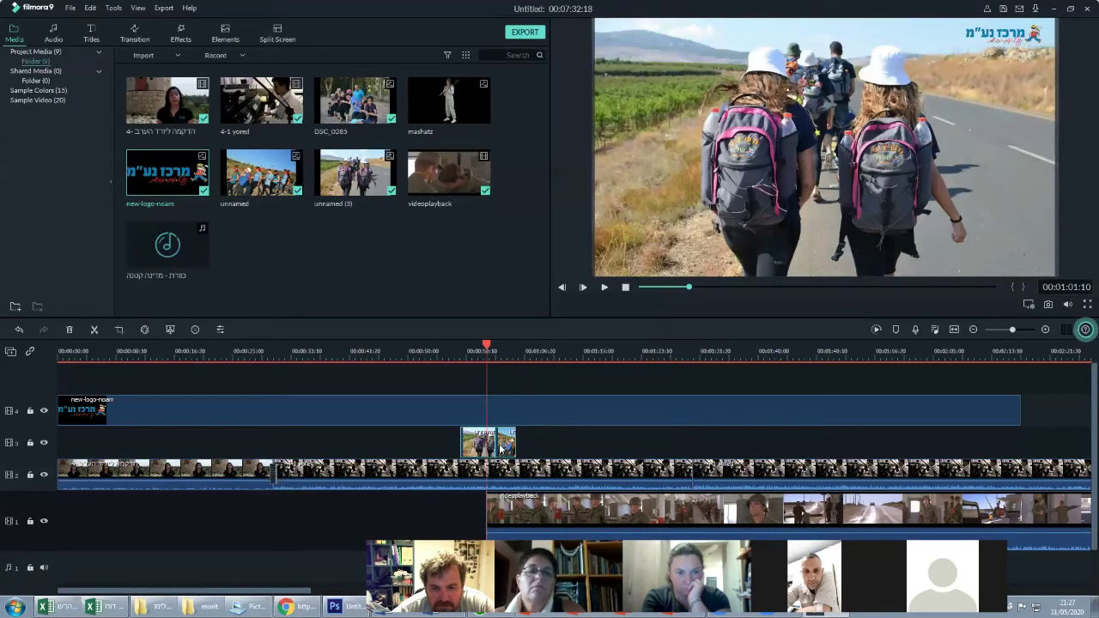
{"action": "right_click", "coordinate": [478, 446]}
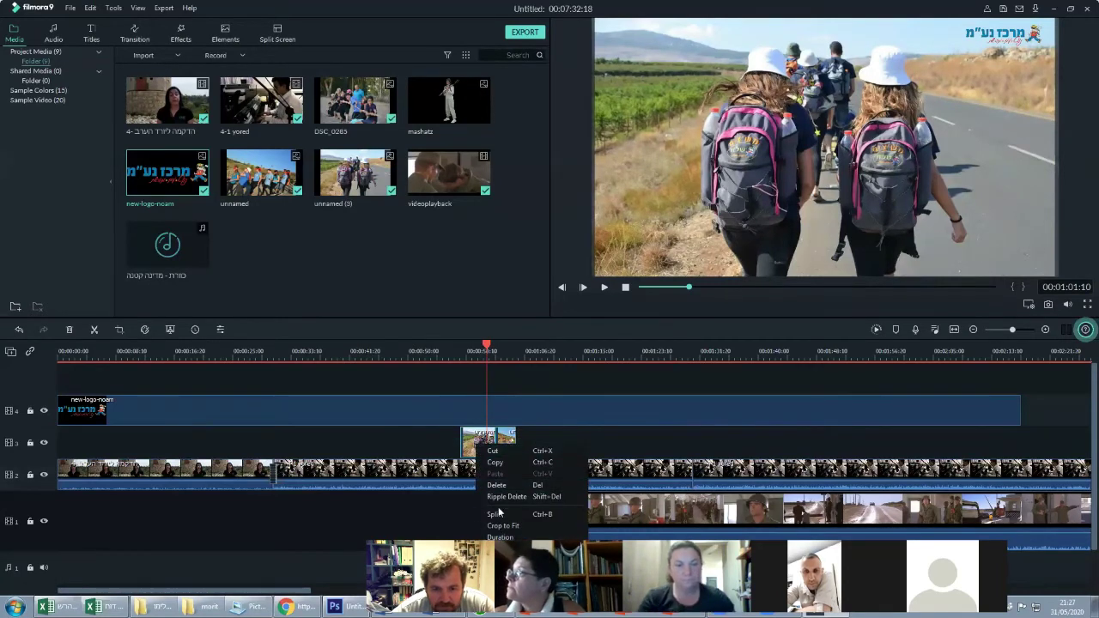
{"action": "left_click", "coordinate": [499, 536]}
{"action": "left_click", "coordinate": [557, 258]}
{"action": "left_click", "coordinate": [556, 258]}
{"action": "double_click", "coordinate": [557, 258]}
{"action": "left_click", "coordinate": [557, 259]}
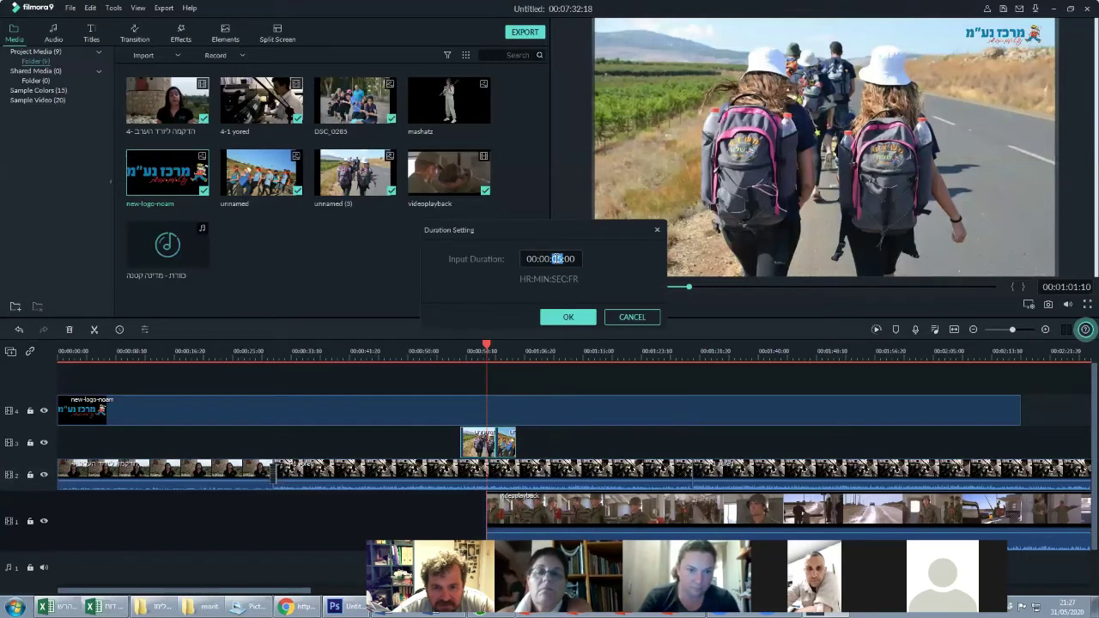
{"action": "key", "text": "BackSpace"}
{"action": "type", "text": "3"}
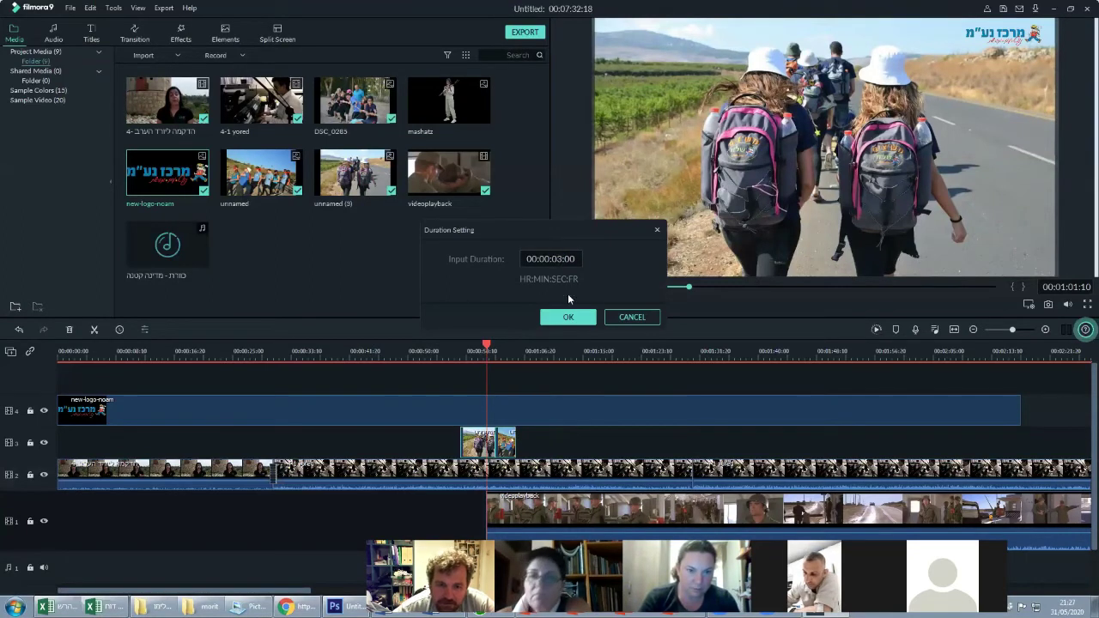
{"action": "left_click", "coordinate": [567, 316]}
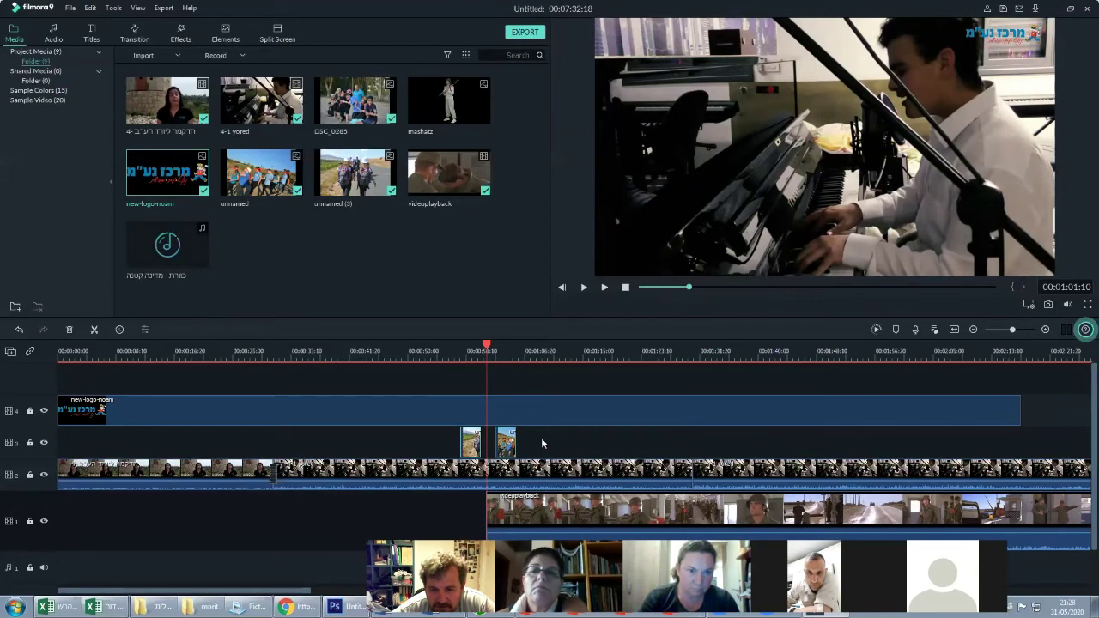
Spread the two images on video track 3 apart, shifting the hikers slightly earlier and the blindfolded group slightly later
{"action": "mouse_move", "coordinate": [505, 443]}
{"action": "left_mouse_down"}
{"action": "mouse_move", "coordinate": [492, 444]}
{"action": "mouse_move", "coordinate": [521, 449]}
{"action": "left_mouse_up"}
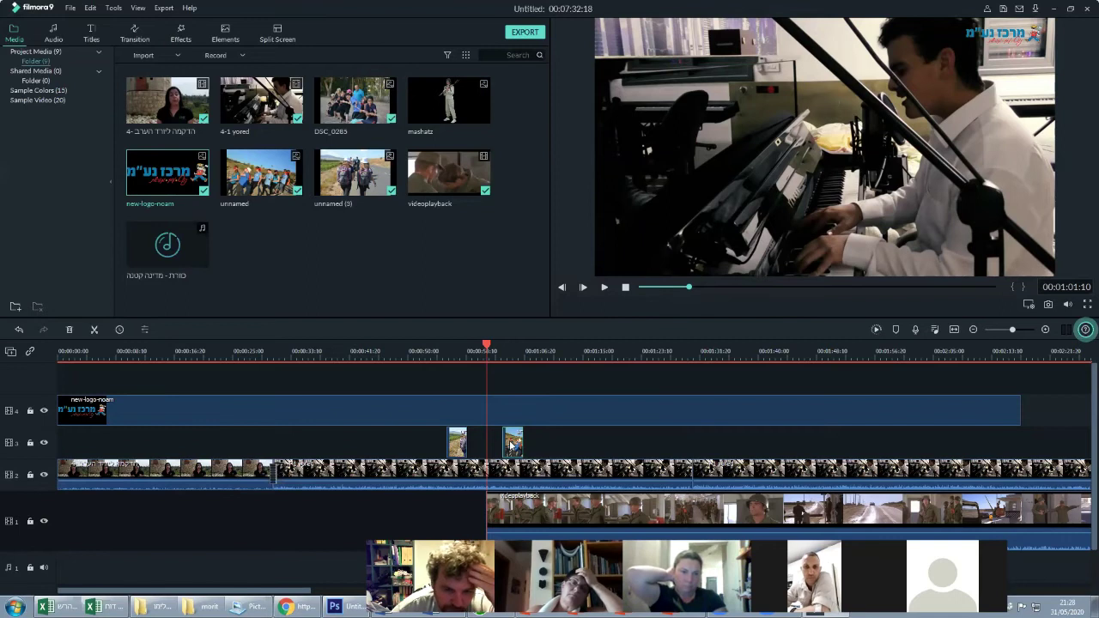
{"action": "scroll", "coordinate": [526, 462], "scroll_direction": "down", "scroll_amount": 1}
{"action": "left_click", "coordinate": [526, 462]}
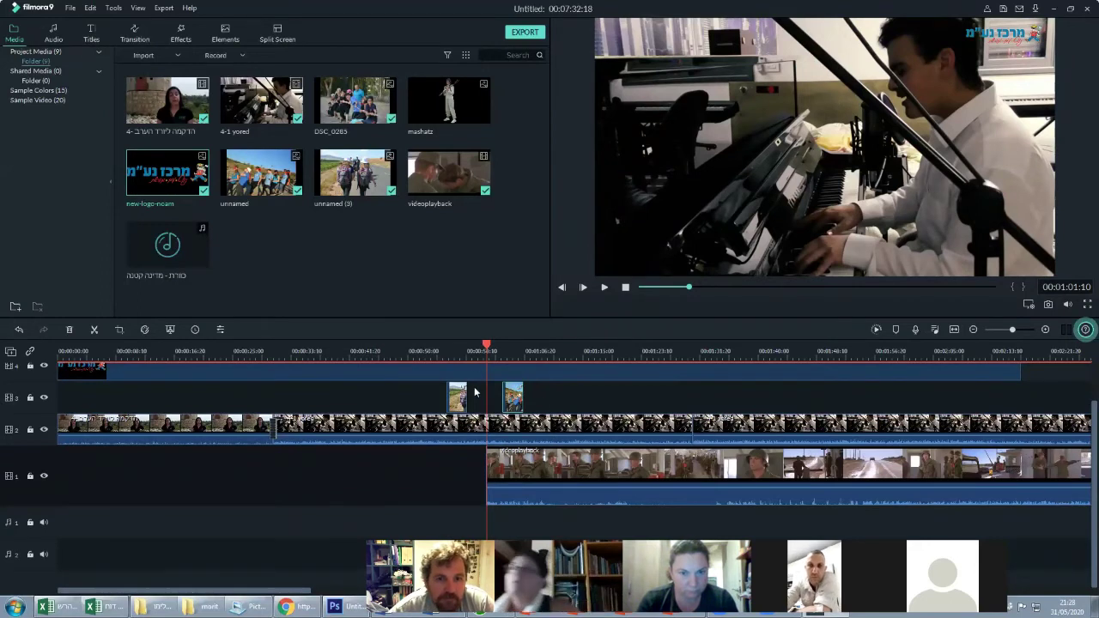
Place the imported music file on audio track 1, starting at the beginning of the timeline
{"action": "left_click", "coordinate": [373, 278]}
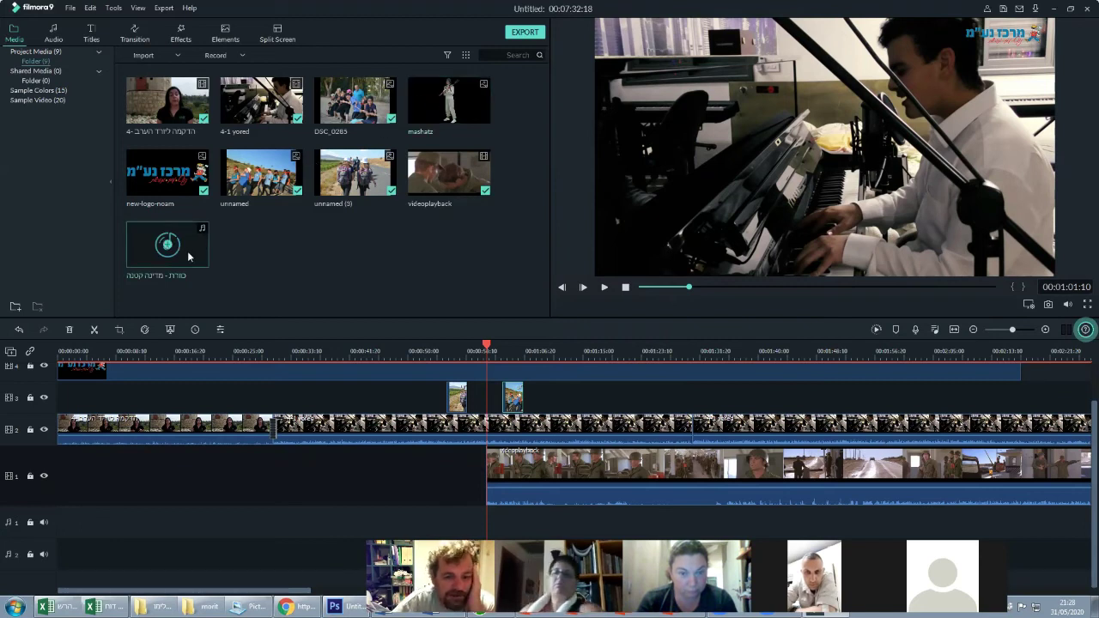
{"action": "left_click_drag", "start_coordinate": [189, 256], "coordinate": [65, 524]}
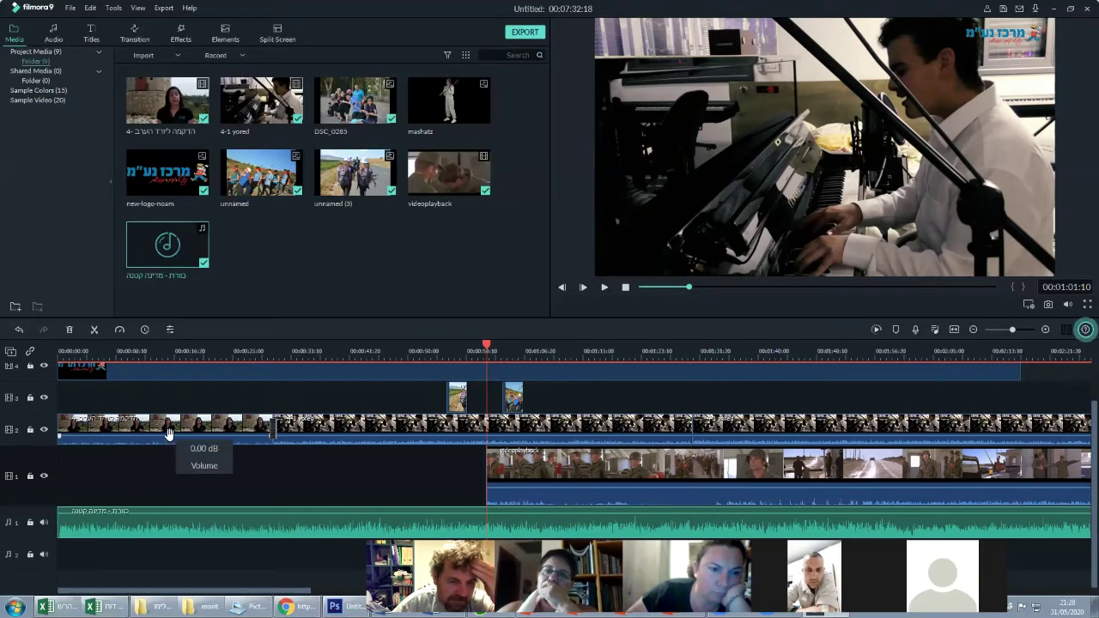
Lower the volume of the woman's introduction clip all the way down and play part of it from about 00:00:13
{"action": "left_click_drag", "start_coordinate": [170, 436], "coordinate": [170, 460]}
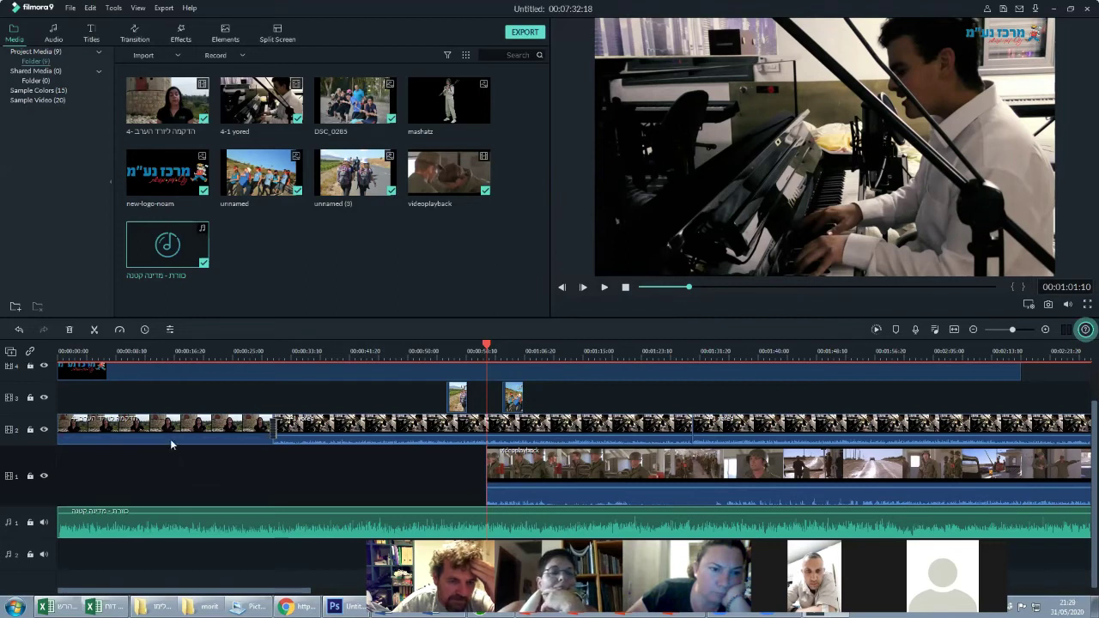
{"action": "left_click", "coordinate": [150, 351]}
{"action": "key", "text": "space"}
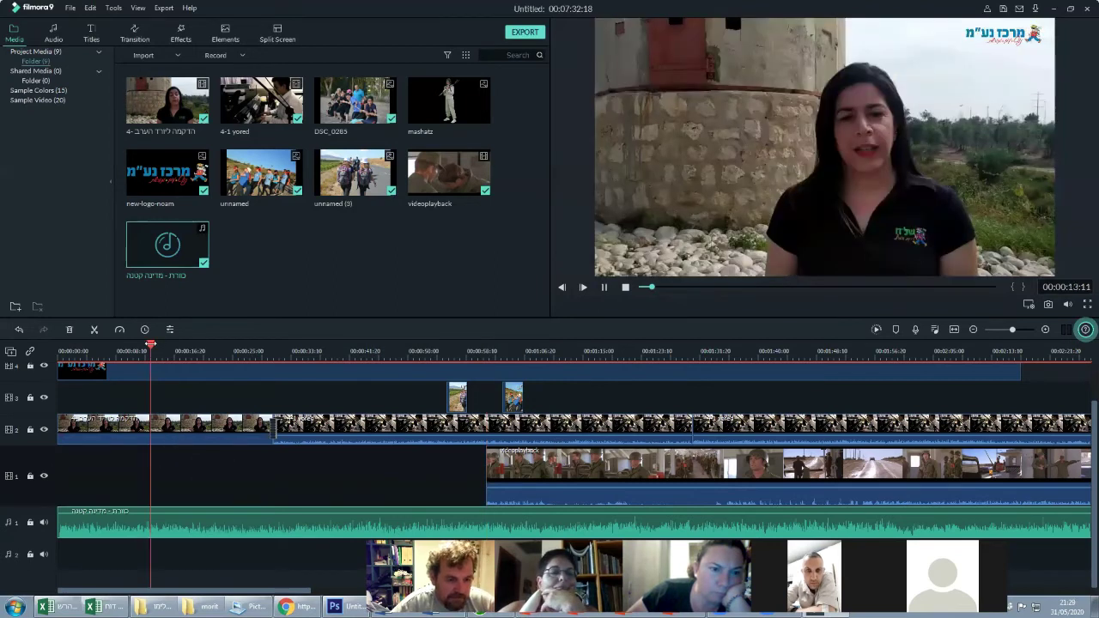
{"action": "key", "text": "space"}
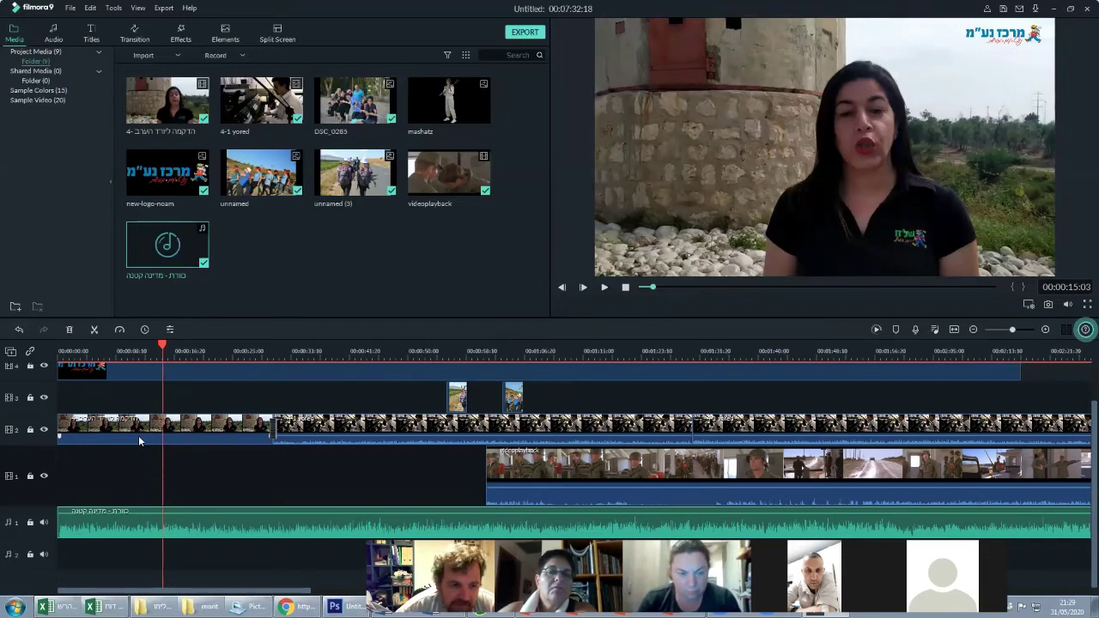
Set the volume of the woman's introduction clip to -9.45 dB
{"action": "mouse_move", "coordinate": [351, 433]}
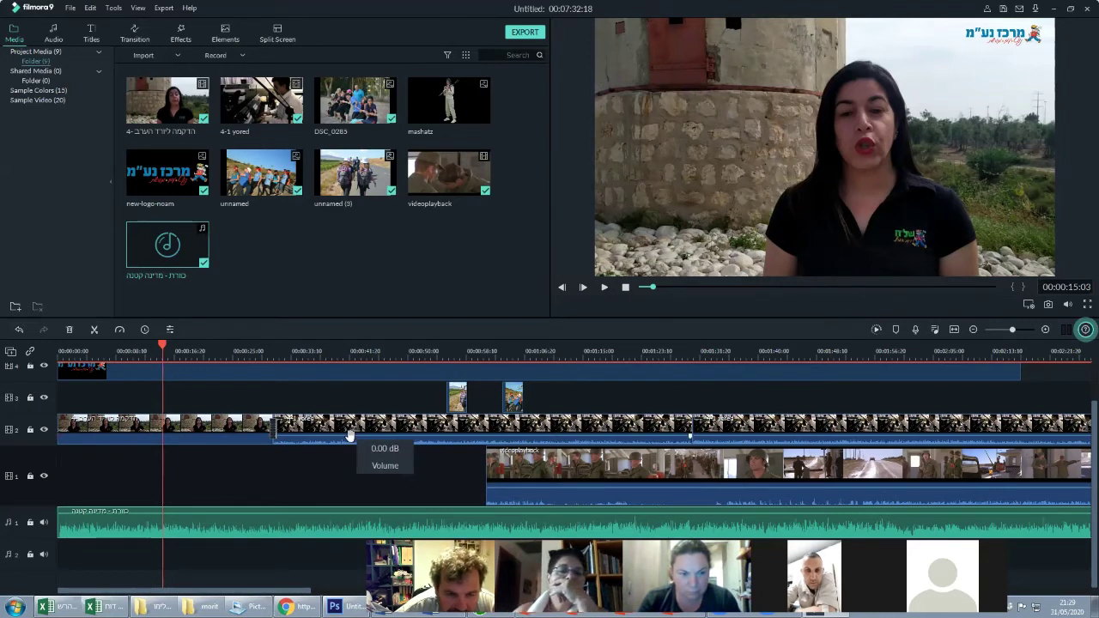
{"action": "right_click", "coordinate": [169, 438]}
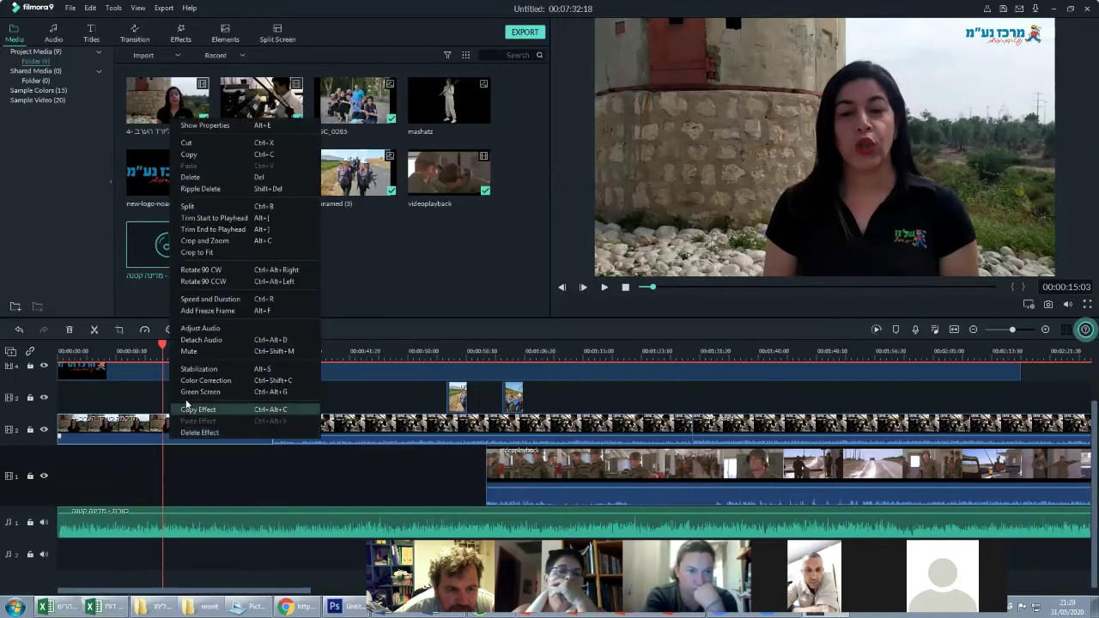
{"action": "left_click", "coordinate": [199, 332]}
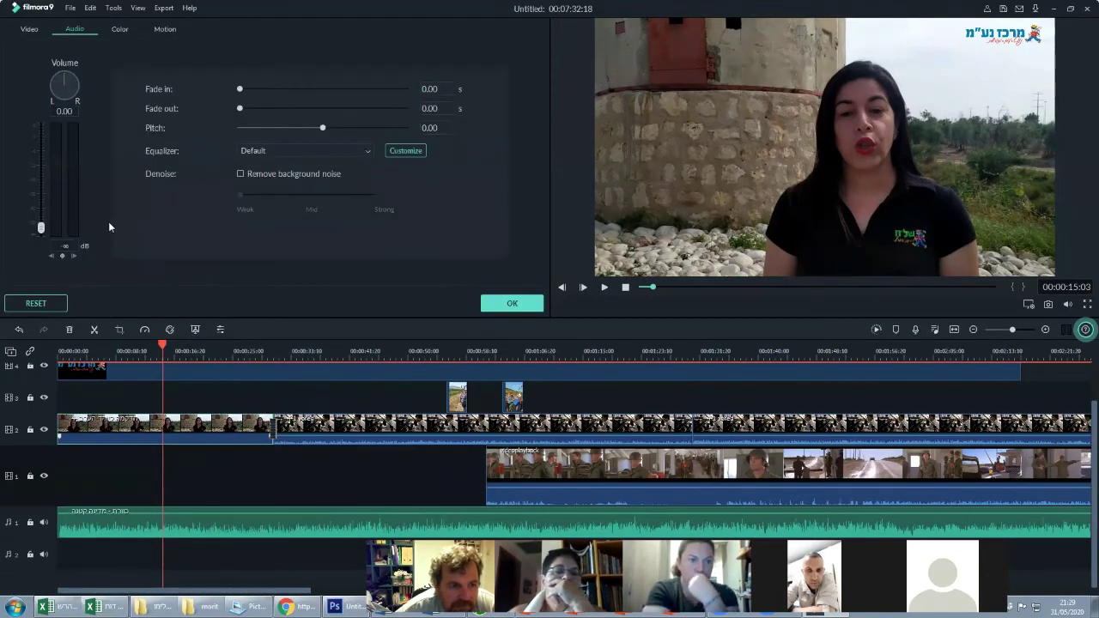
{"action": "left_click_drag", "start_coordinate": [41, 228], "coordinate": [42, 161]}
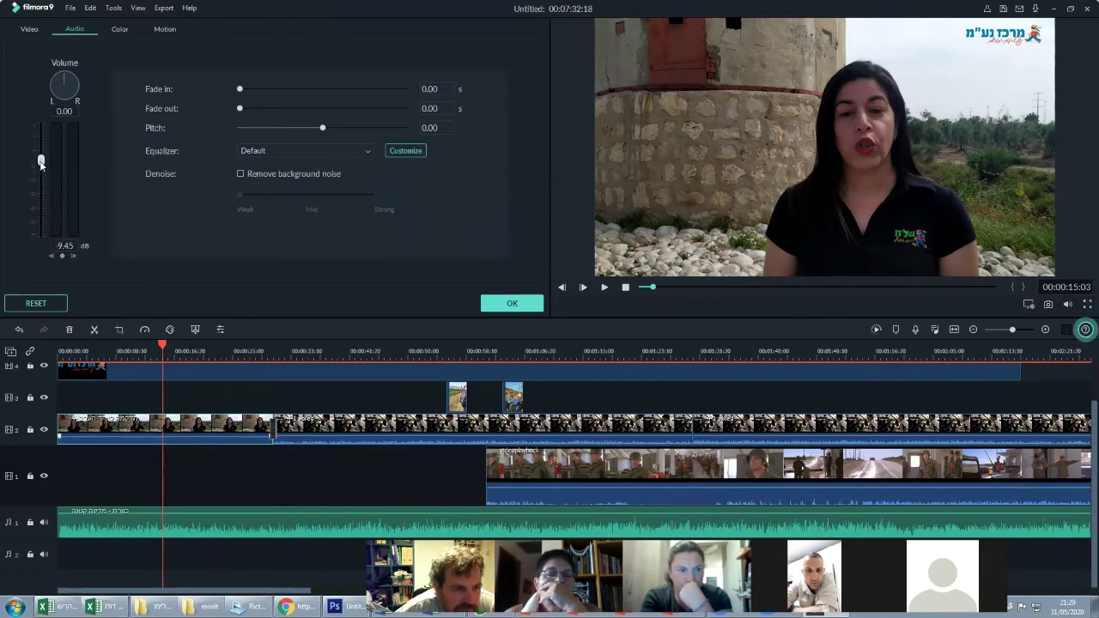
Set the music clip's volume to -22.41 dB, with a 12.93 s fade-in and an 11 s fade-out
{"action": "right_click", "coordinate": [139, 518]}
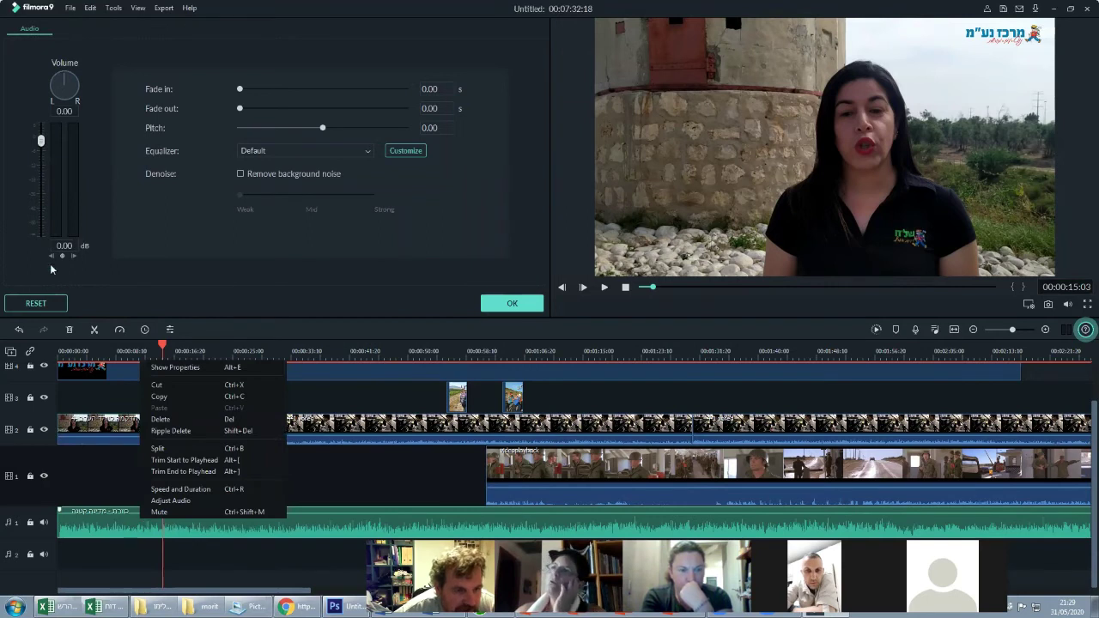
{"action": "left_click", "coordinate": [505, 303]}
{"action": "right_click", "coordinate": [121, 527]}
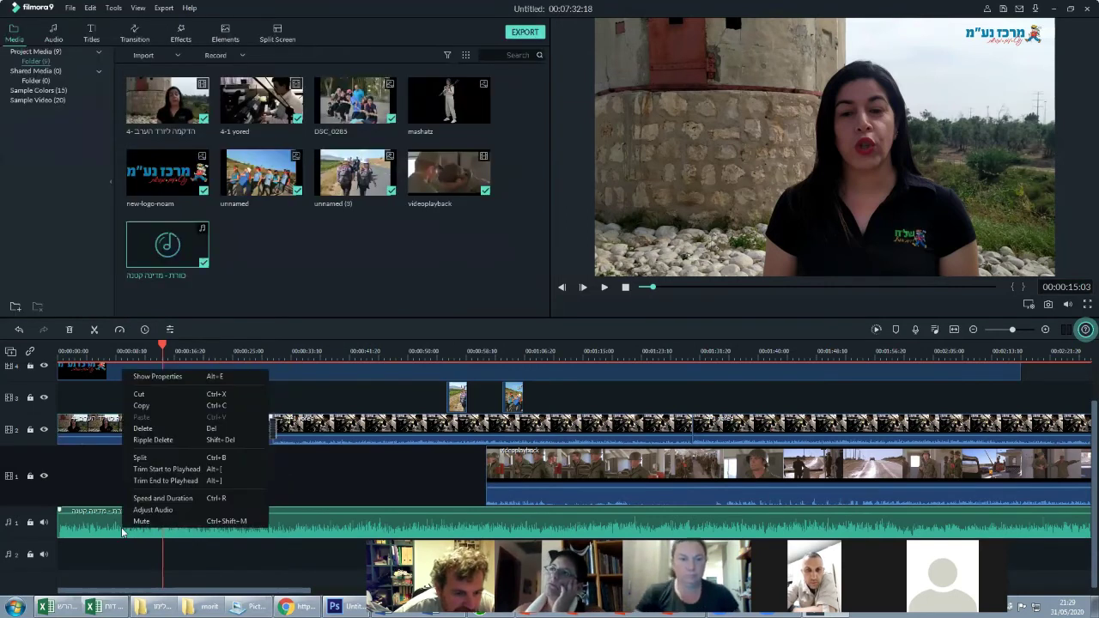
{"action": "left_click", "coordinate": [144, 511]}
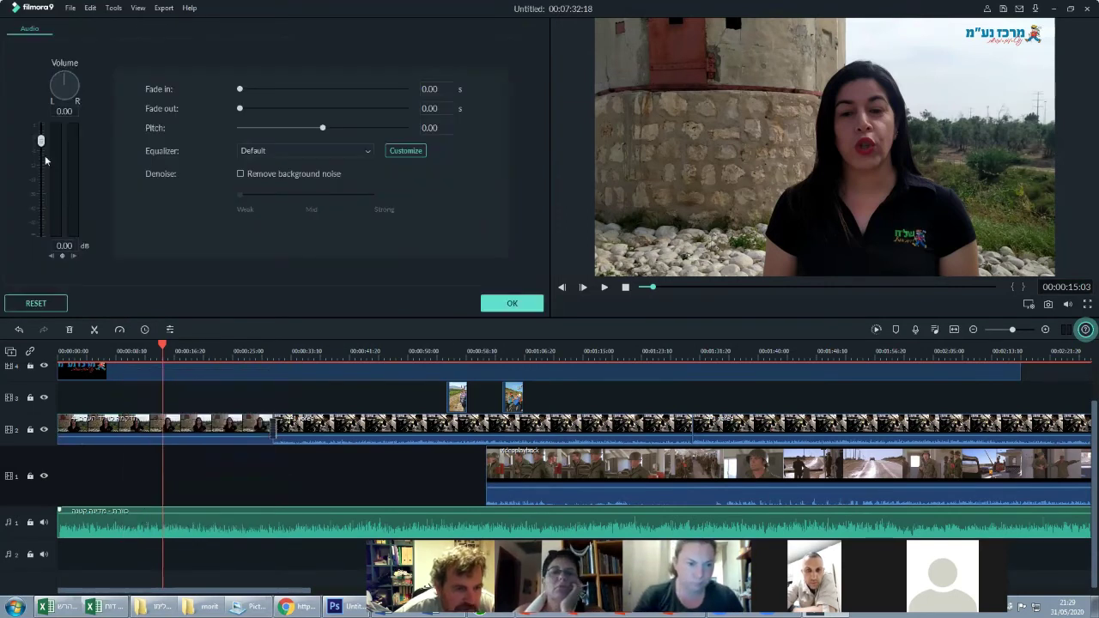
{"action": "left_click_drag", "start_coordinate": [40, 140], "coordinate": [40, 187]}
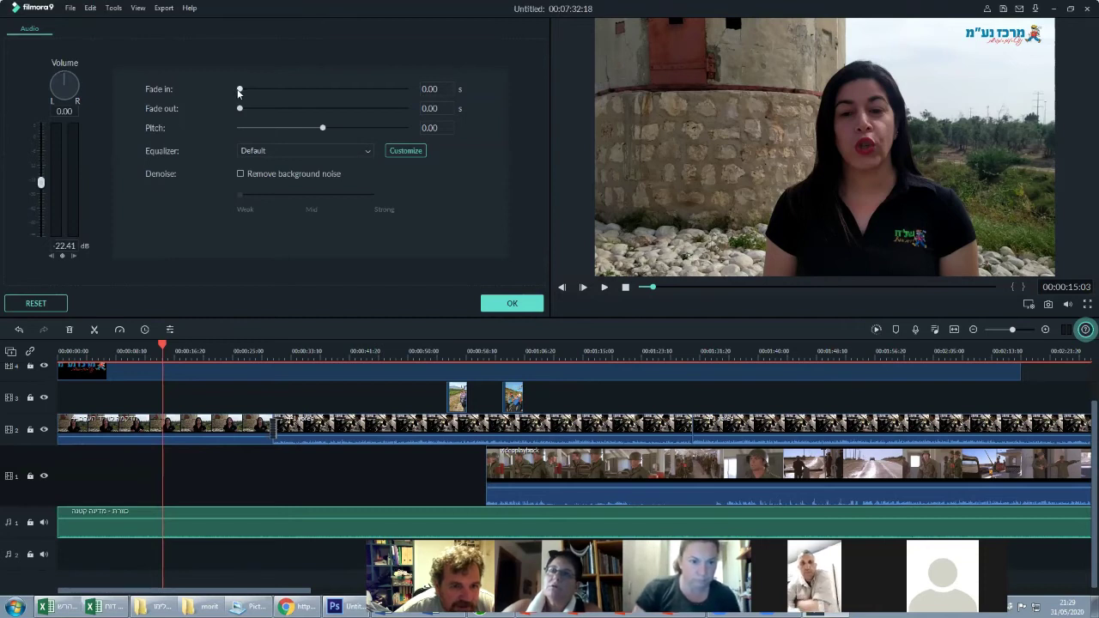
{"action": "left_click_drag", "start_coordinate": [240, 89], "coordinate": [249, 109]}
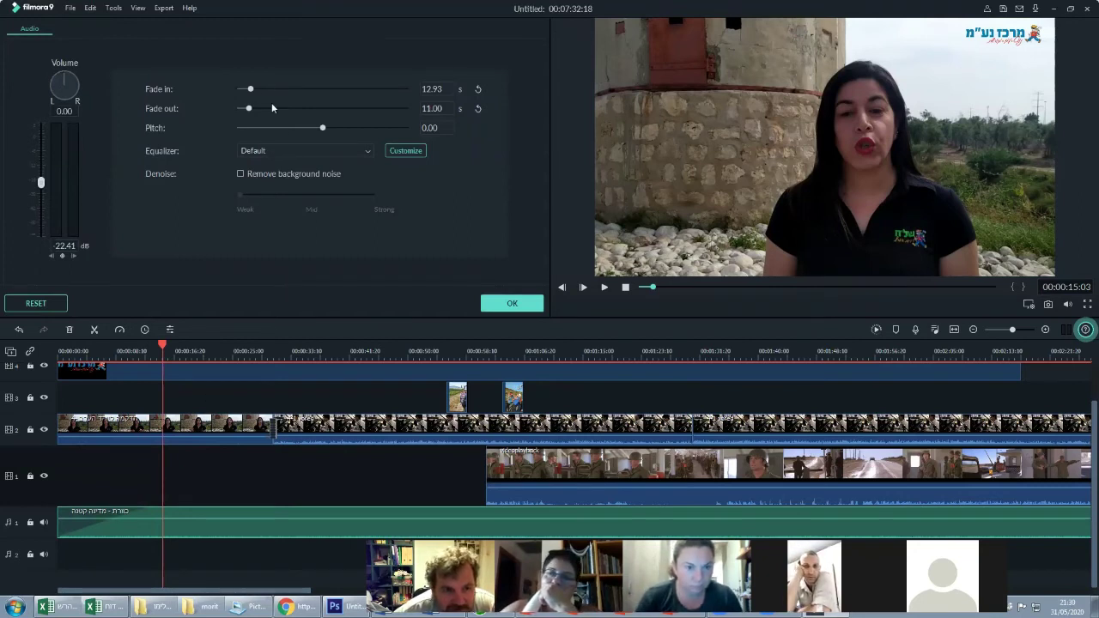
{"action": "left_click", "coordinate": [499, 304]}
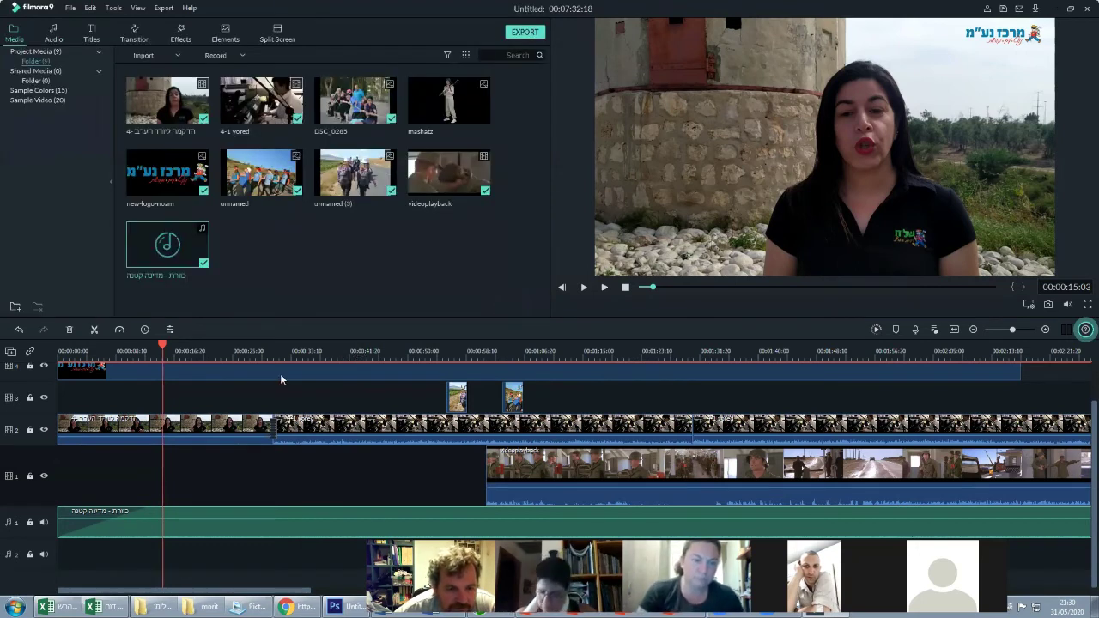
Raise the volume of the woman's introduction clip to 6 dB and play it with the music from about 00:00:15 to 00:00:24
{"action": "left_click", "coordinate": [186, 430]}
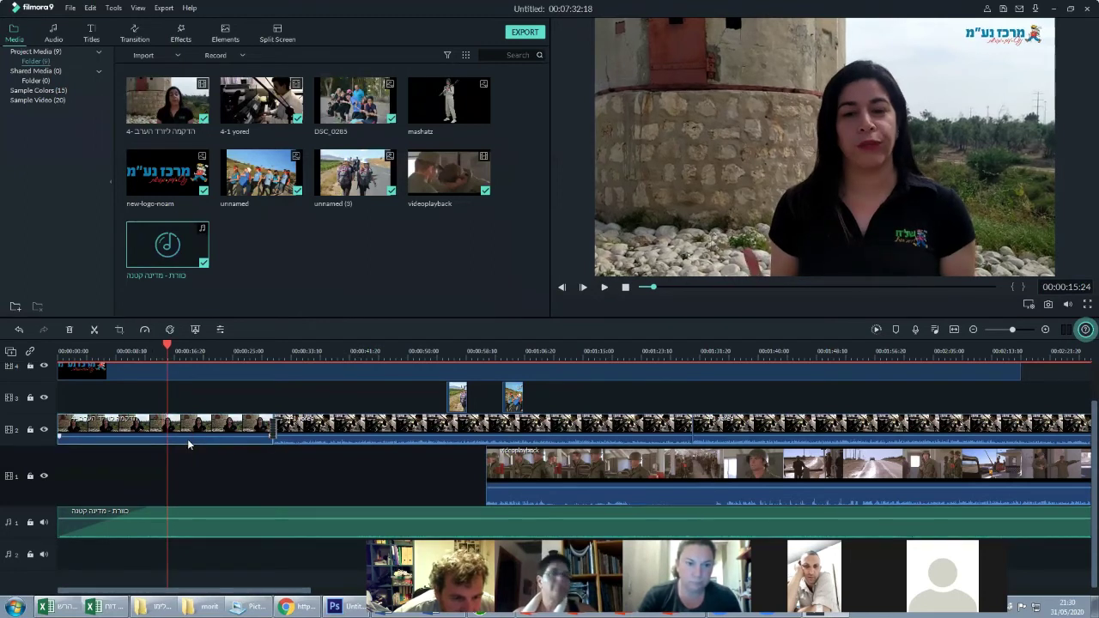
{"action": "key", "text": "space"}
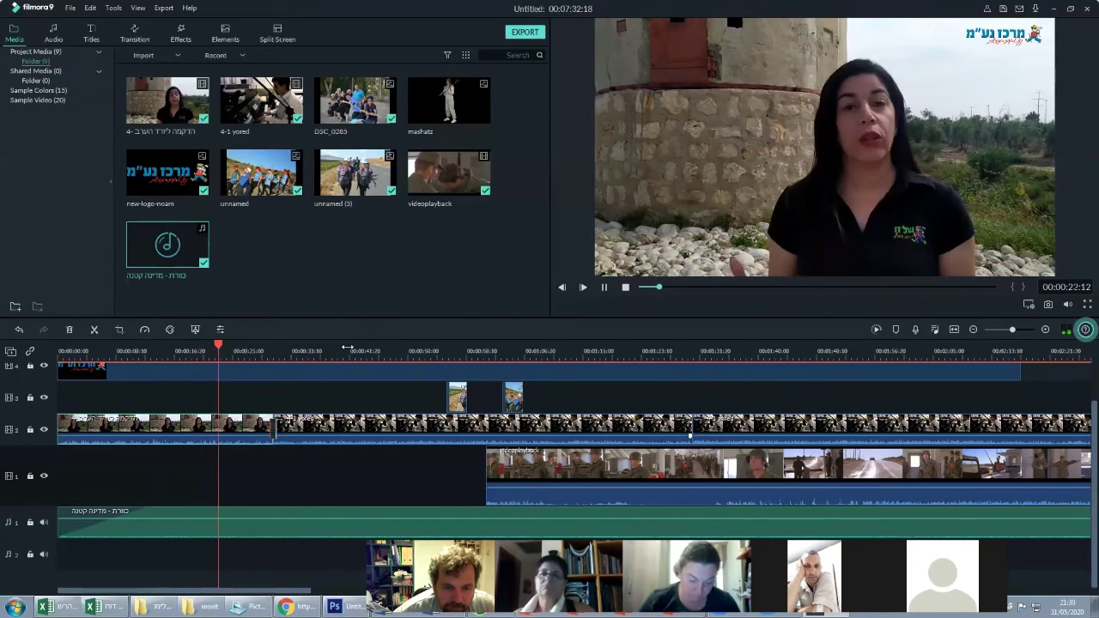
{"action": "key", "text": "space"}
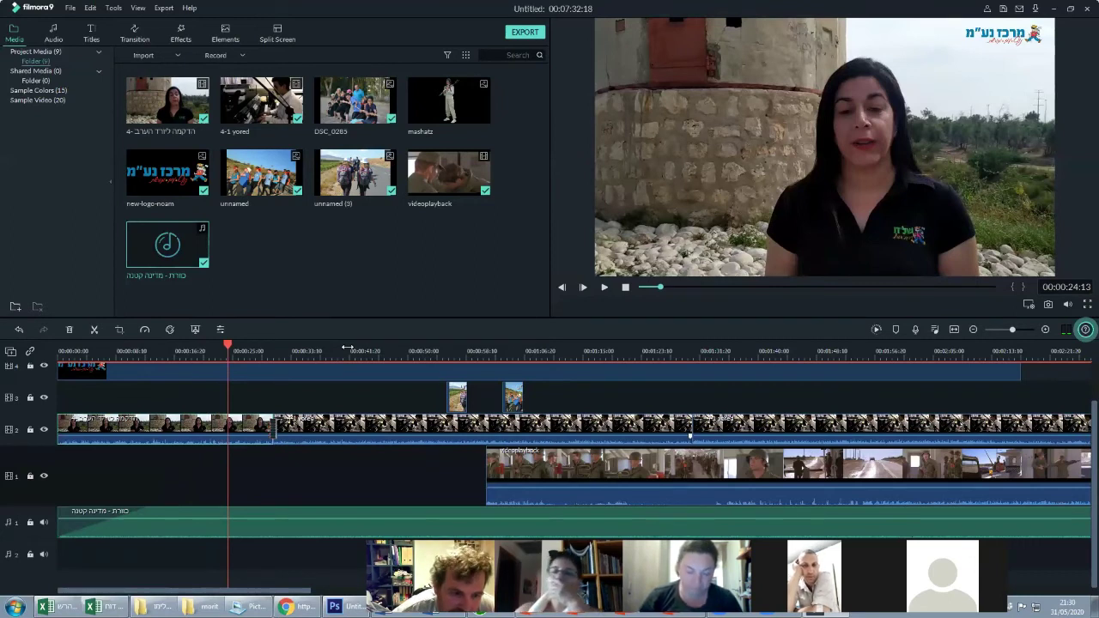
Split the music clip at 00:00:24:13 and give its first part a 2.18 s fade-out
{"action": "left_click", "coordinate": [237, 526]}
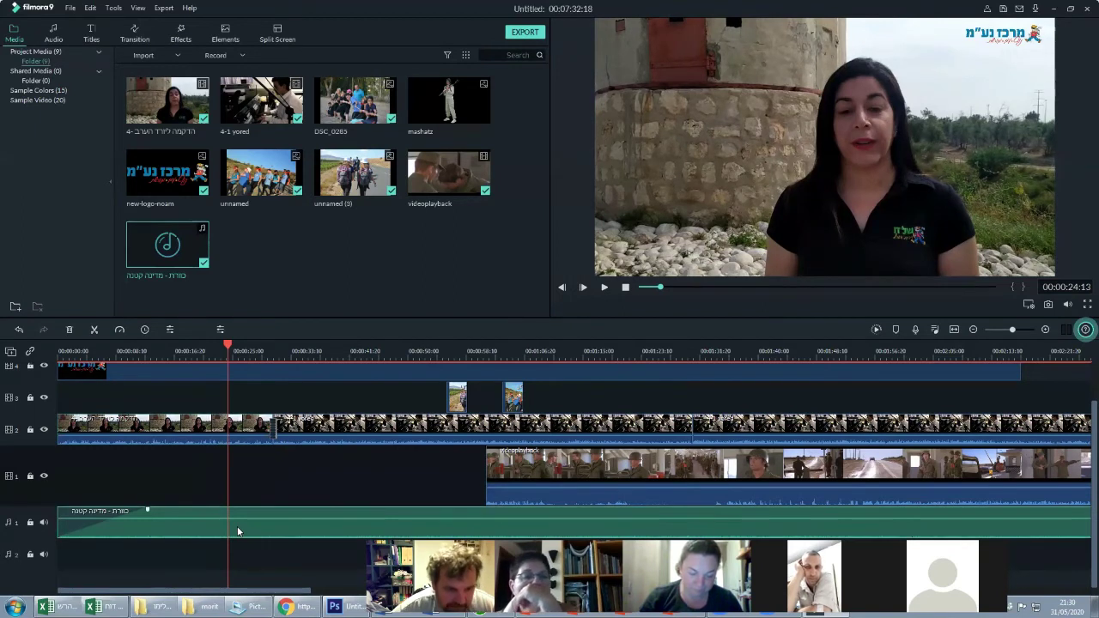
{"action": "left_click", "coordinate": [94, 332]}
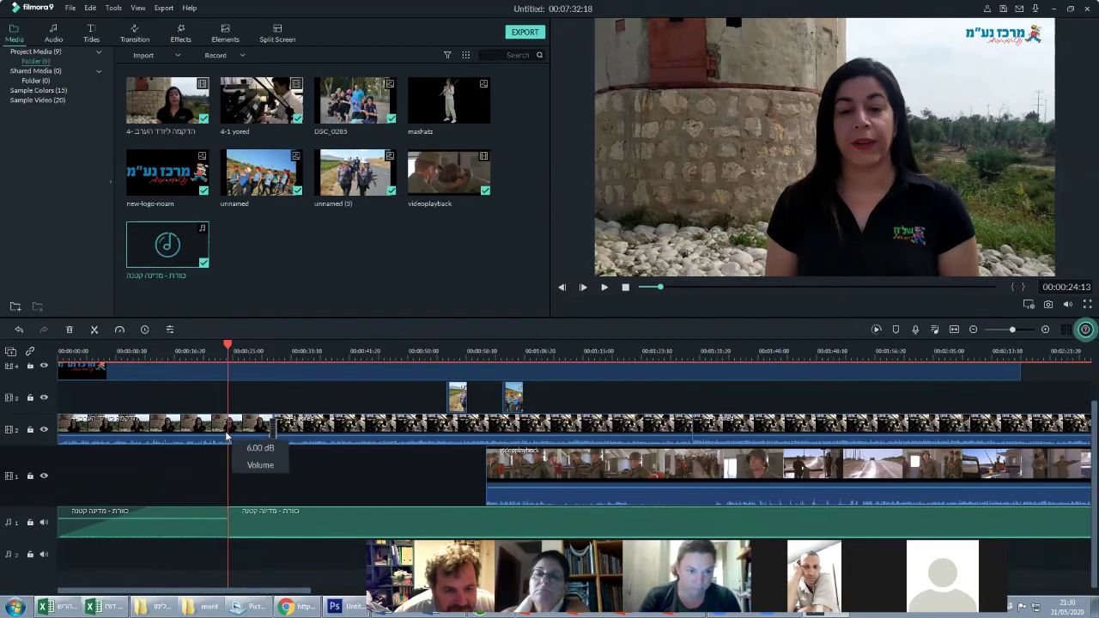
{"action": "right_click", "coordinate": [212, 531]}
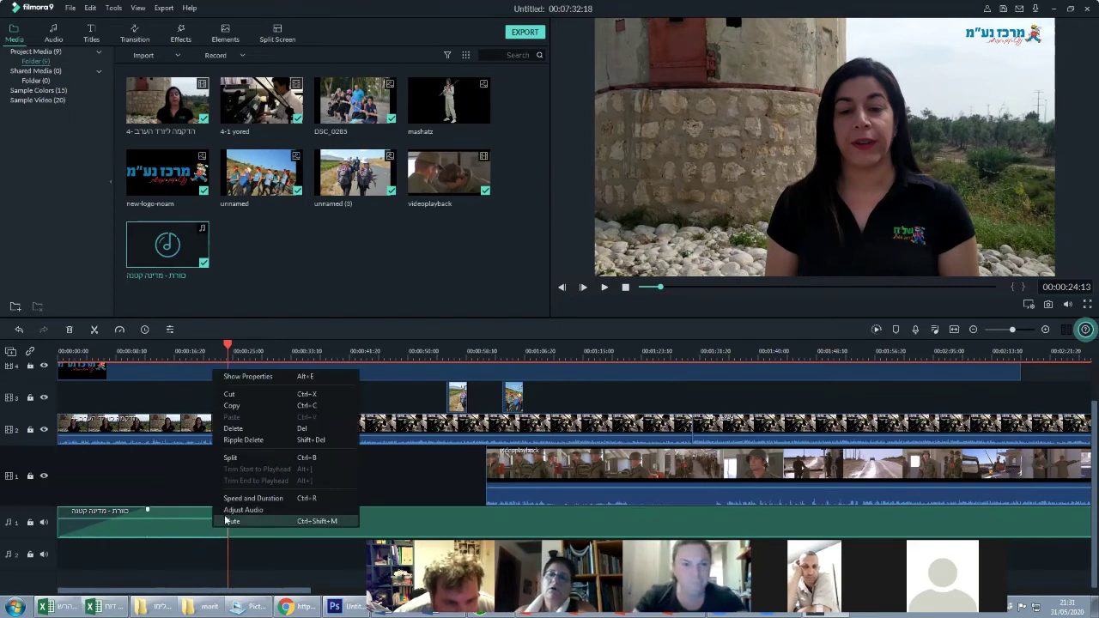
{"action": "left_click", "coordinate": [239, 510]}
{"action": "left_click_drag", "start_coordinate": [240, 108], "coordinate": [255, 110]}
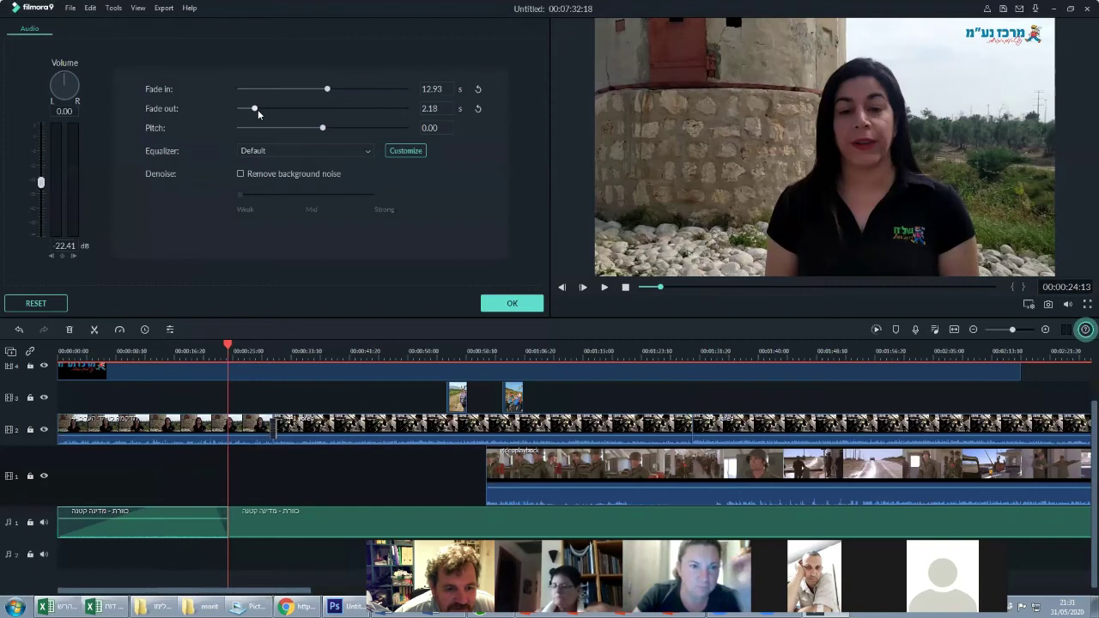
{"action": "left_click", "coordinate": [512, 303]}
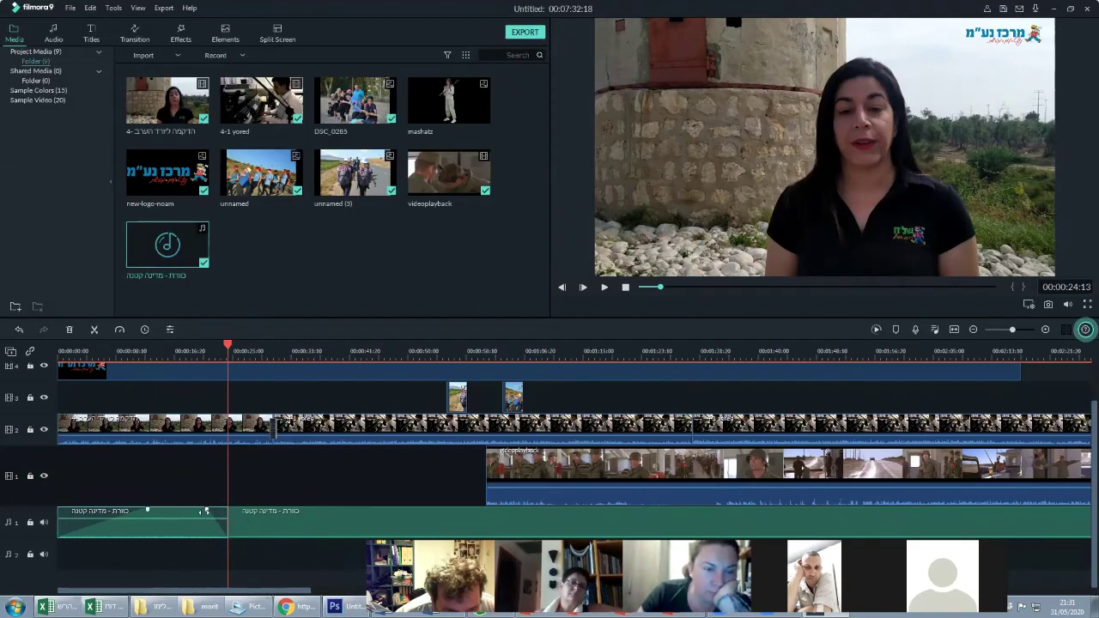
Shorten the fade-in of the first music part and play the timeline from about 00:00:15 up to the cut
{"action": "left_click_drag", "start_coordinate": [206, 511], "coordinate": [87, 511]}
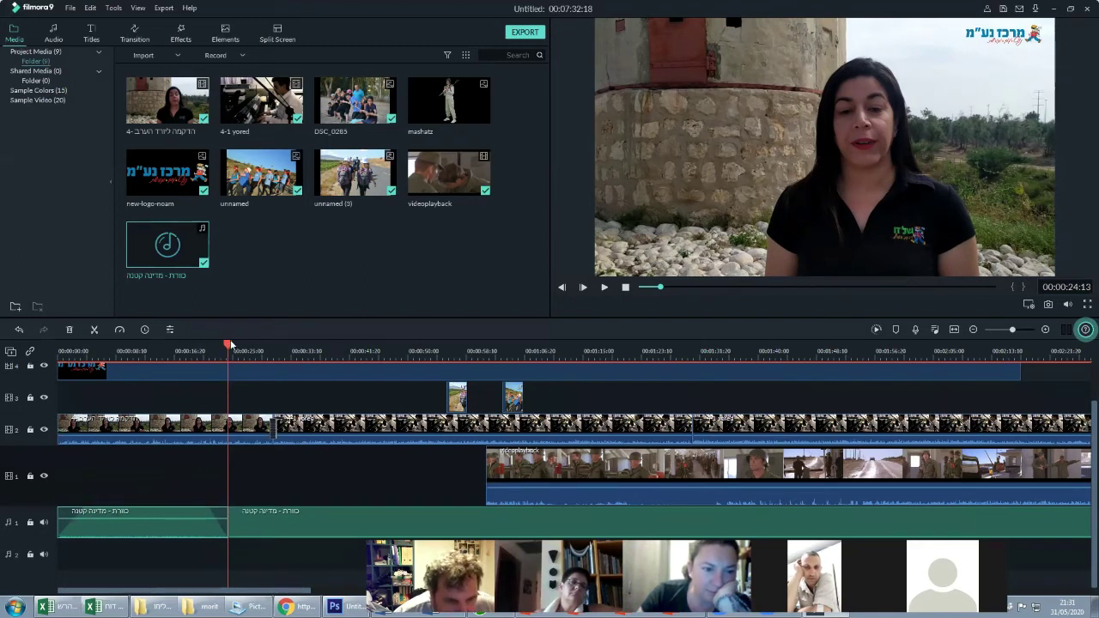
{"action": "left_click_drag", "start_coordinate": [227, 345], "coordinate": [169, 352]}
{"action": "key", "text": "space"}
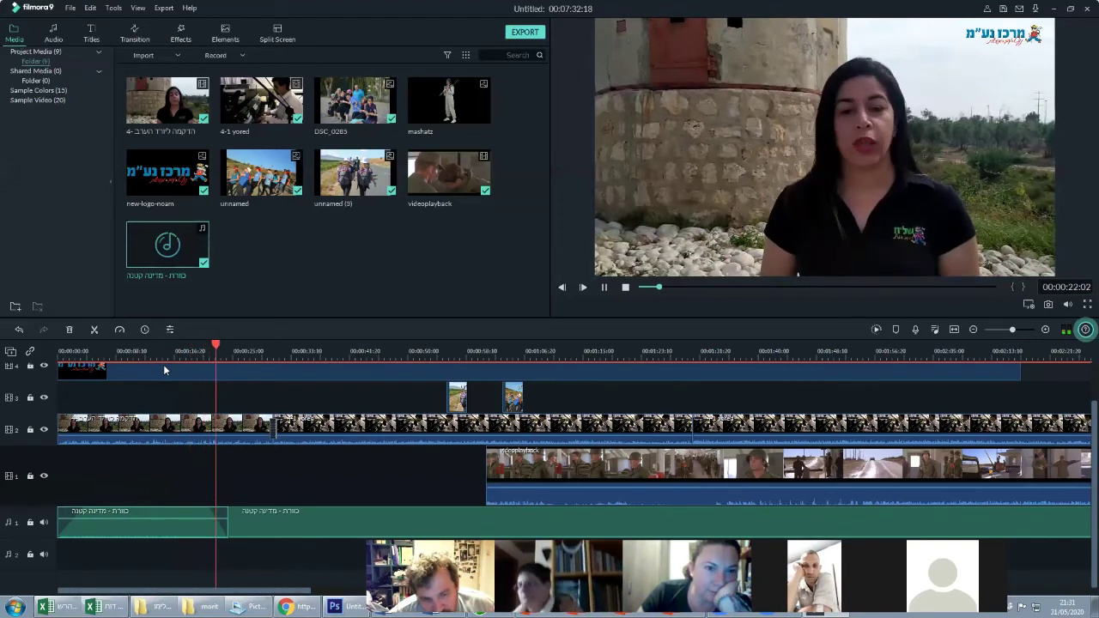
{"action": "key", "text": "space"}
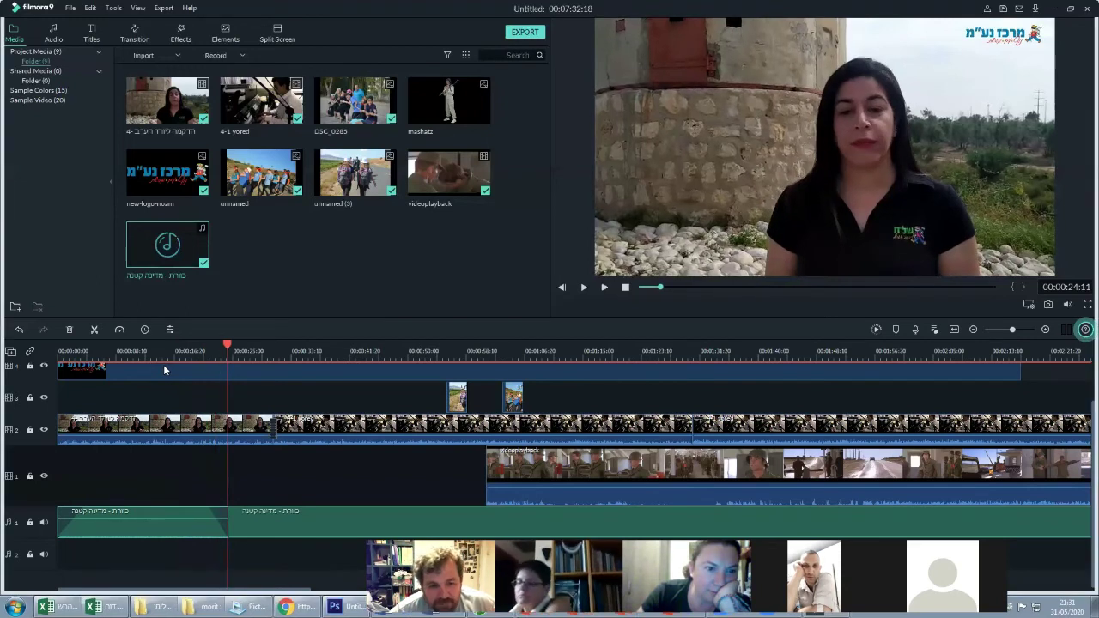
Look through the built-in audio library for available music tracks
{"action": "mouse_move", "coordinate": [183, 522]}
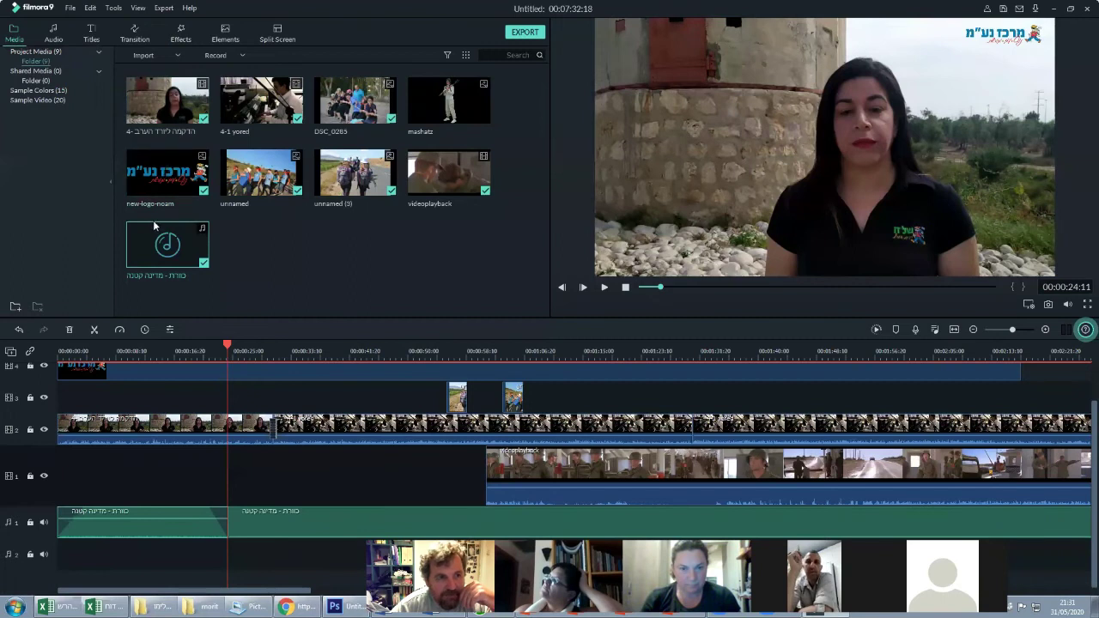
{"action": "left_click", "coordinate": [52, 35]}
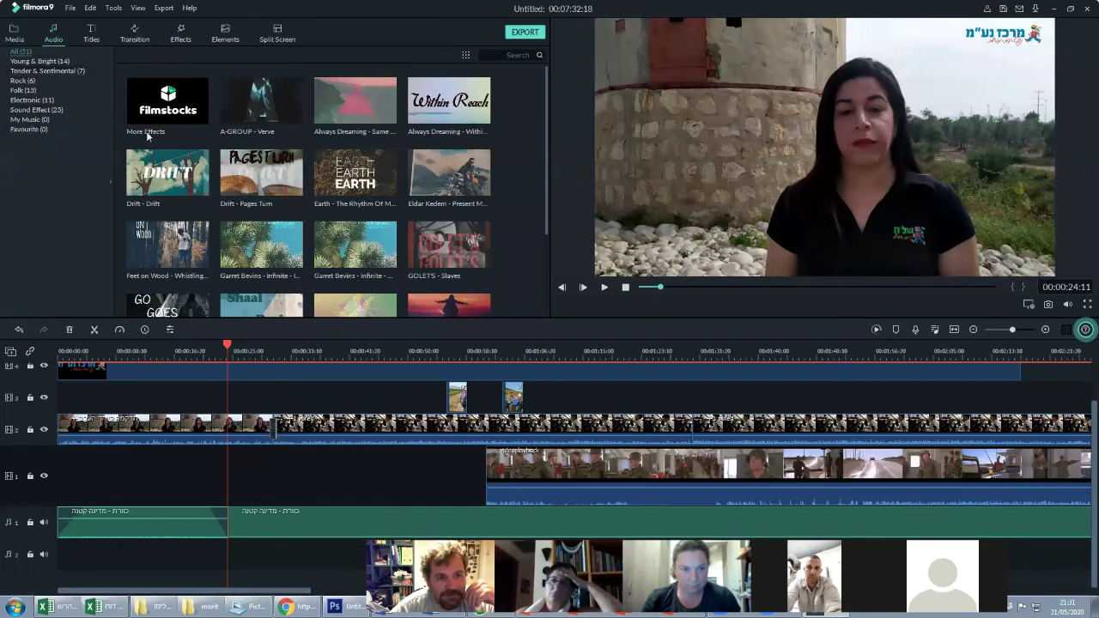
{"action": "scroll", "coordinate": [234, 230], "scroll_direction": "down", "scroll_amount": 10}
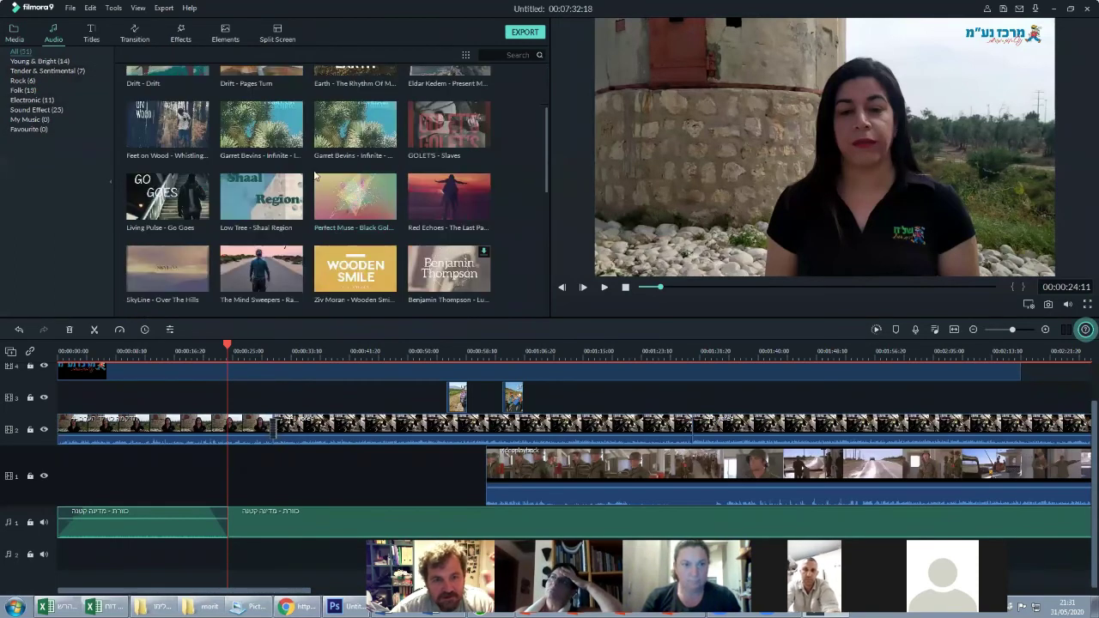
{"action": "scroll", "coordinate": [324, 184], "scroll_direction": "up", "scroll_amount": 10}
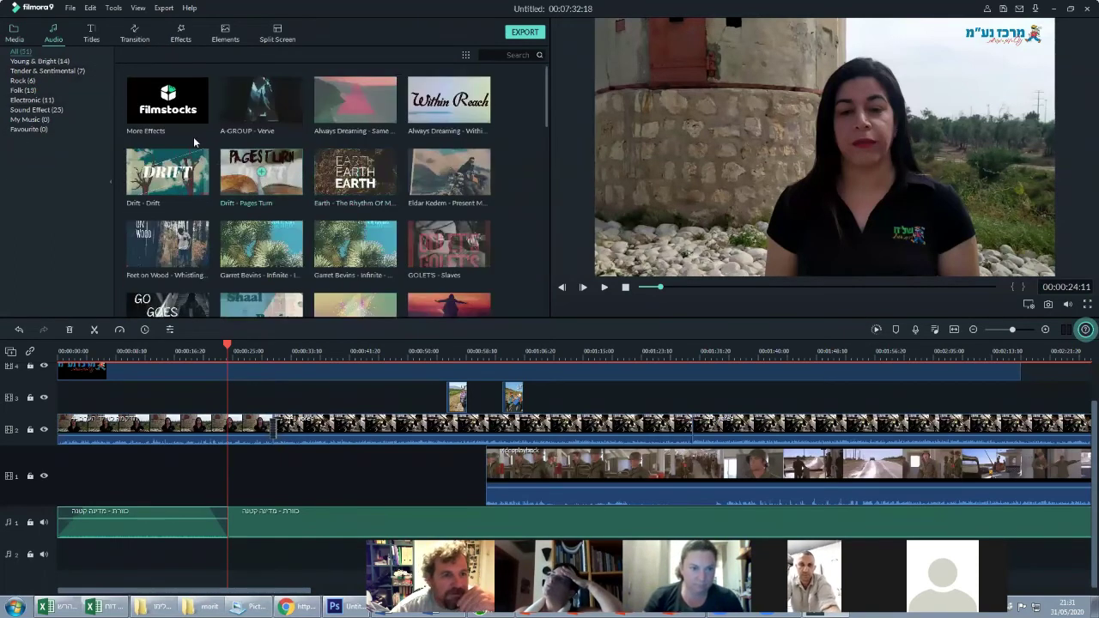
Add the Lower Third 14 title at the start of video track 3 and preview its design
{"action": "left_click", "coordinate": [93, 38]}
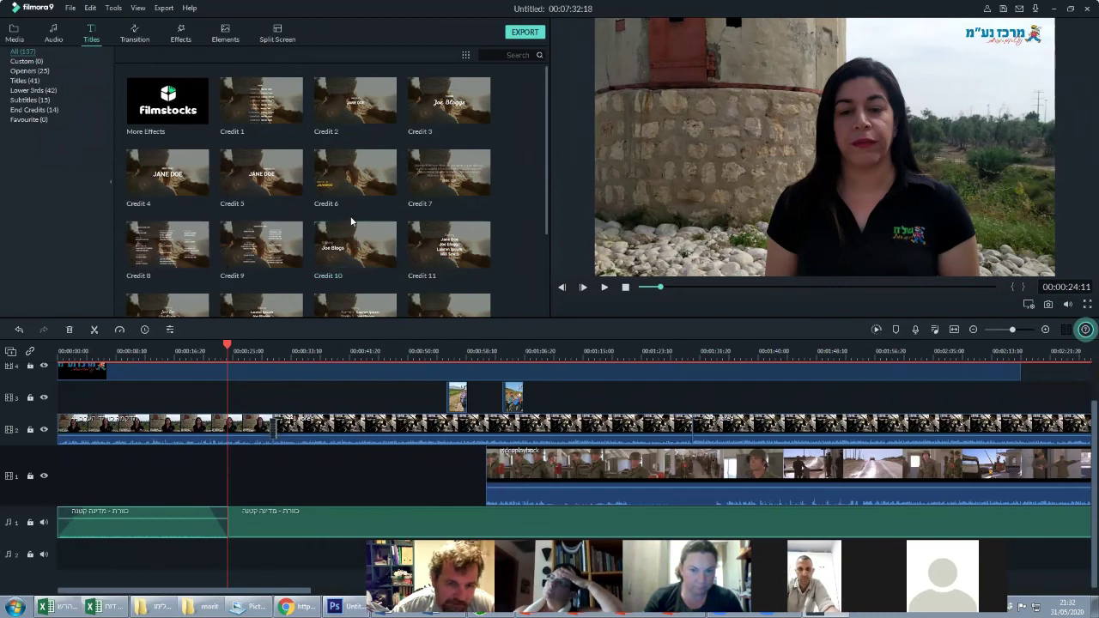
{"action": "scroll", "coordinate": [354, 215], "scroll_direction": "down", "scroll_amount": 10}
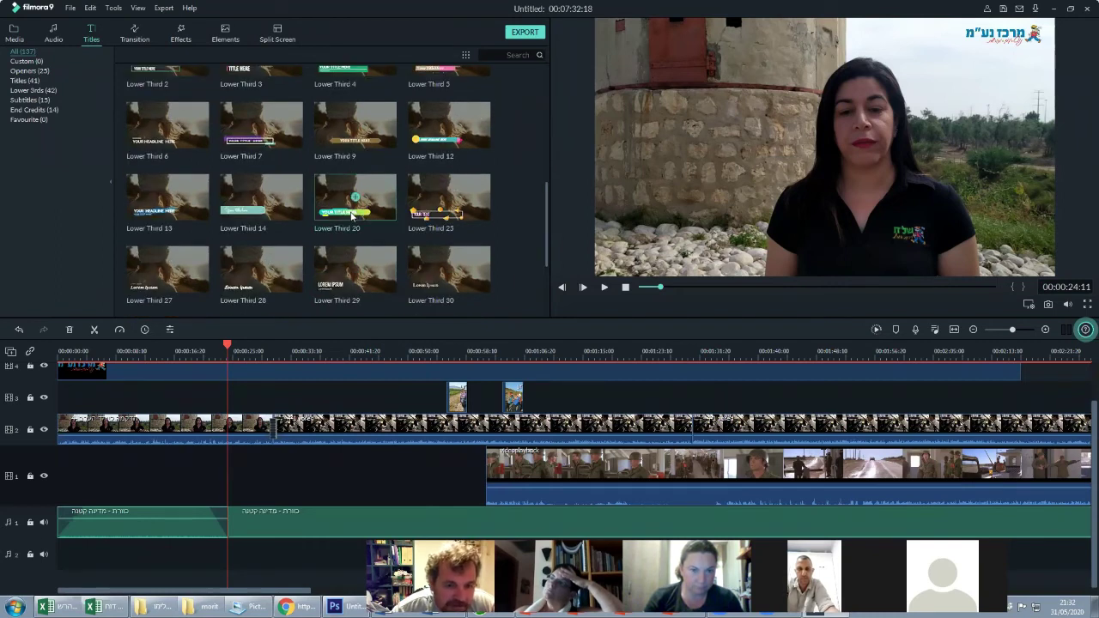
{"action": "scroll", "coordinate": [290, 408], "scroll_direction": "up", "scroll_amount": 1}
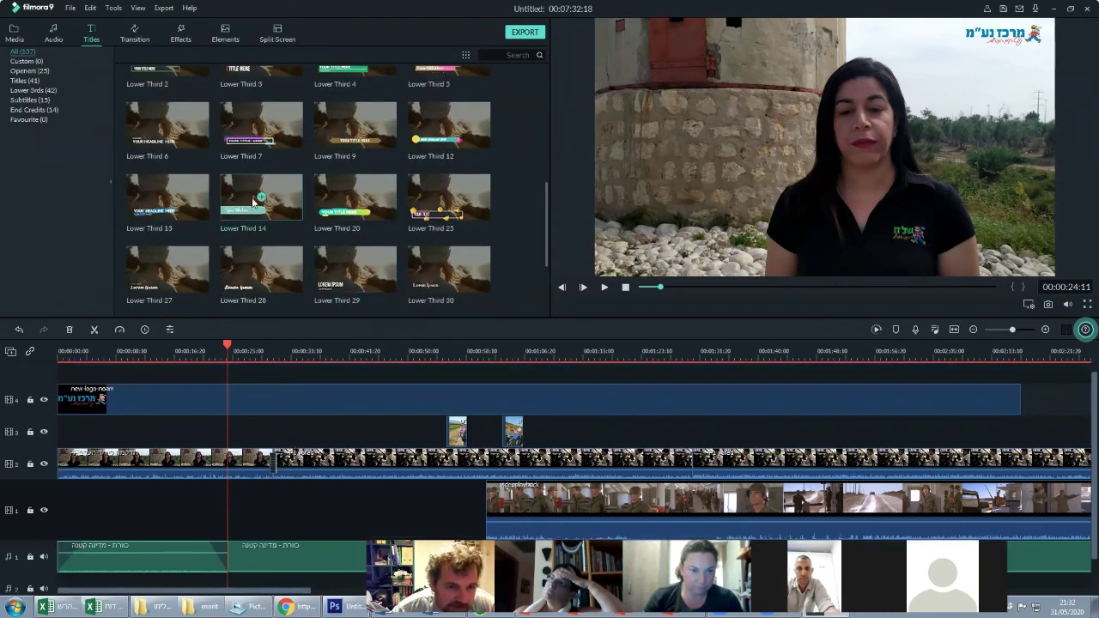
{"action": "left_click_drag", "start_coordinate": [245, 204], "coordinate": [62, 442]}
{"action": "double_click", "coordinate": [247, 210]}
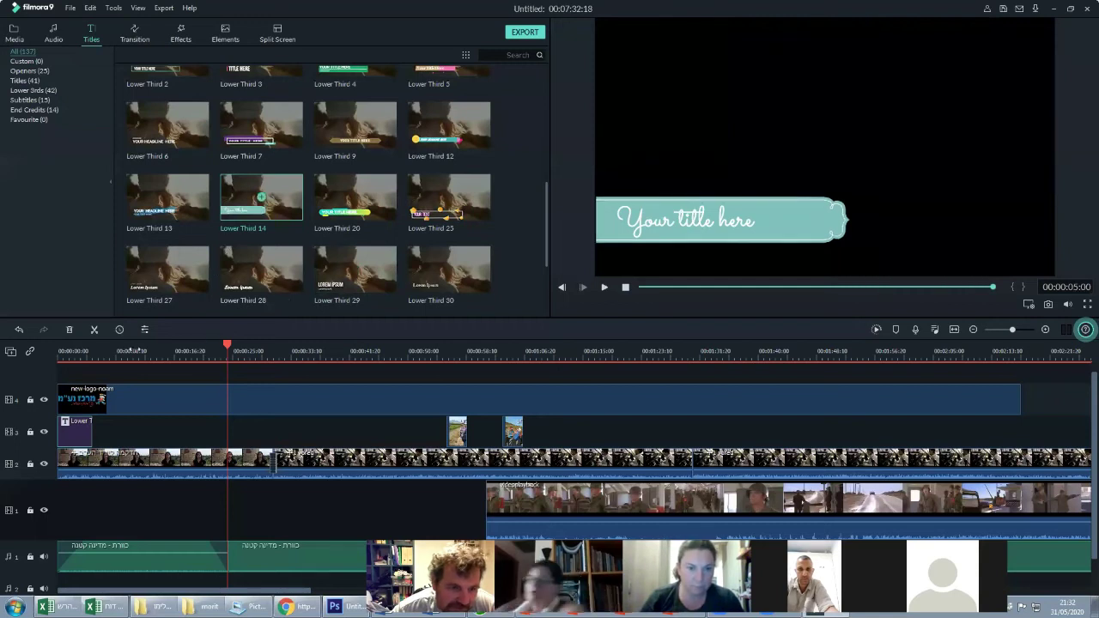
Replace the placeholder text of the Lower Third 14 title on video track 3 with the presenter's full name
{"action": "left_click", "coordinate": [82, 436]}
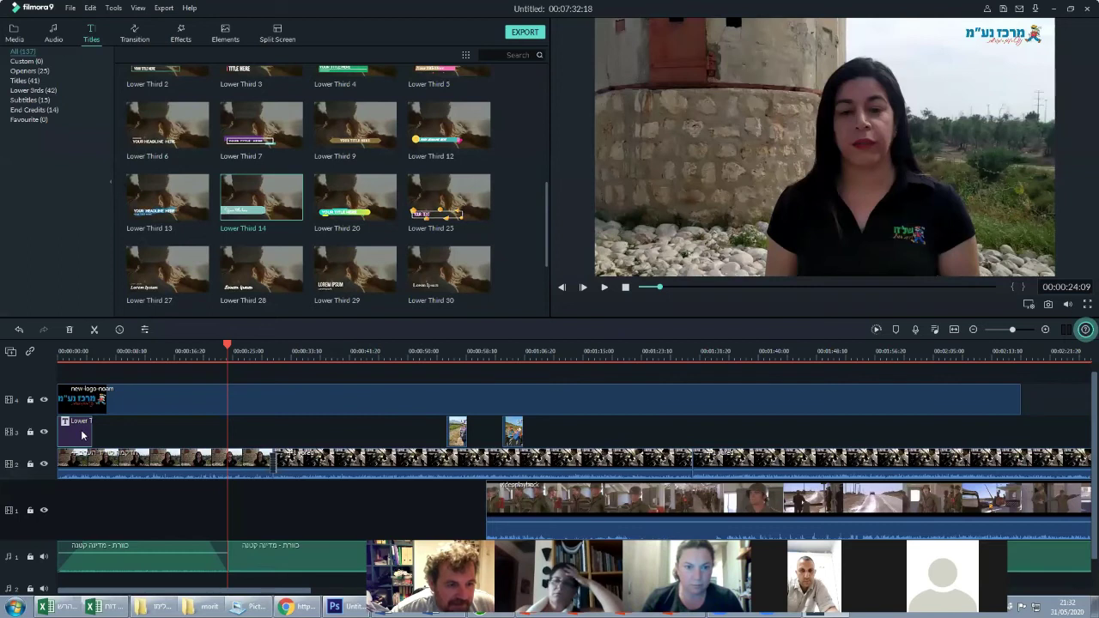
{"action": "double_click", "coordinate": [82, 435]}
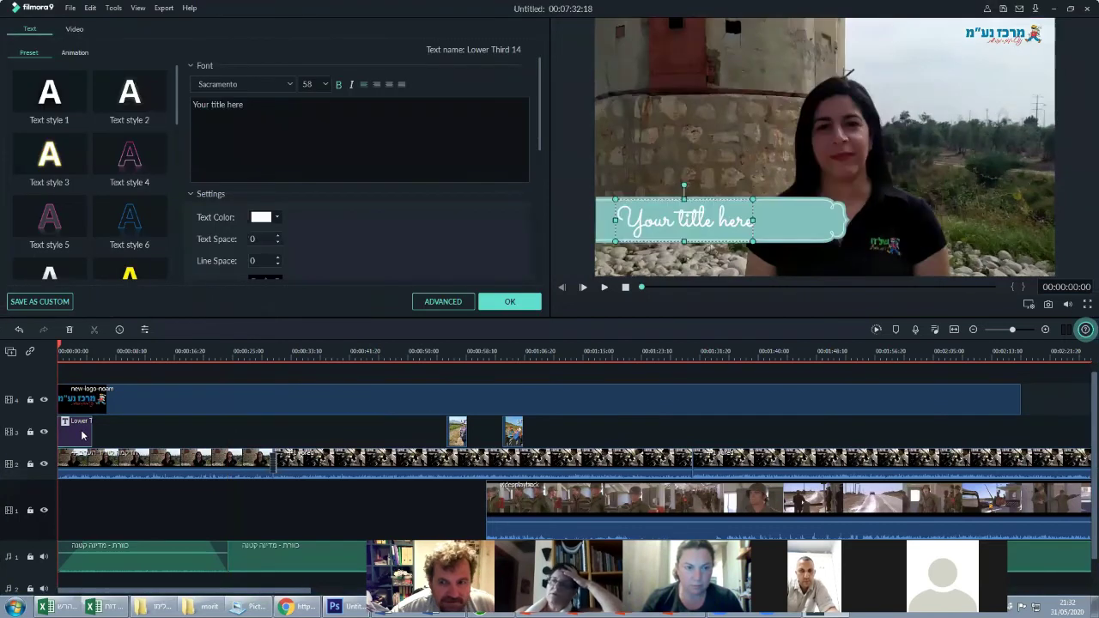
{"action": "triple_click", "coordinate": [198, 104]}
{"action": "key", "text": "BackSpace"}
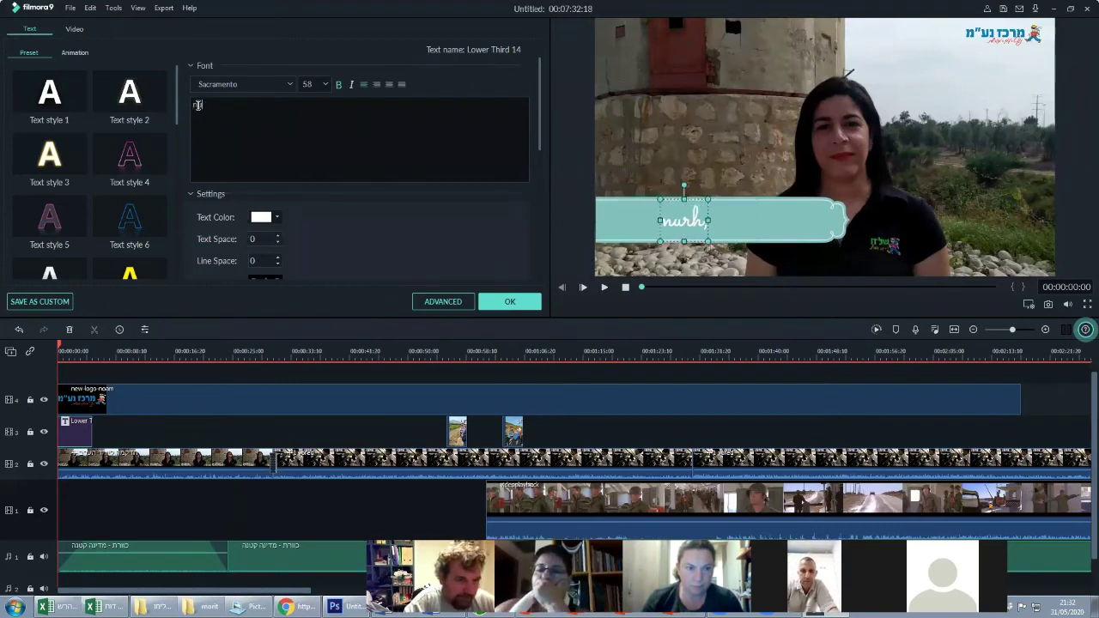
{"action": "type", "text": "morit cohen"}
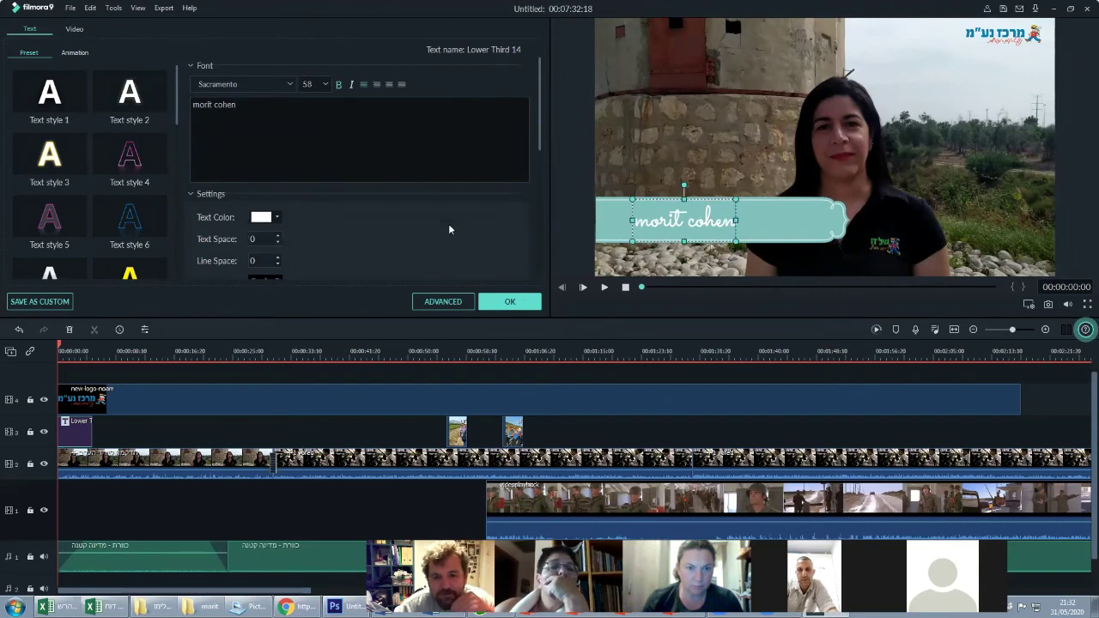
{"action": "left_click", "coordinate": [505, 302]}
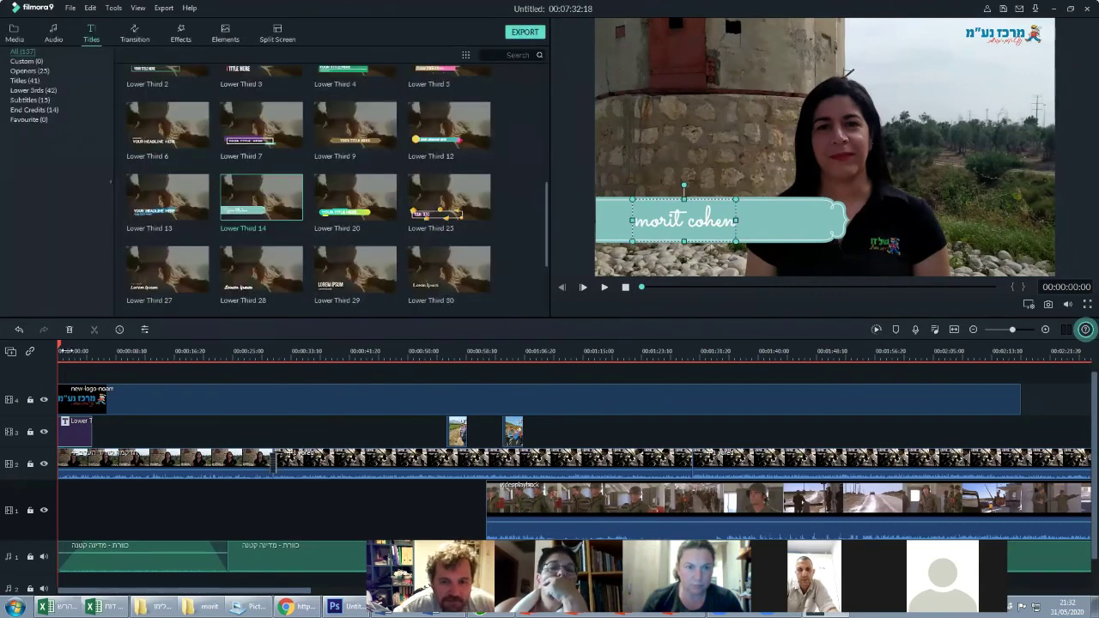
{"action": "left_click", "coordinate": [568, 257]}
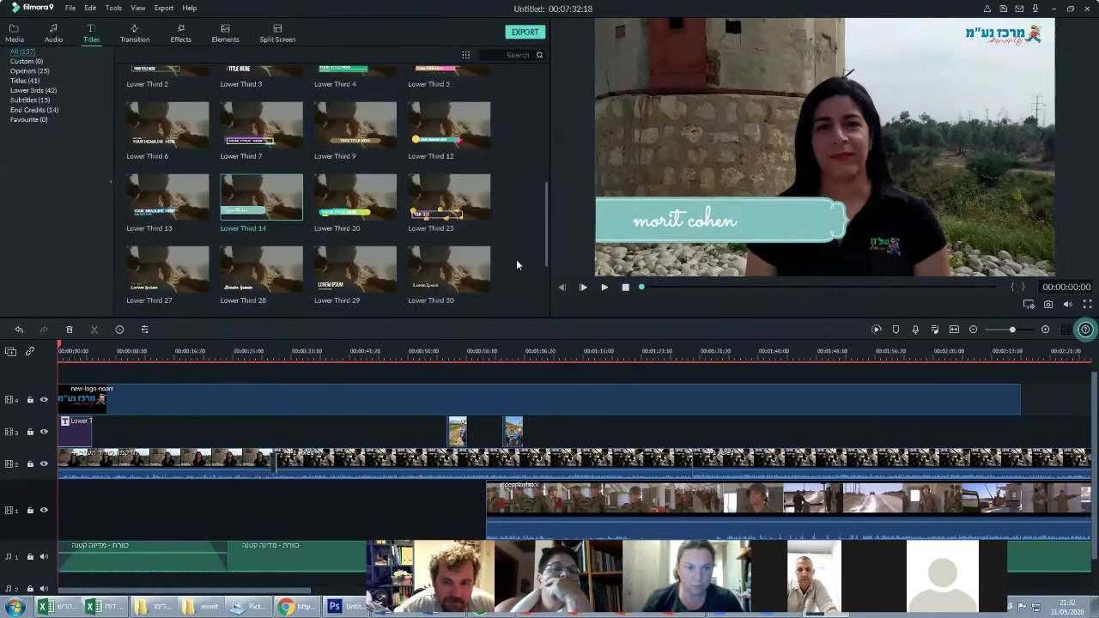
Preview the Lower Third 14 title on video track 3 and replace its text with the presenter's full name in Hebrew
{"action": "key", "text": "space"}
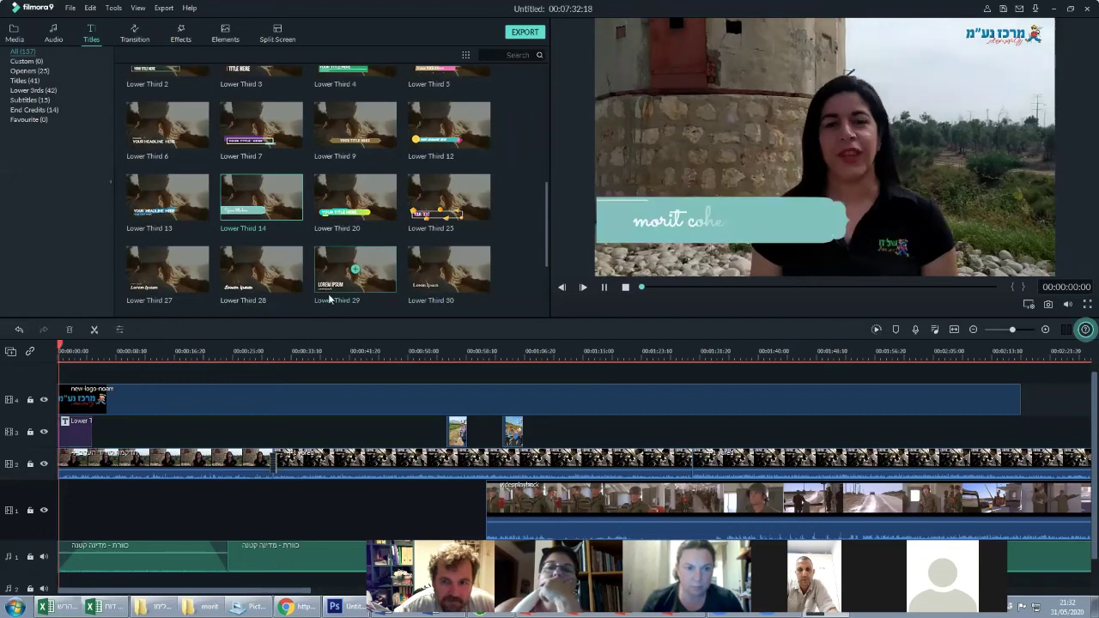
{"action": "key", "text": "space"}
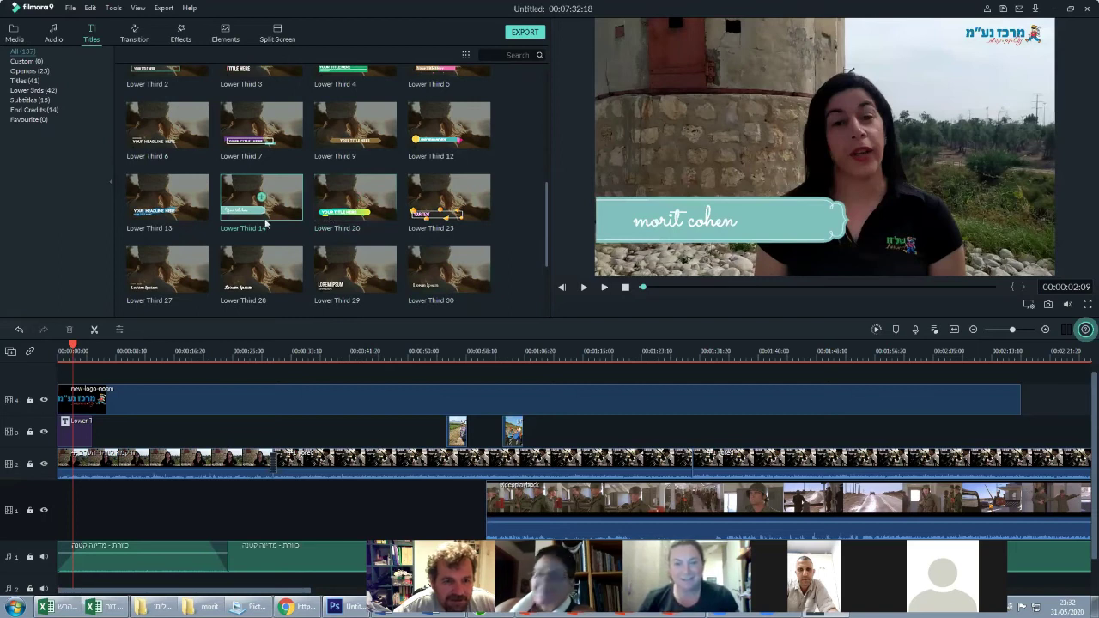
{"action": "double_click", "coordinate": [83, 432]}
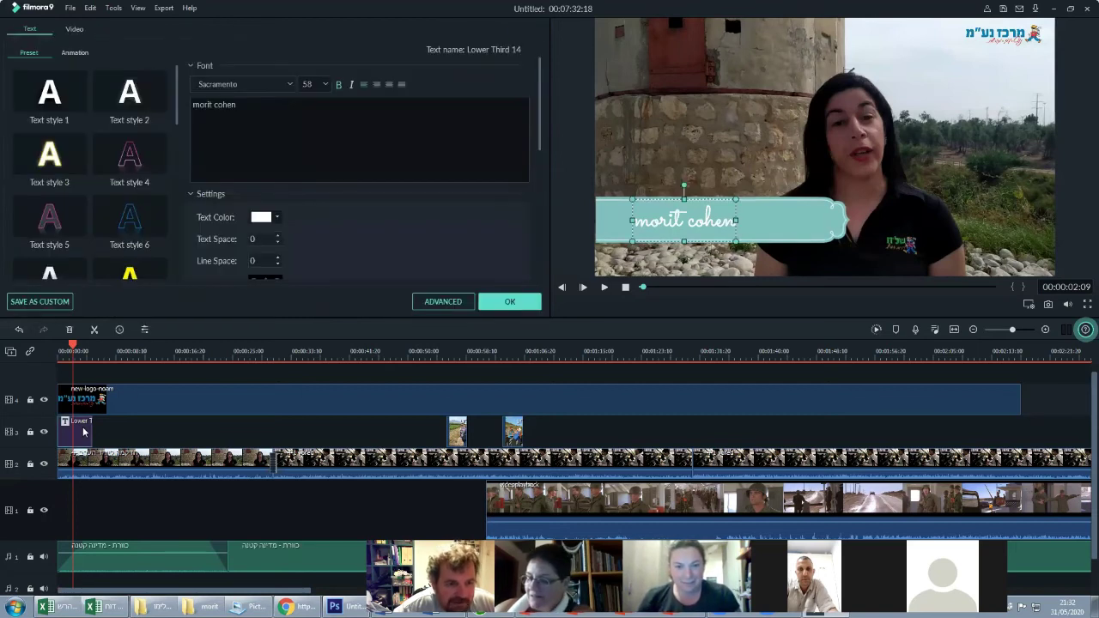
{"action": "left_click_drag", "start_coordinate": [189, 105], "coordinate": [190, 109]}
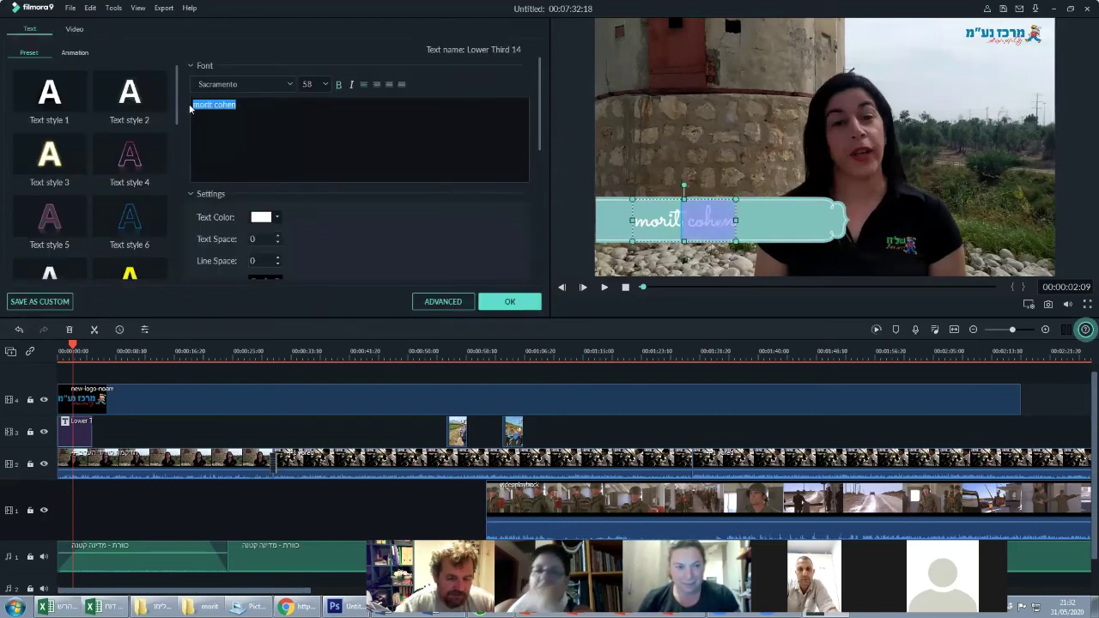
{"action": "type", "text": "מורית"}
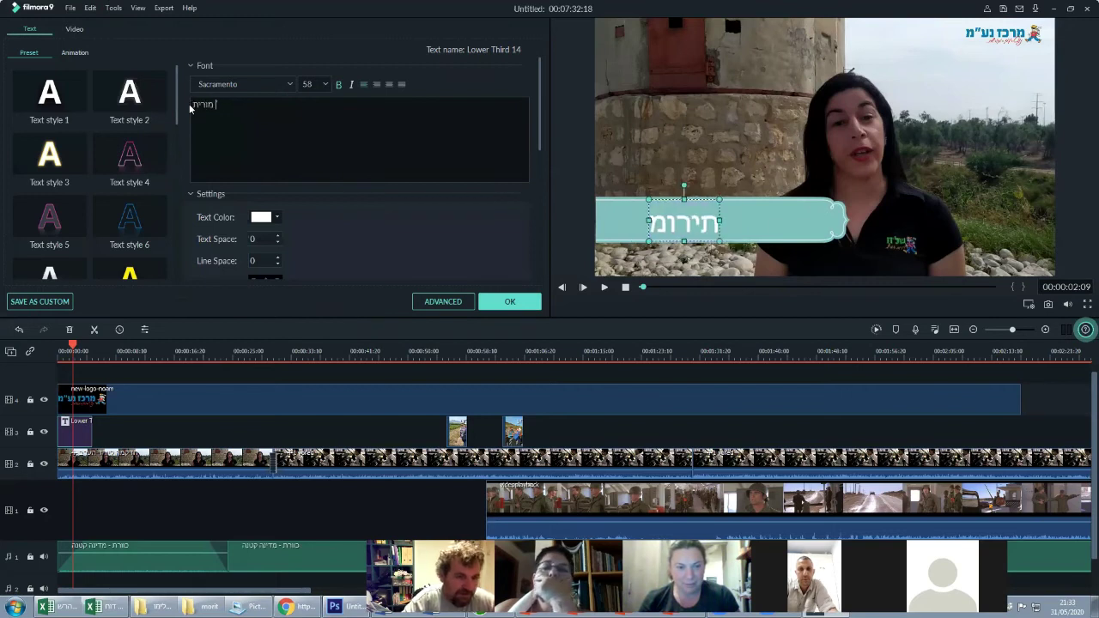
{"action": "type", "text": " כהן"}
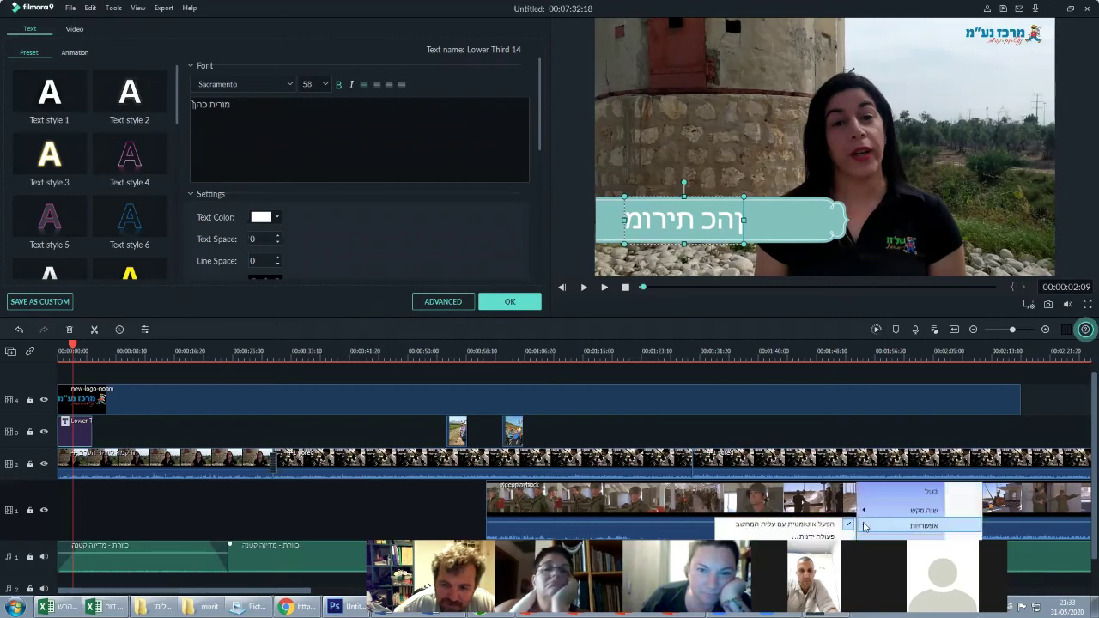
Enter the presenter's Hebrew name in LangOver's manual conversion window and reverse its letter order
{"action": "key", "text": "F10"}
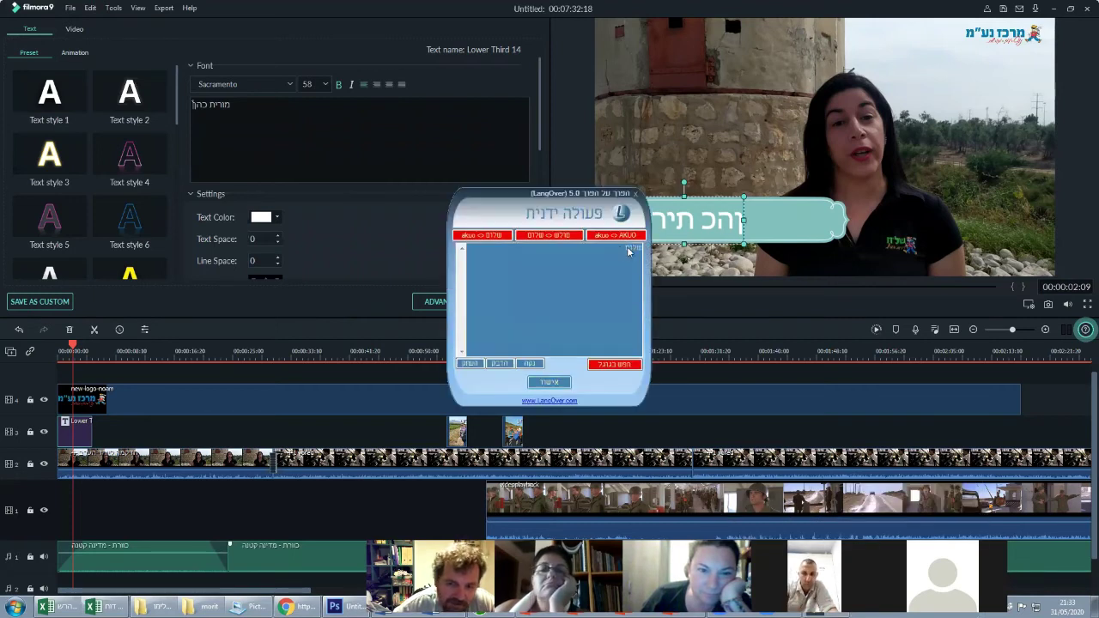
{"action": "type", "text": "חוד"}
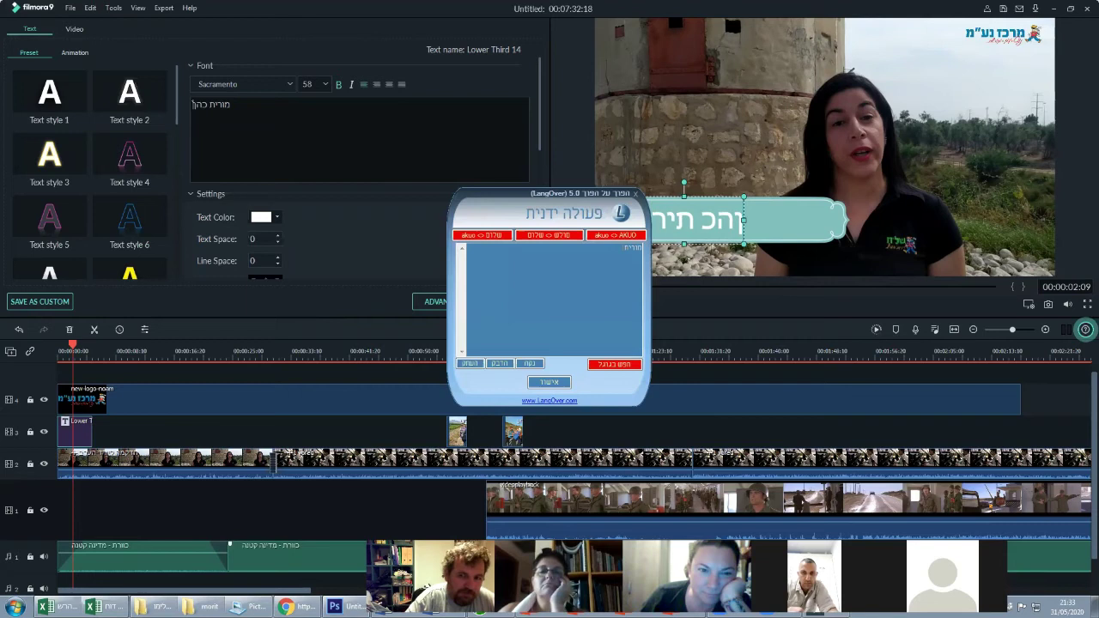
{"action": "type", "text": " כה"}
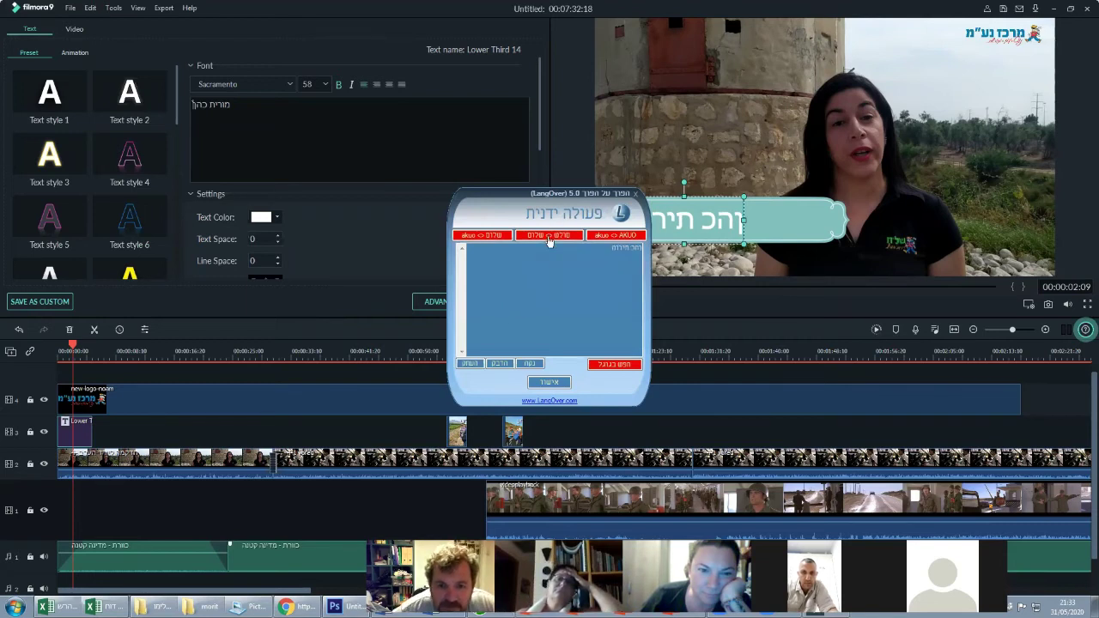
{"action": "left_click", "coordinate": [548, 387]}
Insert the reversed Hebrew name into the Lower Third 14 title's text and play the title from the start of the timeline
{"action": "key", "text": "ctrl+a"}
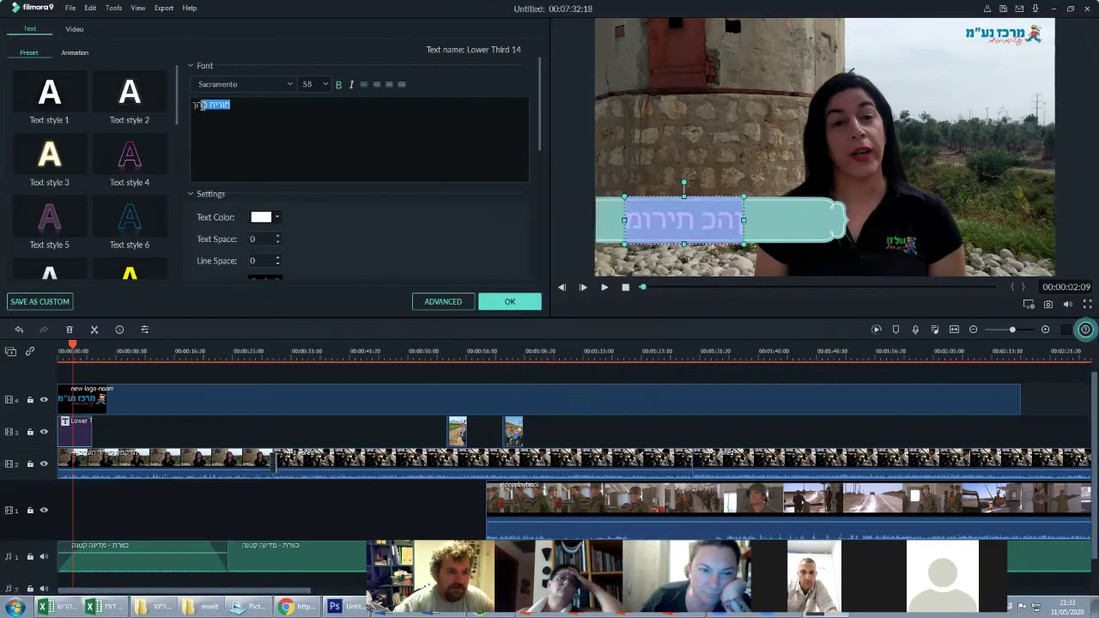
{"action": "type", "text": "הו"}
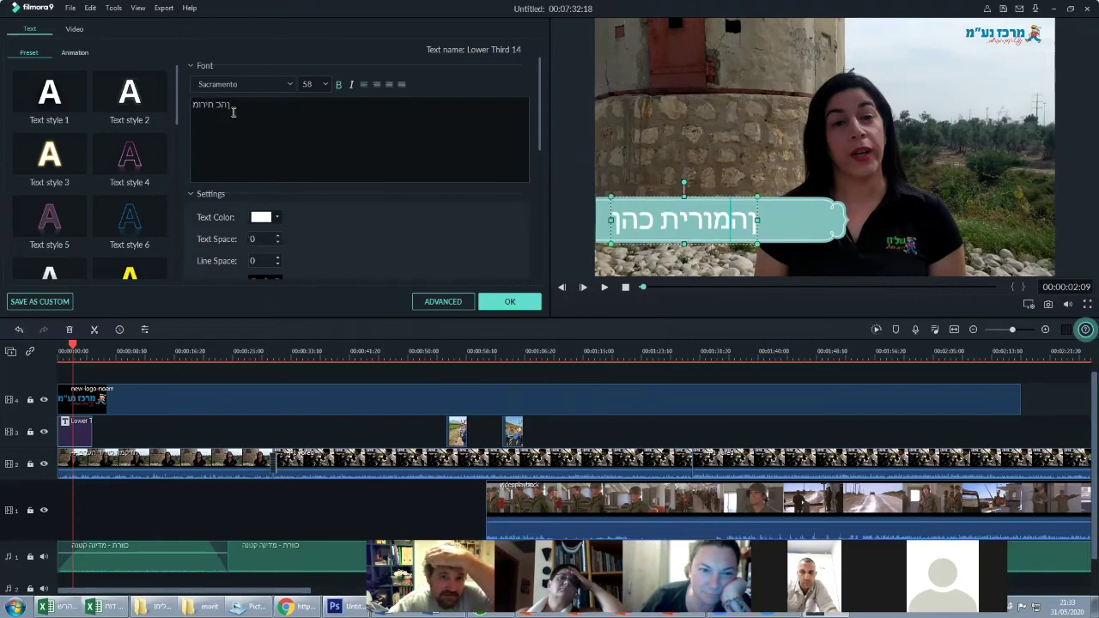
{"action": "key", "text": "BackSpace"}
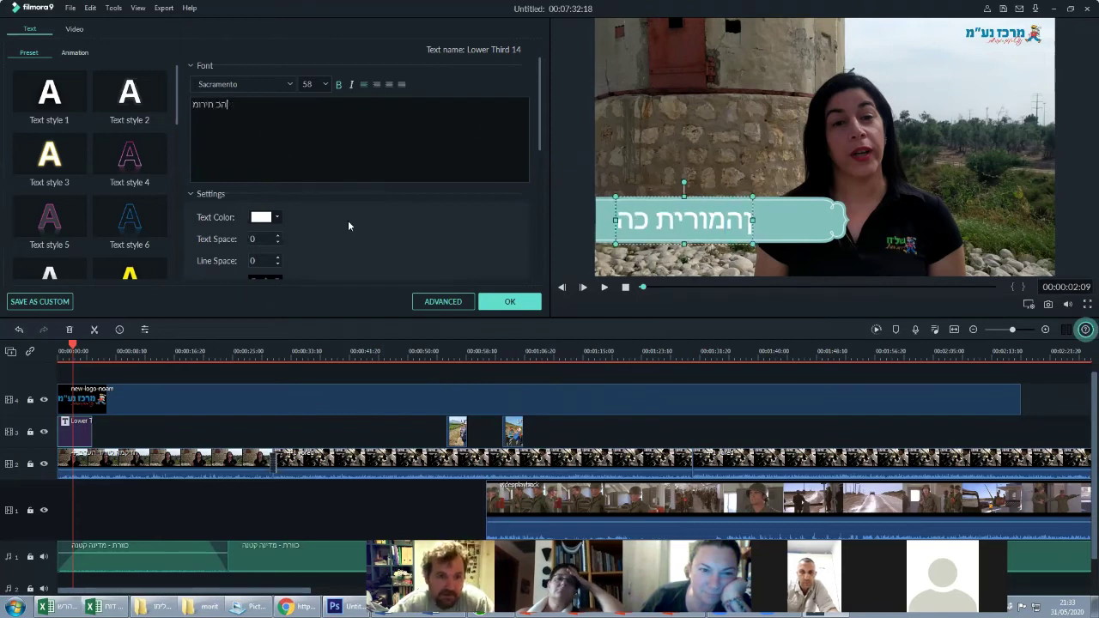
{"action": "left_click", "coordinate": [505, 301]}
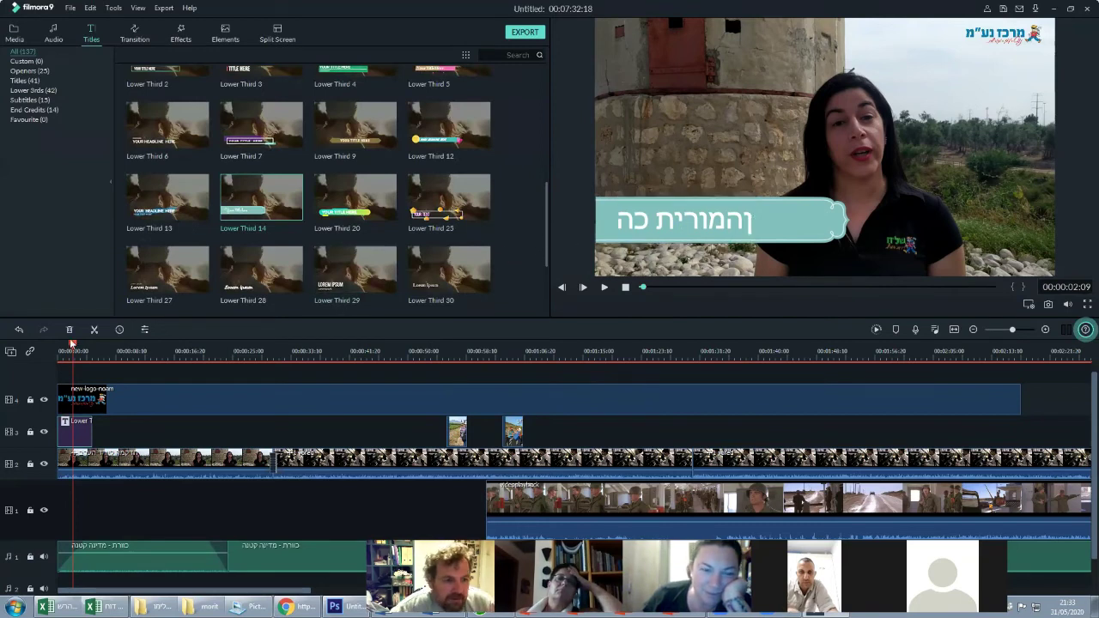
{"action": "left_click_drag", "start_coordinate": [72, 351], "coordinate": [60, 351]}
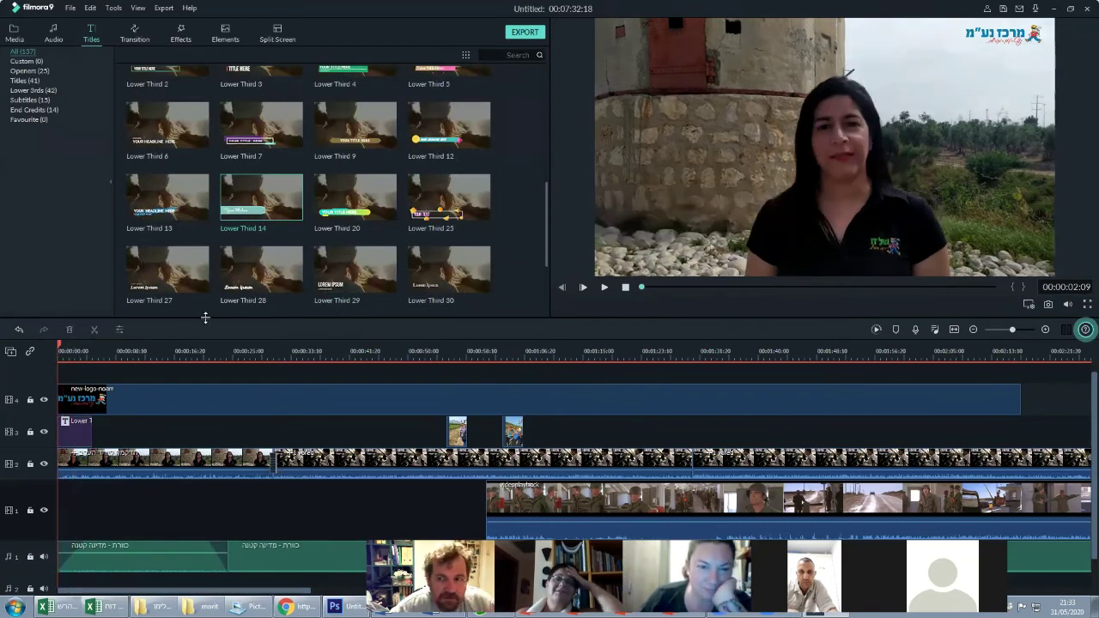
{"action": "key", "text": "space"}
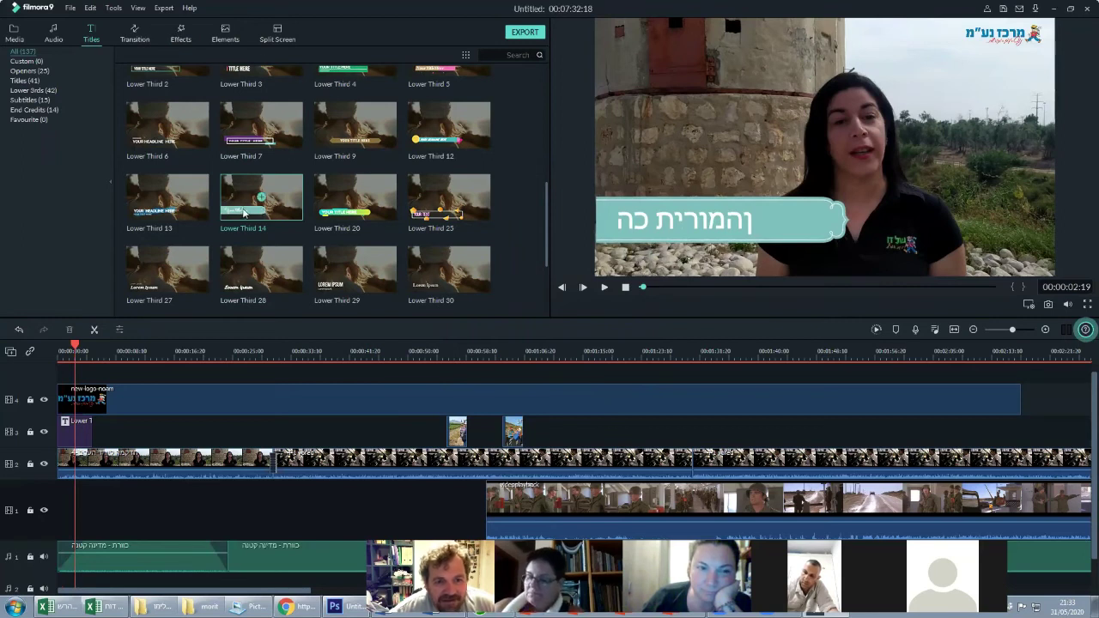
Add the Subtitle 4 title on video track 3 directly after Lower Third 14 and show its frame at 00:00:06:25
{"action": "scroll", "coordinate": [333, 194], "scroll_direction": "down", "scroll_amount": 5}
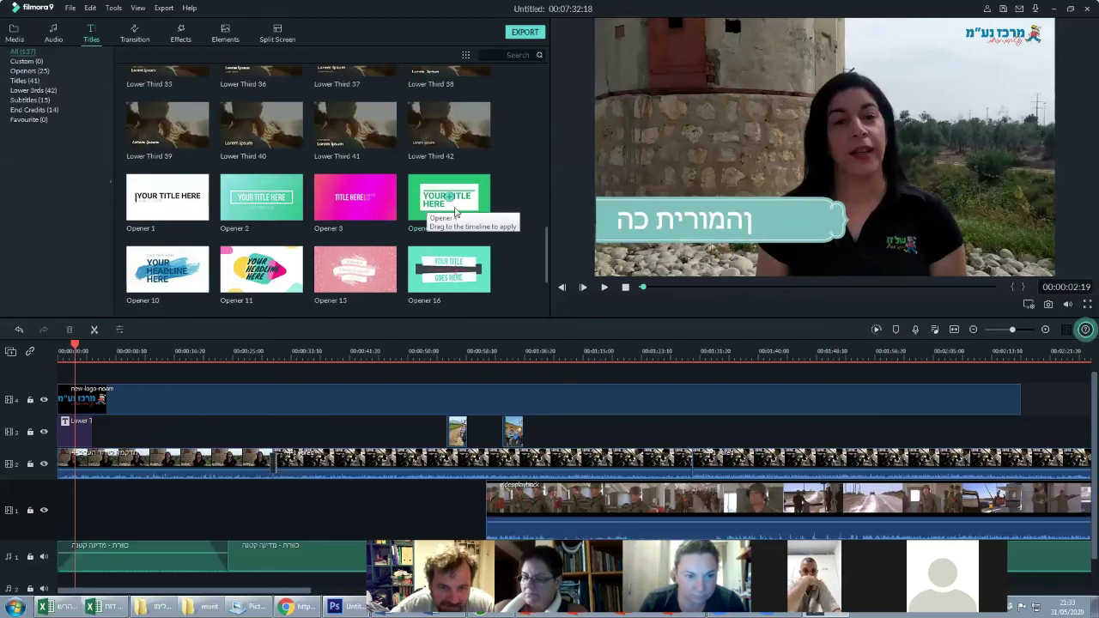
{"action": "scroll", "coordinate": [297, 248], "scroll_direction": "down", "scroll_amount": 5}
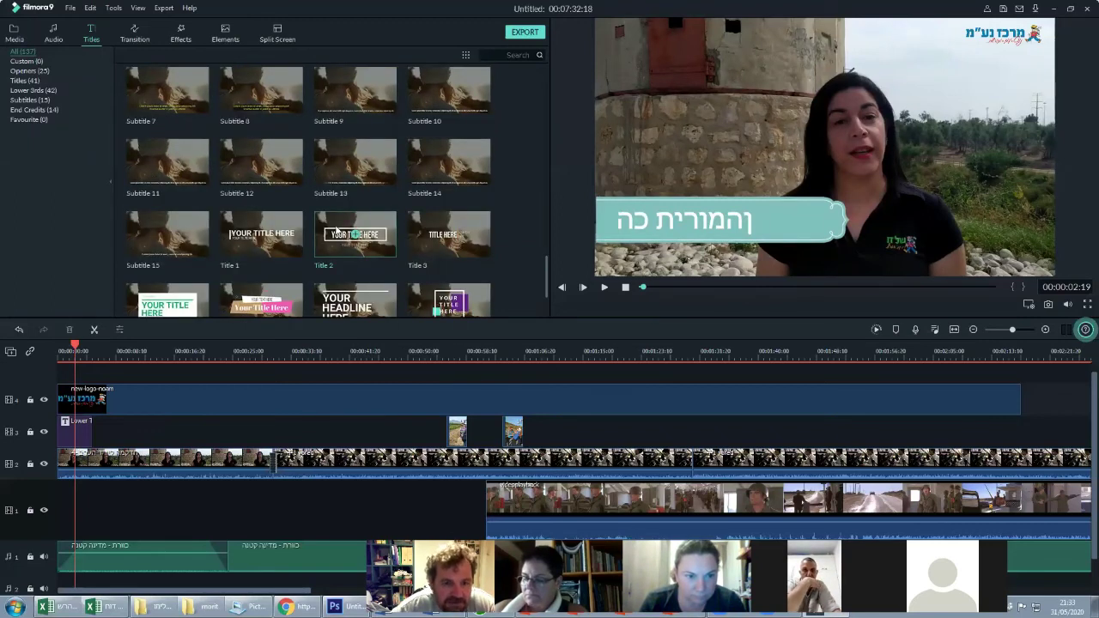
{"action": "scroll", "coordinate": [338, 231], "scroll_direction": "down", "scroll_amount": 2}
{"action": "scroll", "coordinate": [335, 223], "scroll_direction": "up", "scroll_amount": 4}
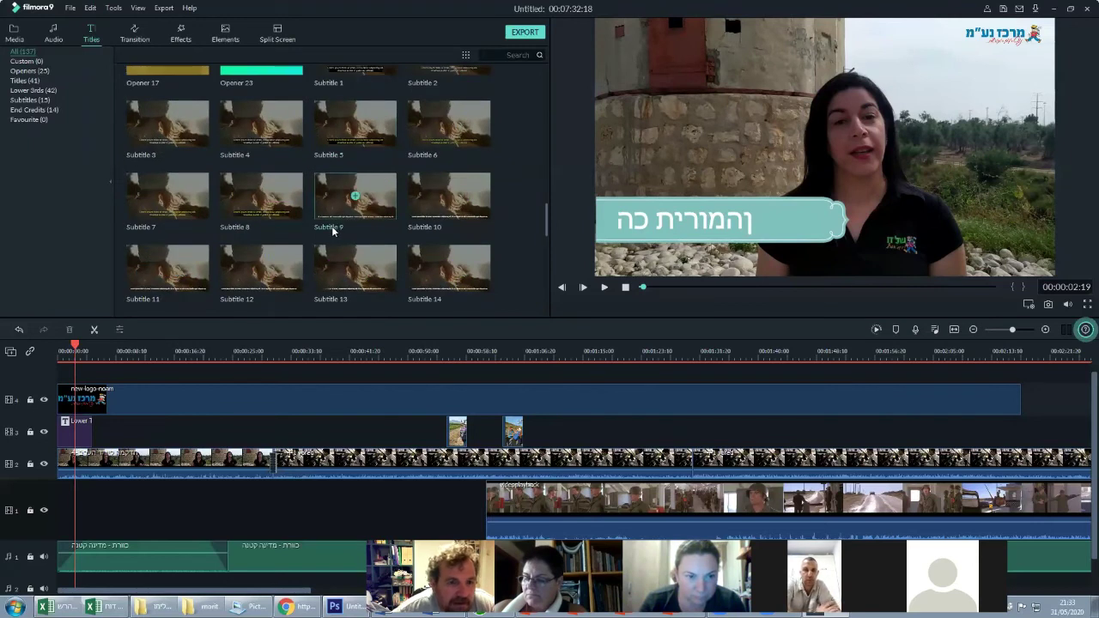
{"action": "left_click_drag", "start_coordinate": [196, 295], "coordinate": [108, 427]}
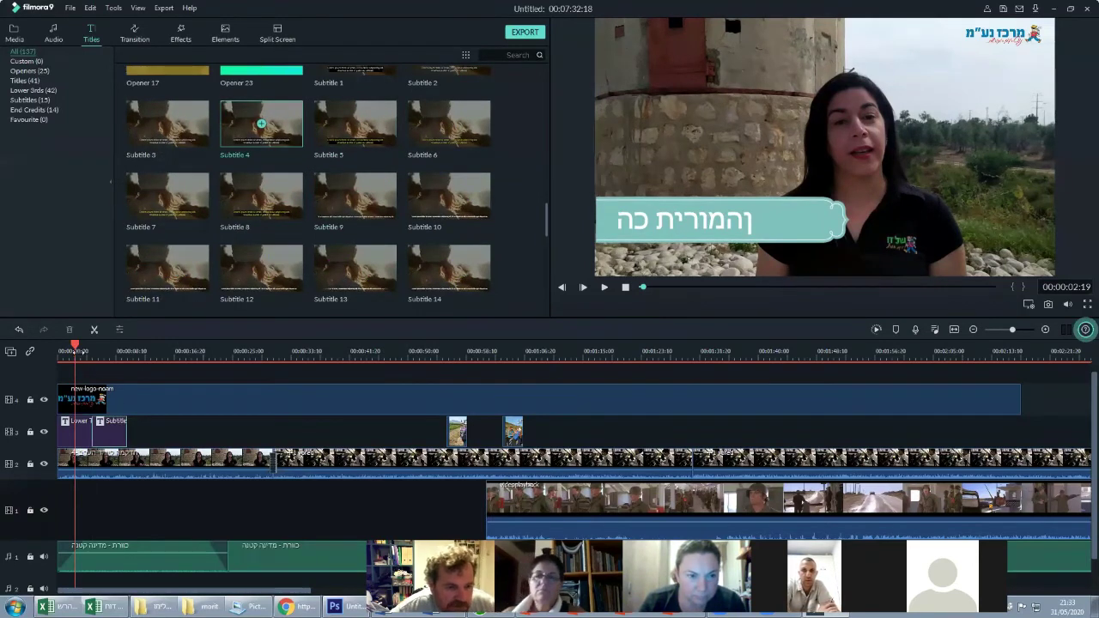
{"action": "left_click", "coordinate": [104, 351]}
{"action": "left_click", "coordinate": [106, 350]}
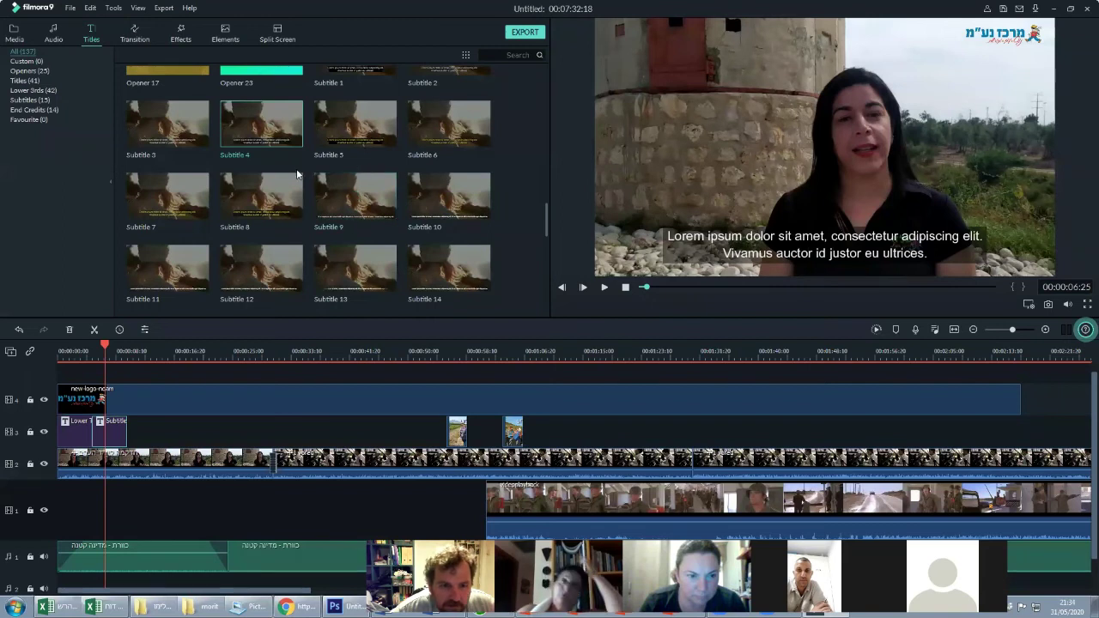
Add the Title 10 title on video track 3 directly after the Subtitle 4 clip and play its animation
{"action": "mouse_move", "coordinate": [237, 216]}
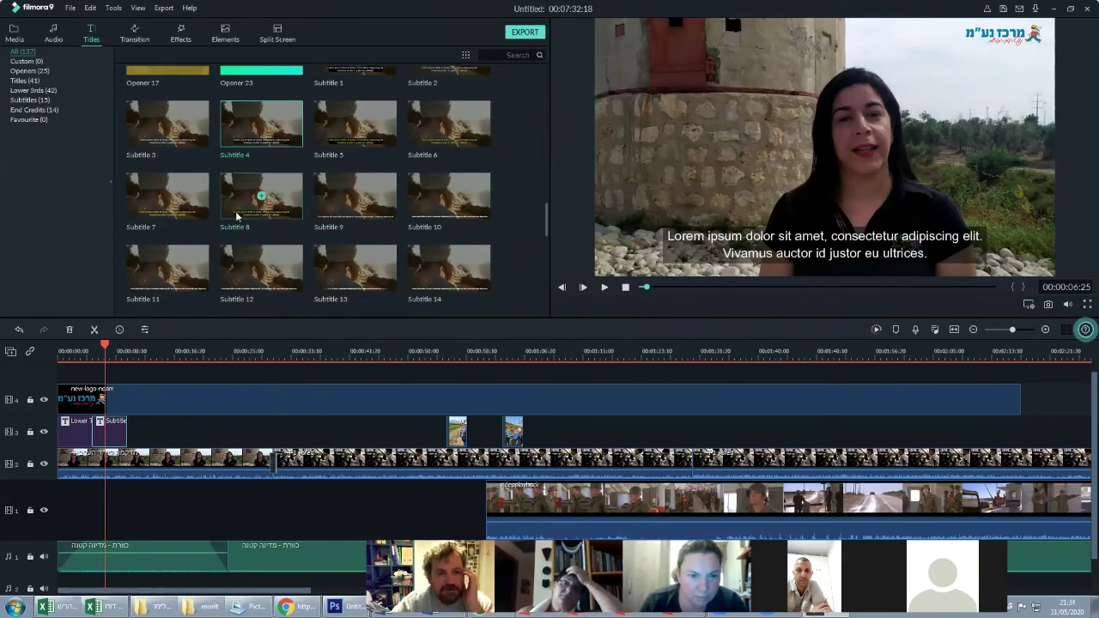
{"action": "scroll", "coordinate": [281, 215], "scroll_direction": "down", "scroll_amount": 5}
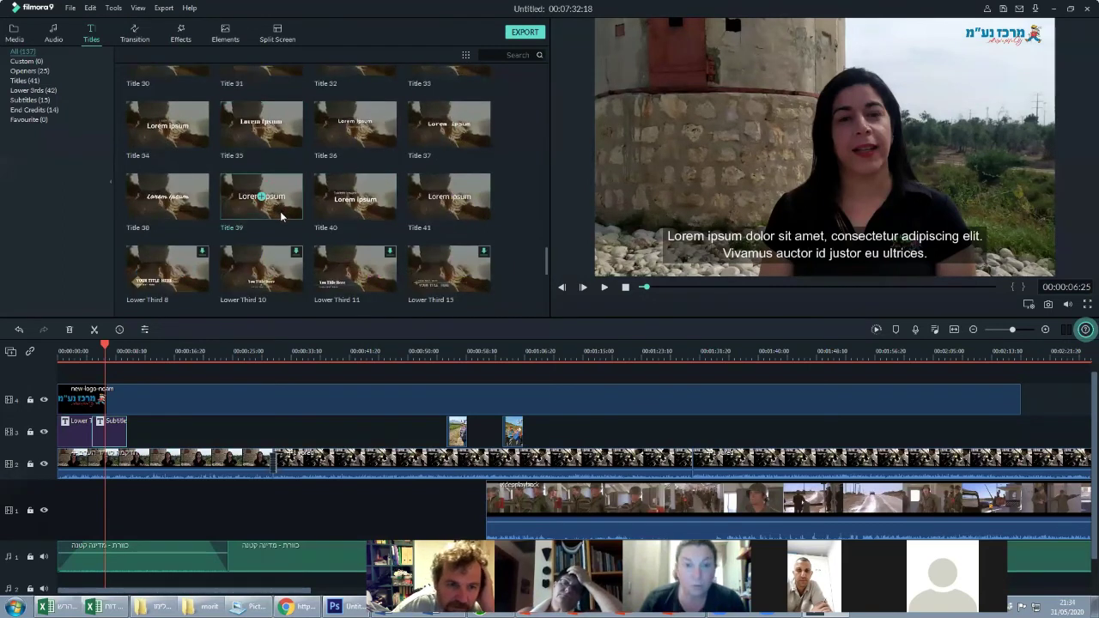
{"action": "scroll", "coordinate": [281, 216], "scroll_direction": "up", "scroll_amount": 3}
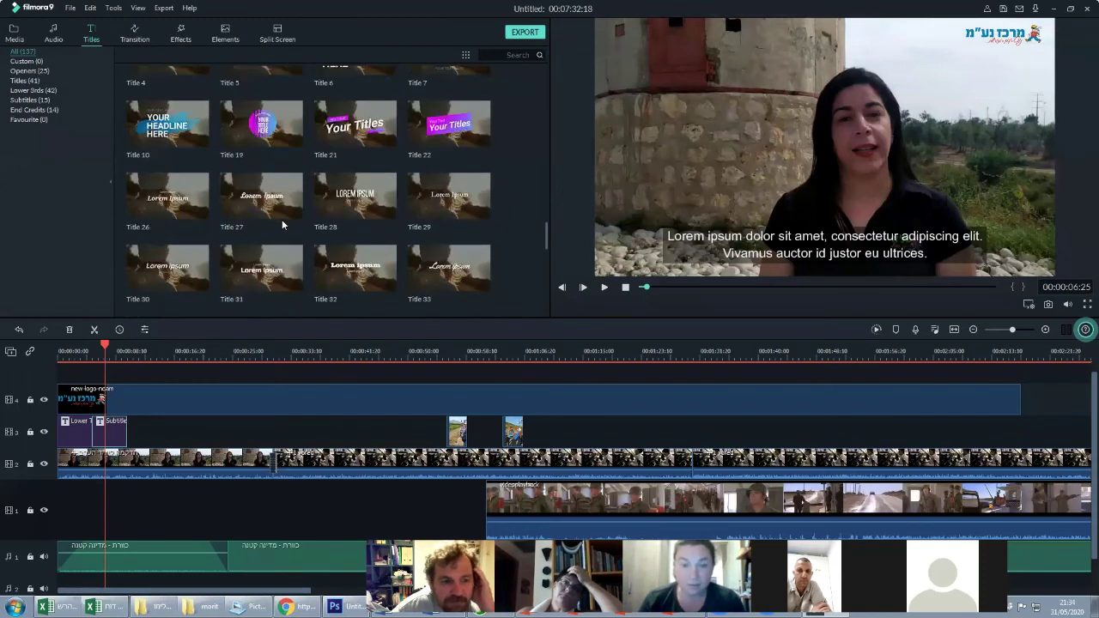
{"action": "left_click_drag", "start_coordinate": [187, 132], "coordinate": [135, 442]}
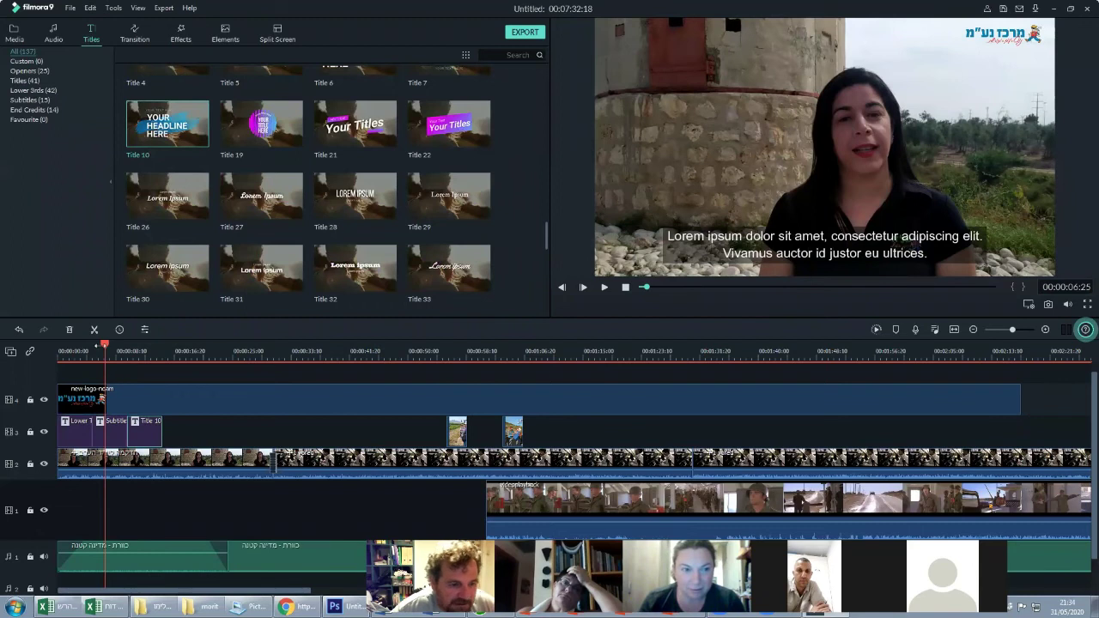
{"action": "key", "text": "space"}
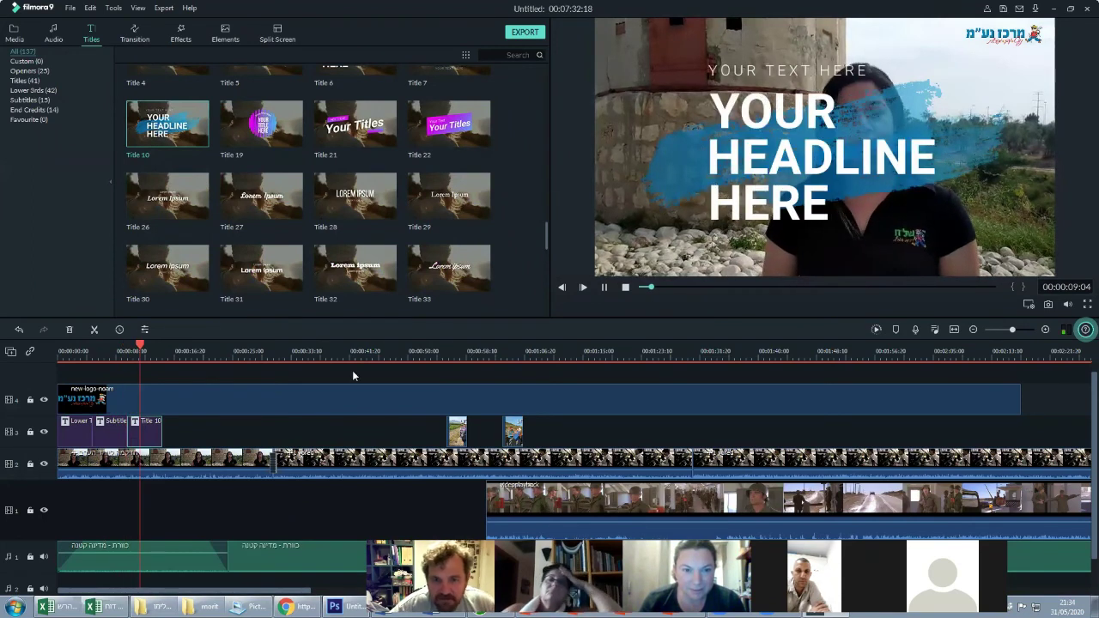
{"action": "key", "text": "space"}
Look through the credit designs in the title library and the filters in the effects library
{"action": "scroll", "coordinate": [335, 209], "scroll_direction": "up", "scroll_amount": 5}
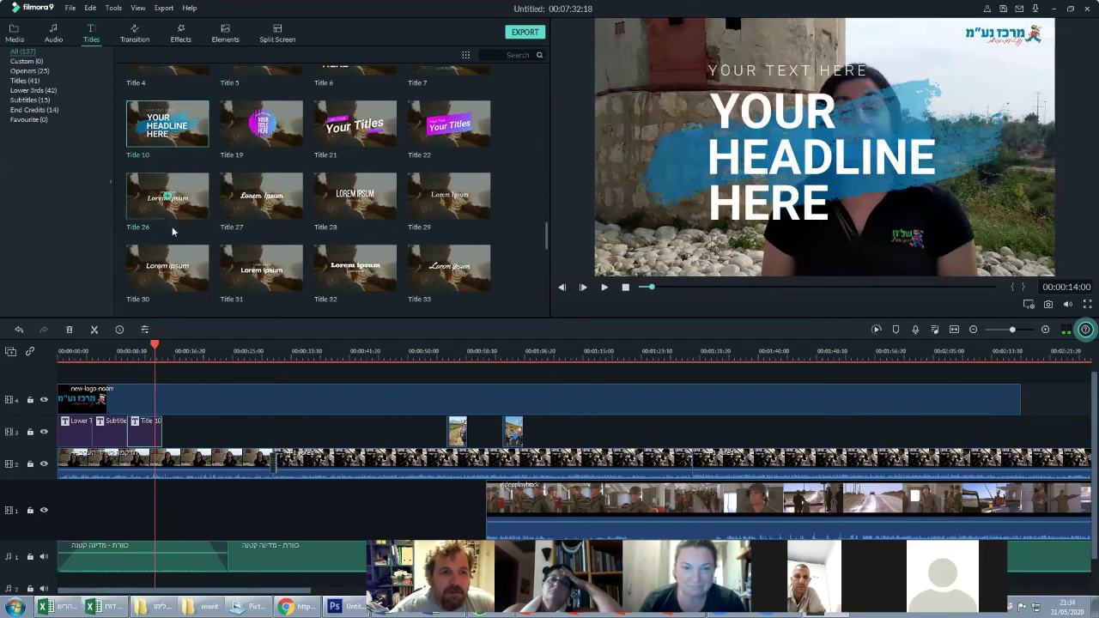
{"action": "scroll", "coordinate": [335, 209], "scroll_direction": "down", "scroll_amount": 10}
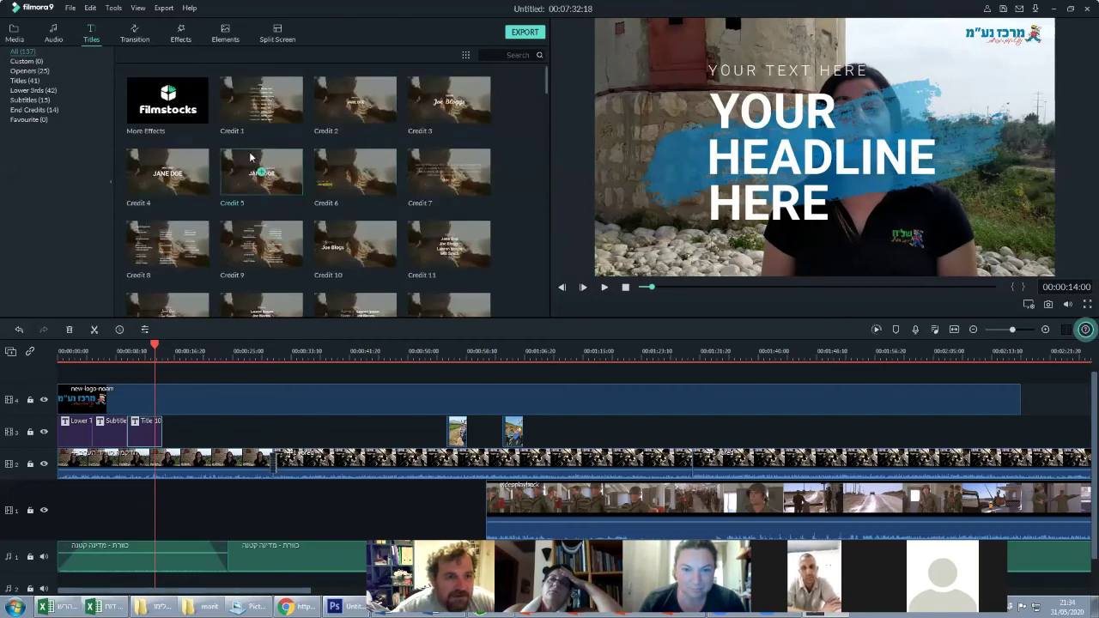
{"action": "left_click", "coordinate": [184, 39]}
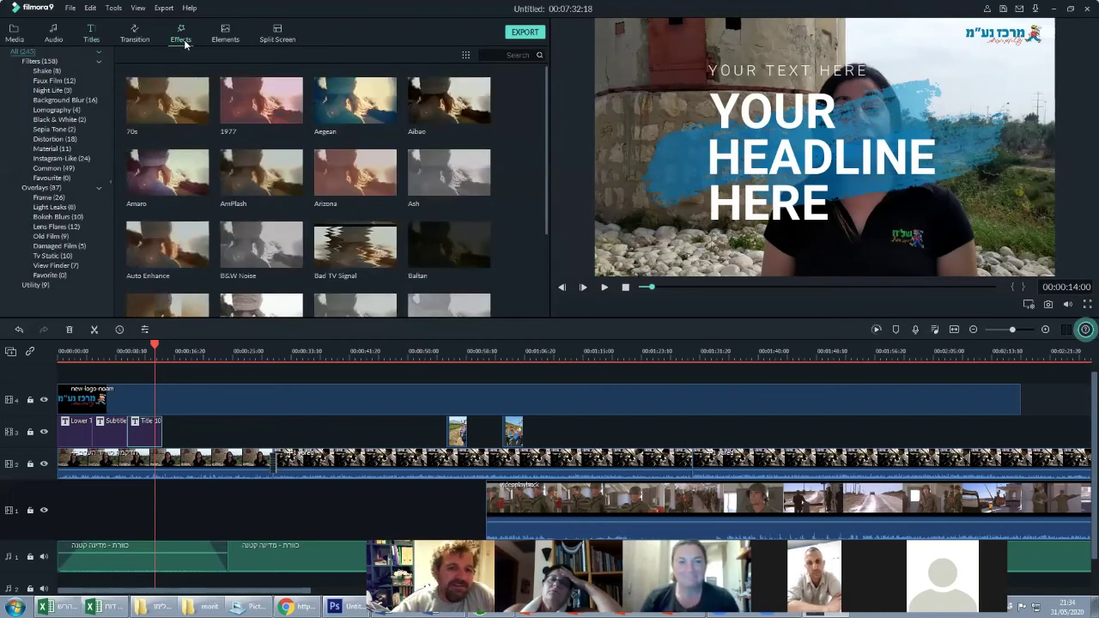
{"action": "scroll", "coordinate": [411, 207], "scroll_direction": "down", "scroll_amount": 5}
{"action": "scroll", "coordinate": [411, 207], "scroll_direction": "down", "scroll_amount": 2}
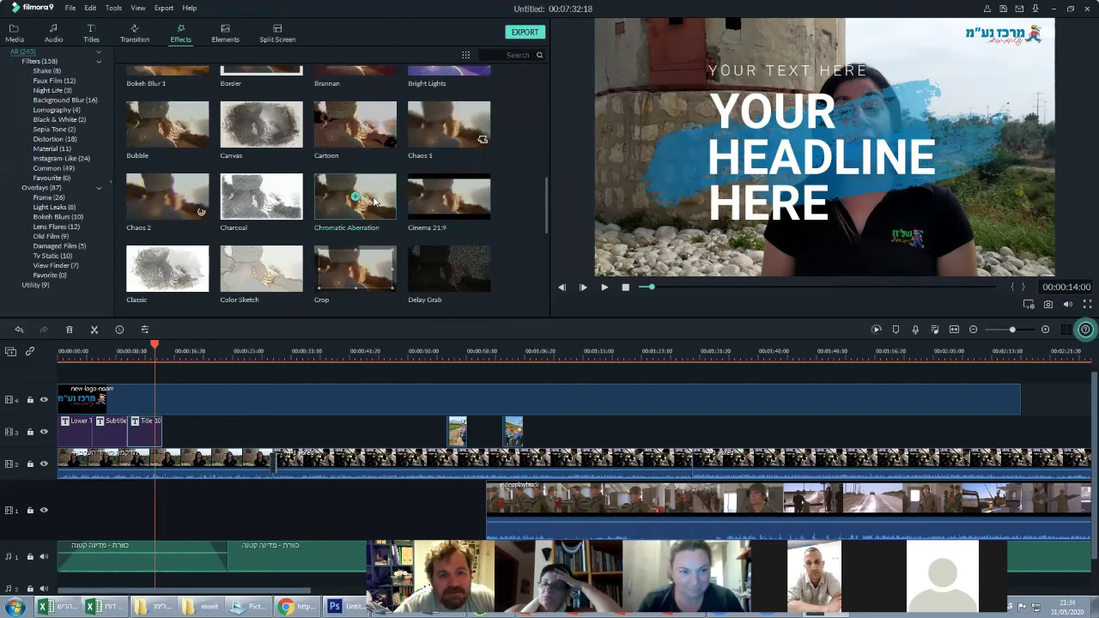
{"action": "scroll", "coordinate": [395, 189], "scroll_direction": "up", "scroll_amount": 10}
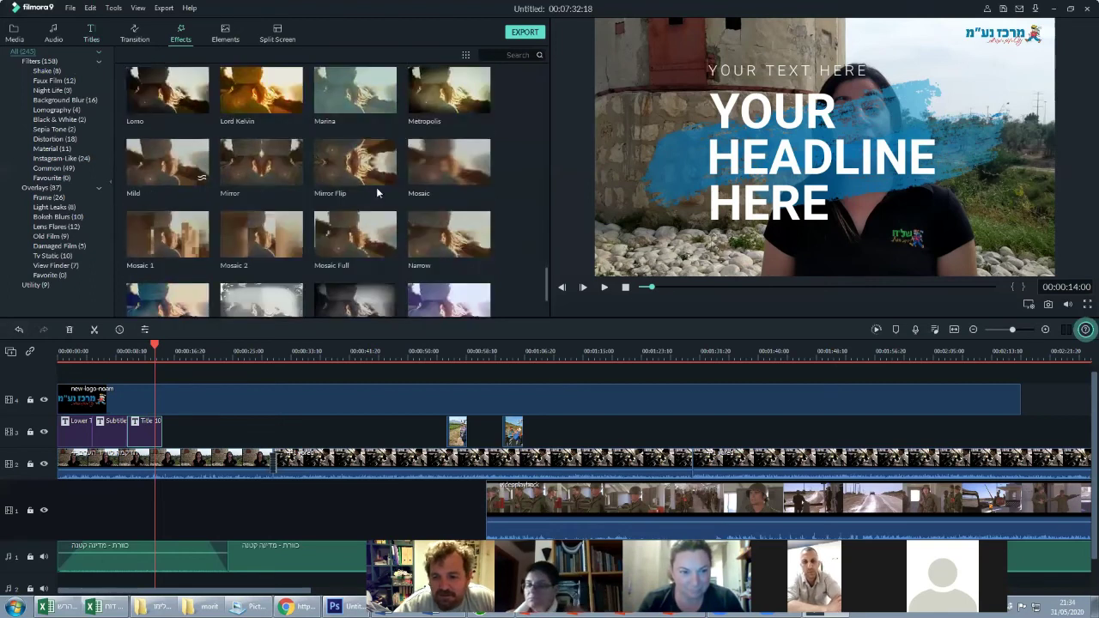
{"action": "scroll", "coordinate": [368, 187], "scroll_direction": "up", "scroll_amount": 1}
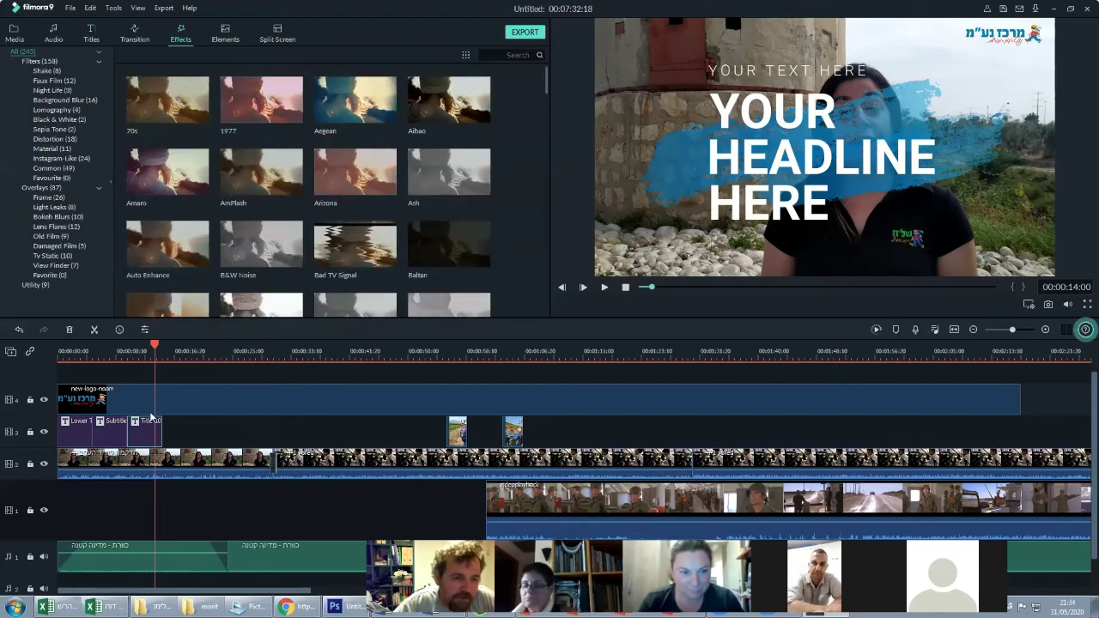
Add Element Handdrawn 20 on video track 3 directly after the Title 10 clip and play its animation
{"action": "left_click", "coordinate": [225, 40]}
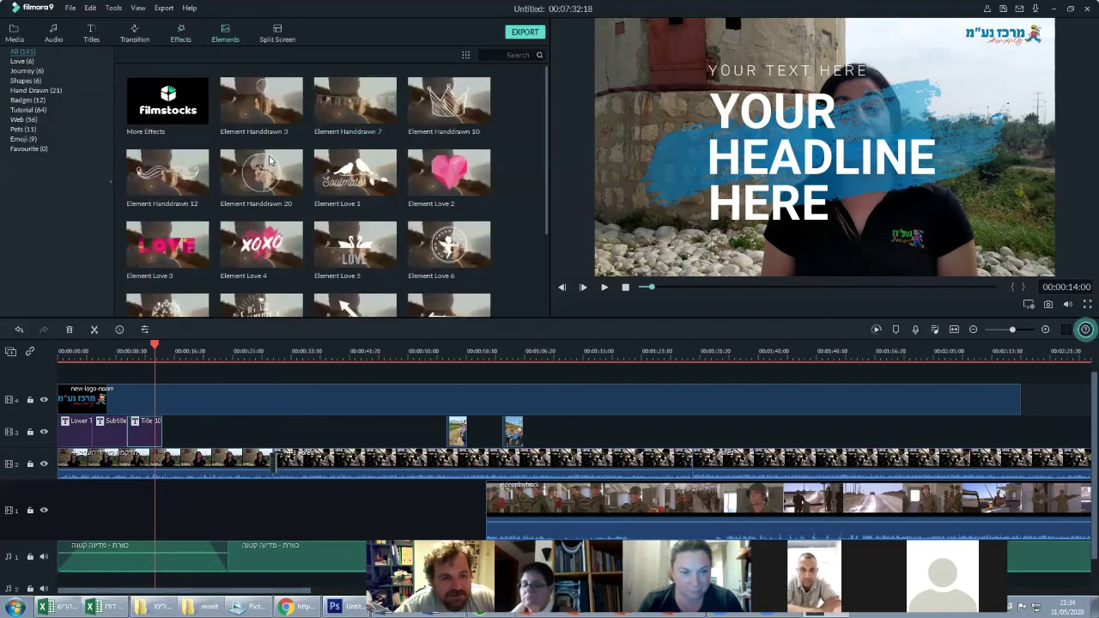
{"action": "left_click_drag", "start_coordinate": [263, 258], "coordinate": [172, 439]}
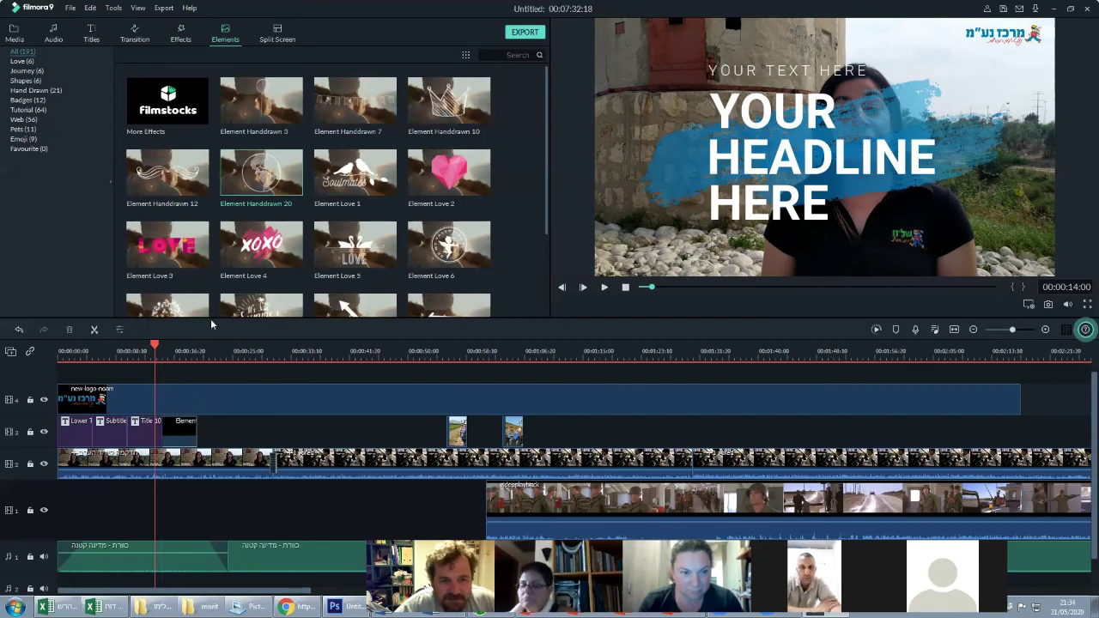
{"action": "key", "text": "space"}
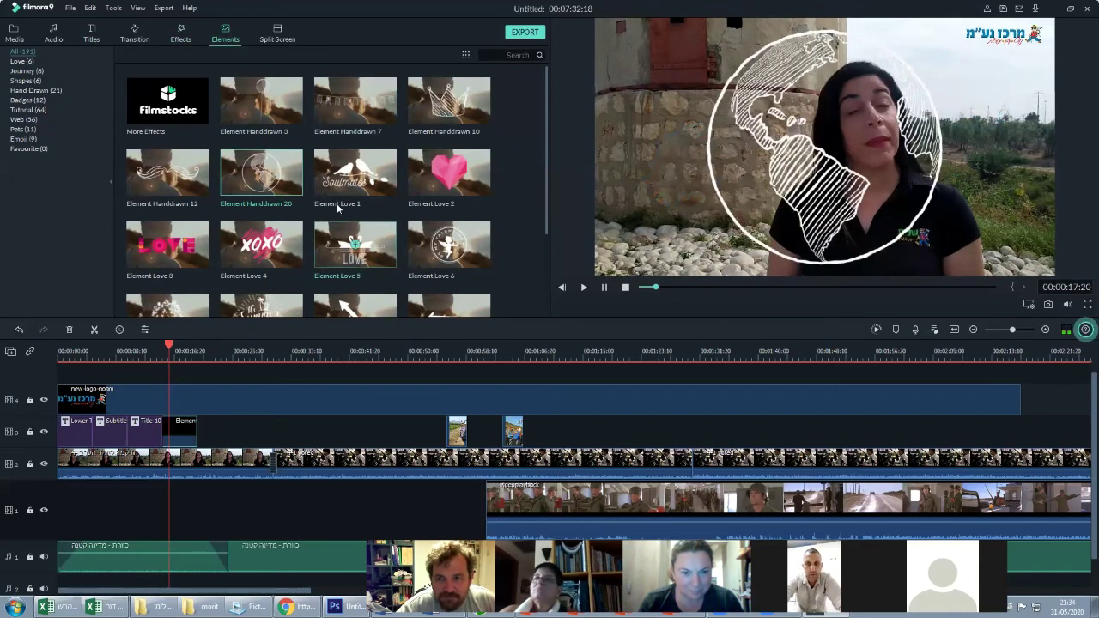
{"action": "scroll", "coordinate": [348, 172], "scroll_direction": "down", "scroll_amount": 10}
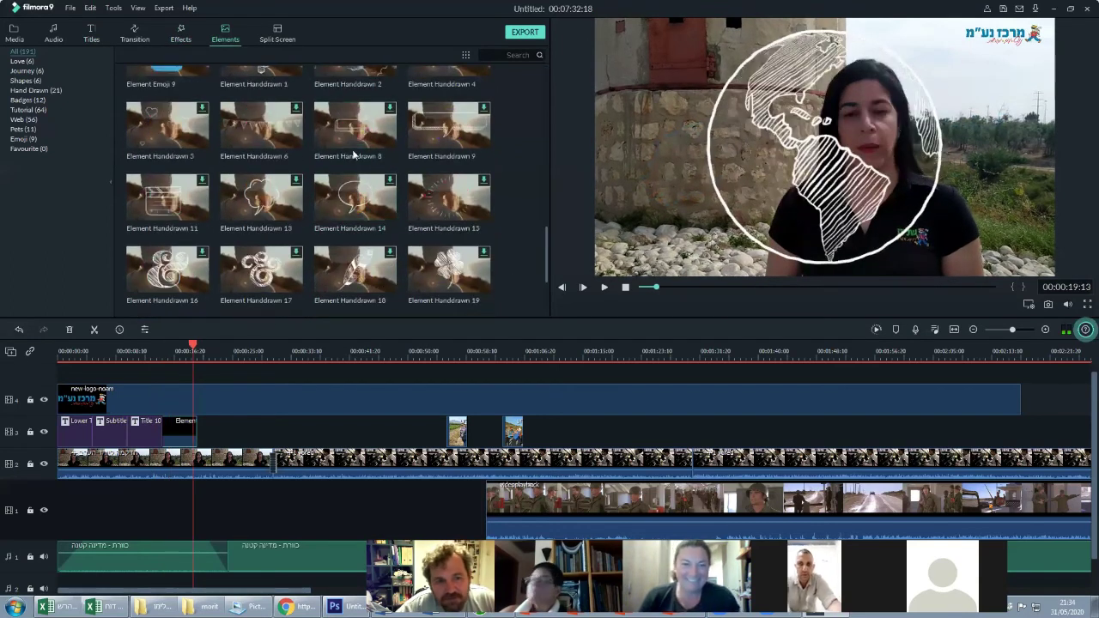
Add Element Handdrawn 14 on video track 3 directly after the Element Handdrawn 20 clip and play its animation
{"action": "scroll", "coordinate": [326, 181], "scroll_direction": "down", "scroll_amount": 1}
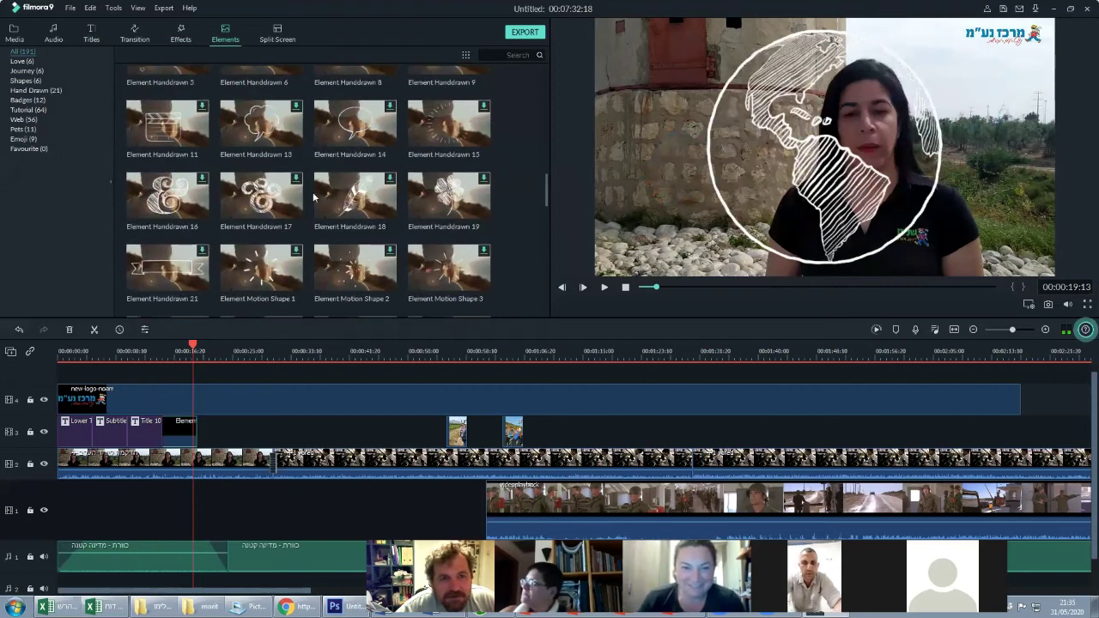
{"action": "left_click_drag", "start_coordinate": [354, 124], "coordinate": [208, 441]}
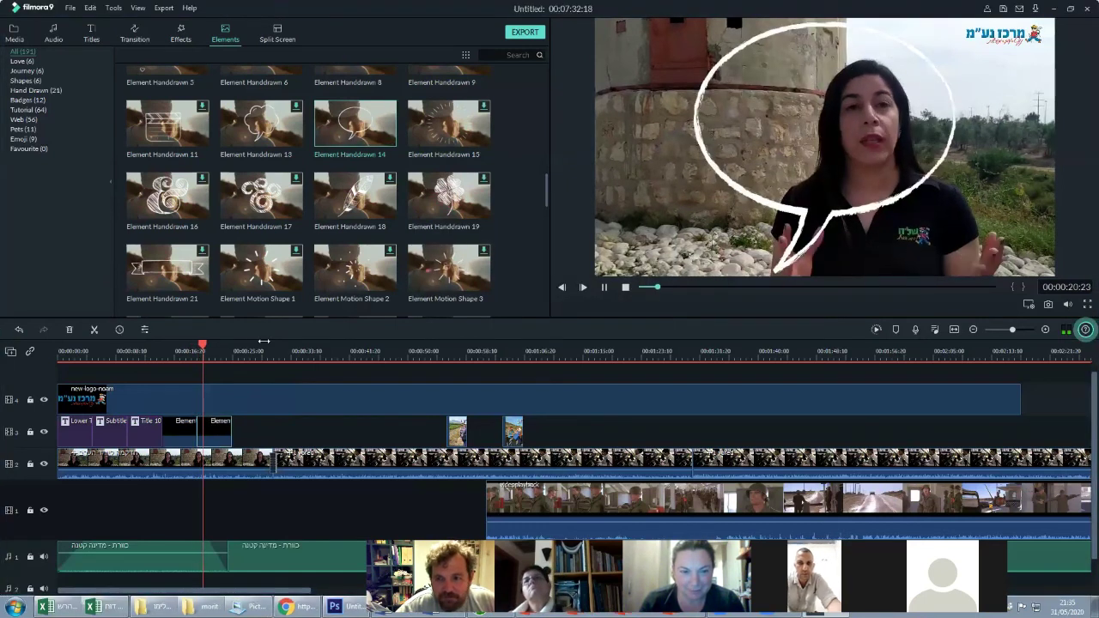
{"action": "key", "text": "space"}
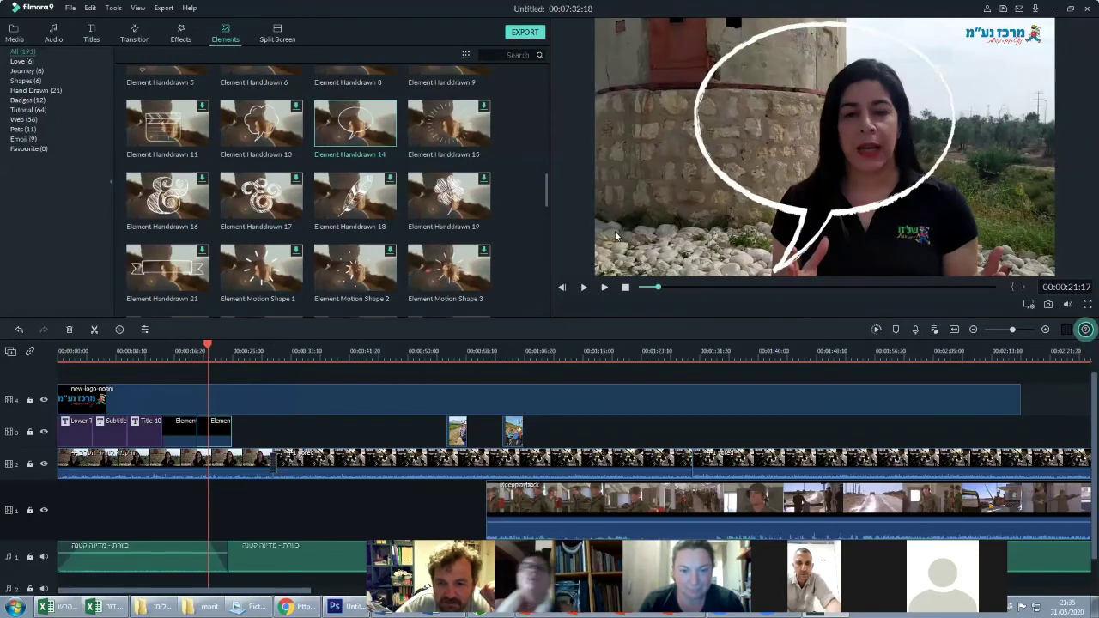
{"action": "scroll", "coordinate": [361, 138], "scroll_direction": "up", "scroll_amount": 10}
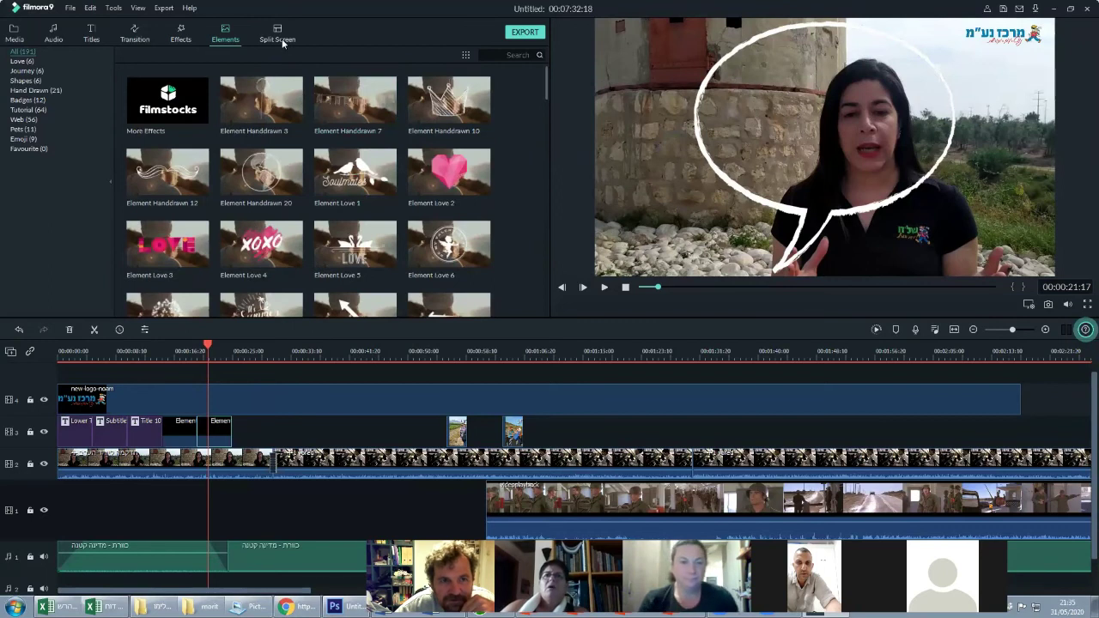
Show the split-screen layouts, then delete the videoplayback clip from video track 1 and the second music clip from audio track 1
{"action": "left_click", "coordinate": [282, 44]}
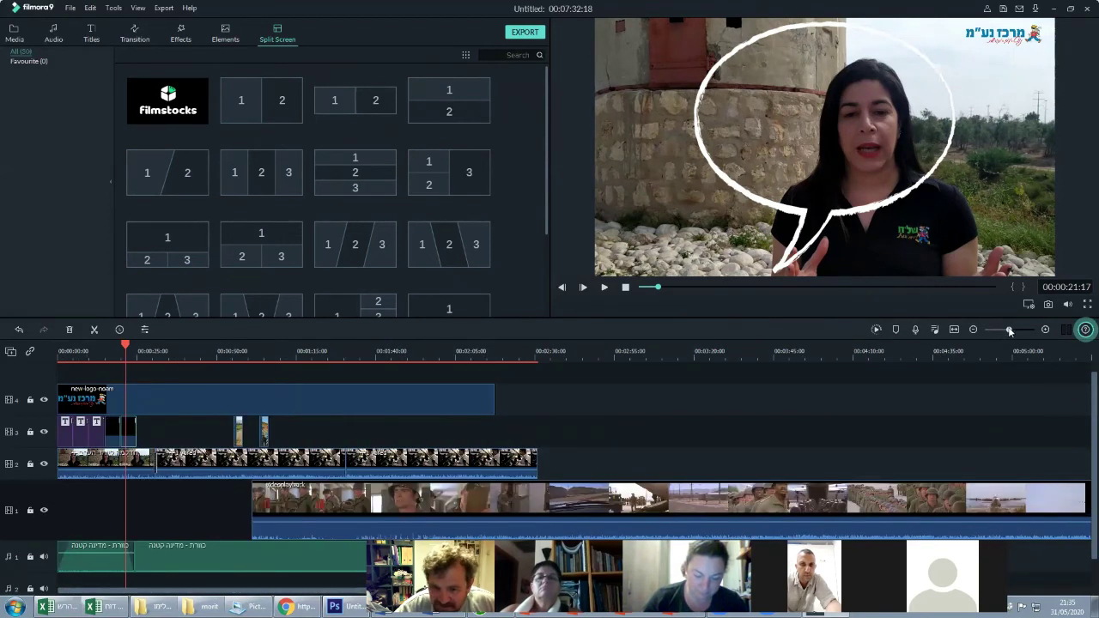
{"action": "right_click", "coordinate": [503, 513]}
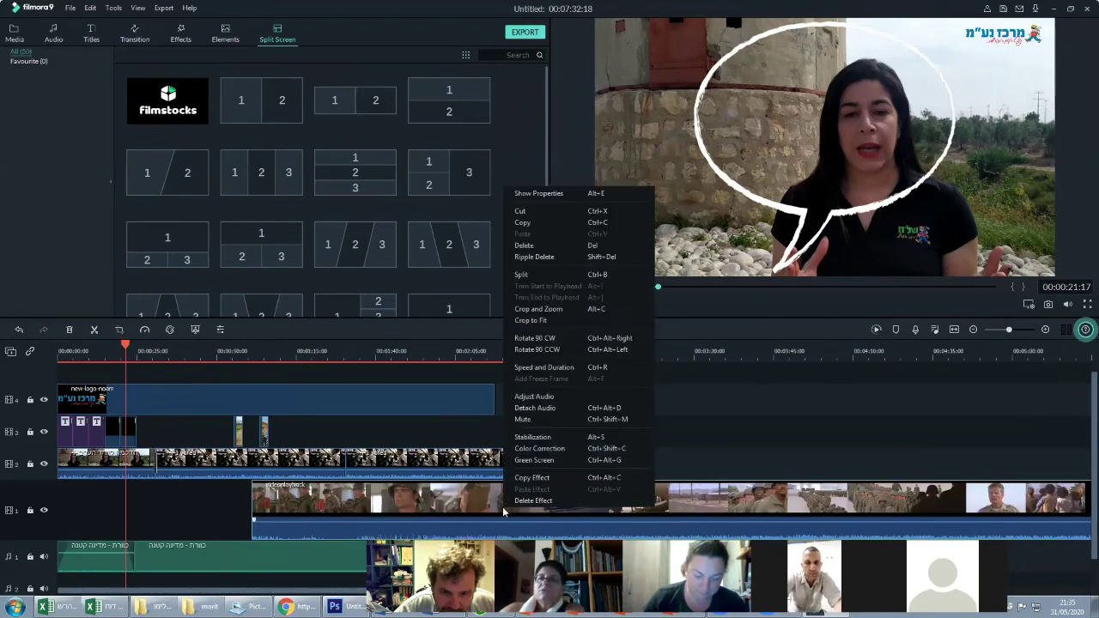
{"action": "left_click", "coordinate": [523, 246]}
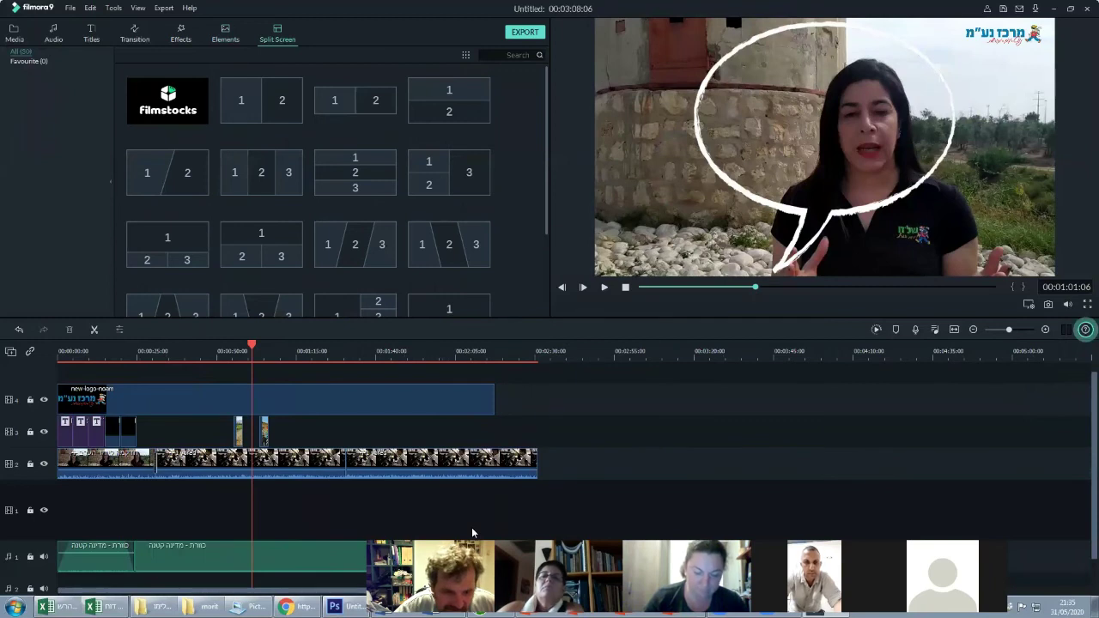
{"action": "right_click", "coordinate": [335, 560]}
{"action": "left_click", "coordinate": [369, 464]}
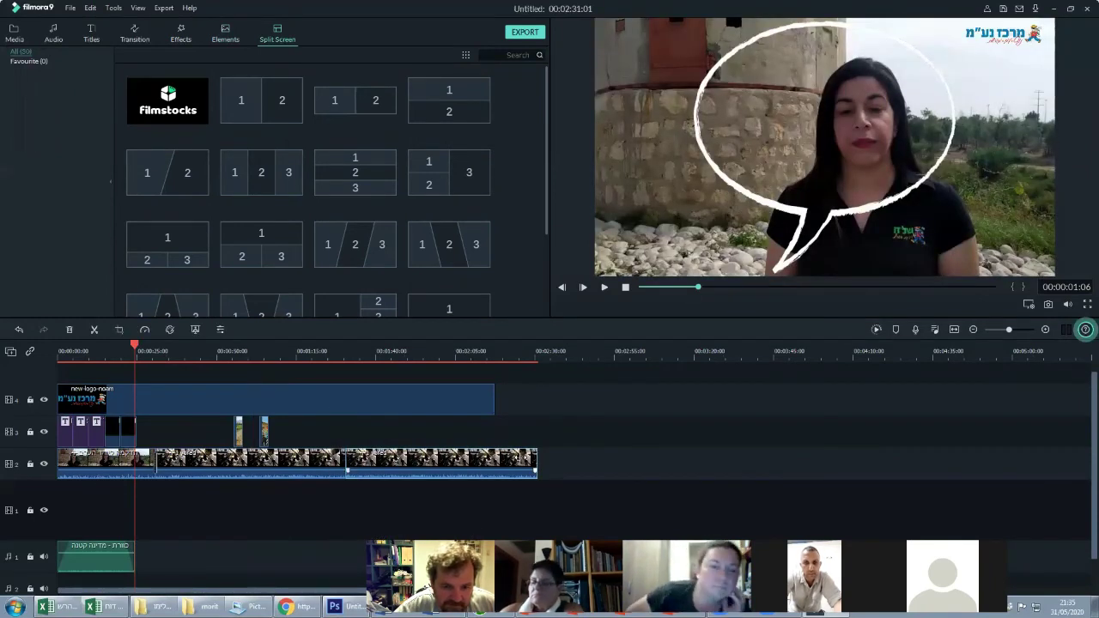
Trim the end of the last clip on video track 2 to line up with the end of the logo clip
{"action": "double_click", "coordinate": [526, 464]}
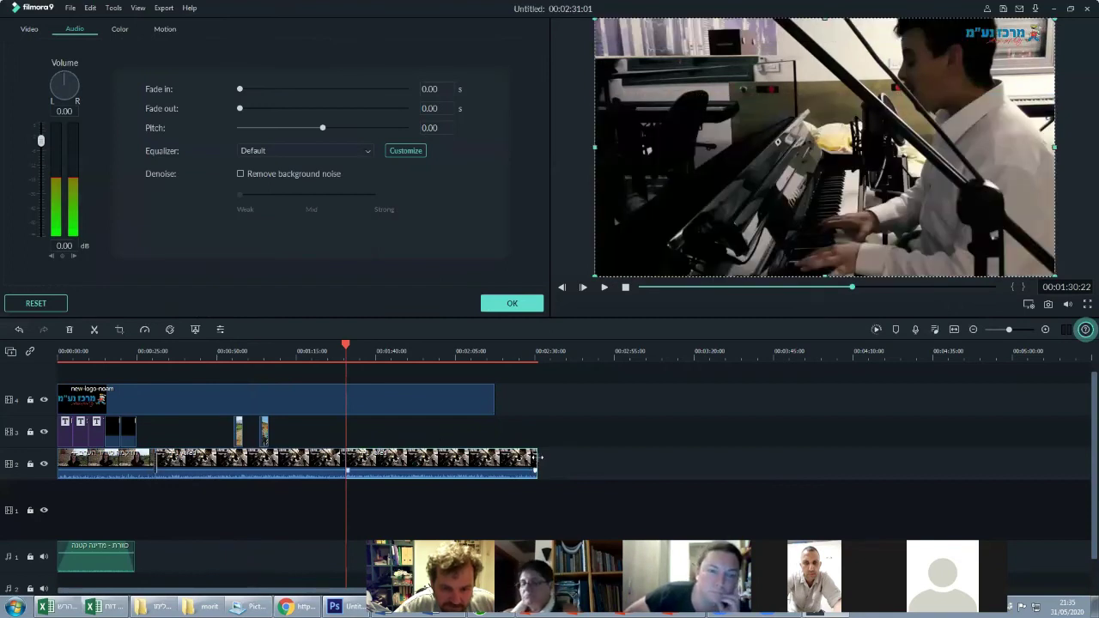
{"action": "left_click_drag", "start_coordinate": [537, 459], "coordinate": [495, 464]}
{"action": "left_click", "coordinate": [511, 304]}
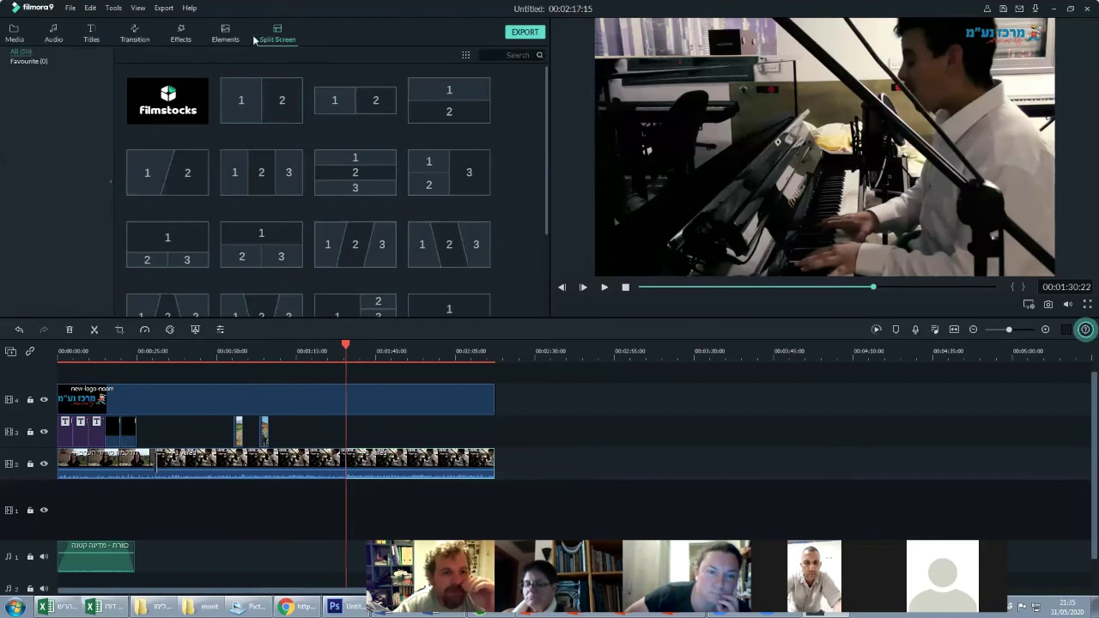
Add the three-column split screen on video track 4 directly after the logo clip, open its settings and show its frame at 00:02:19:22
{"action": "left_click", "coordinate": [245, 173]}
{"action": "left_click_drag", "start_coordinate": [506, 401], "coordinate": [507, 401]}
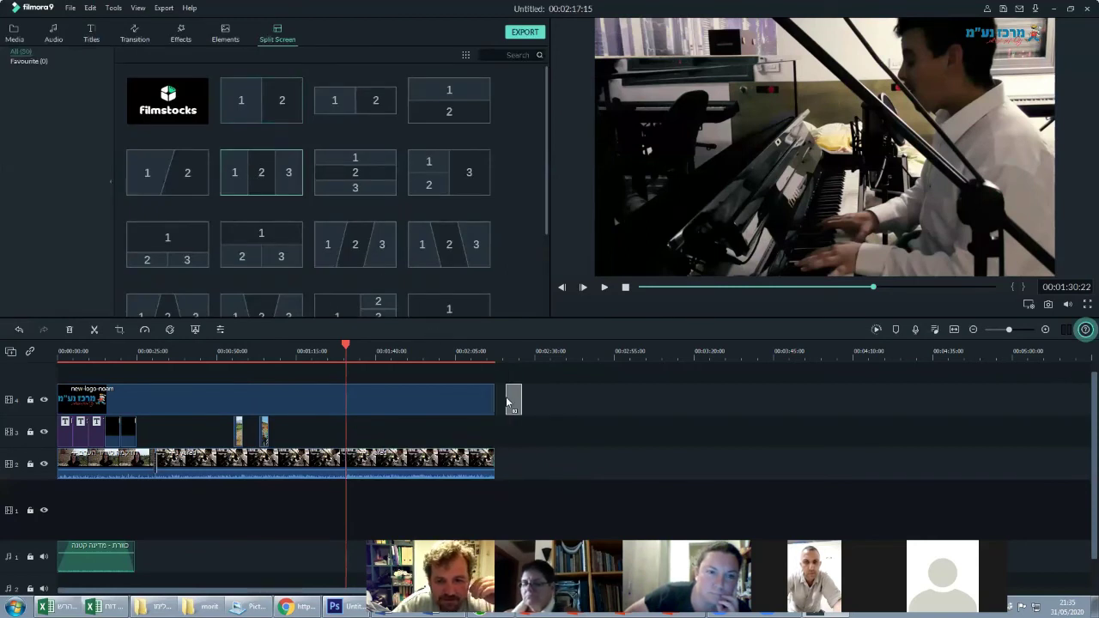
{"action": "double_click", "coordinate": [506, 401]}
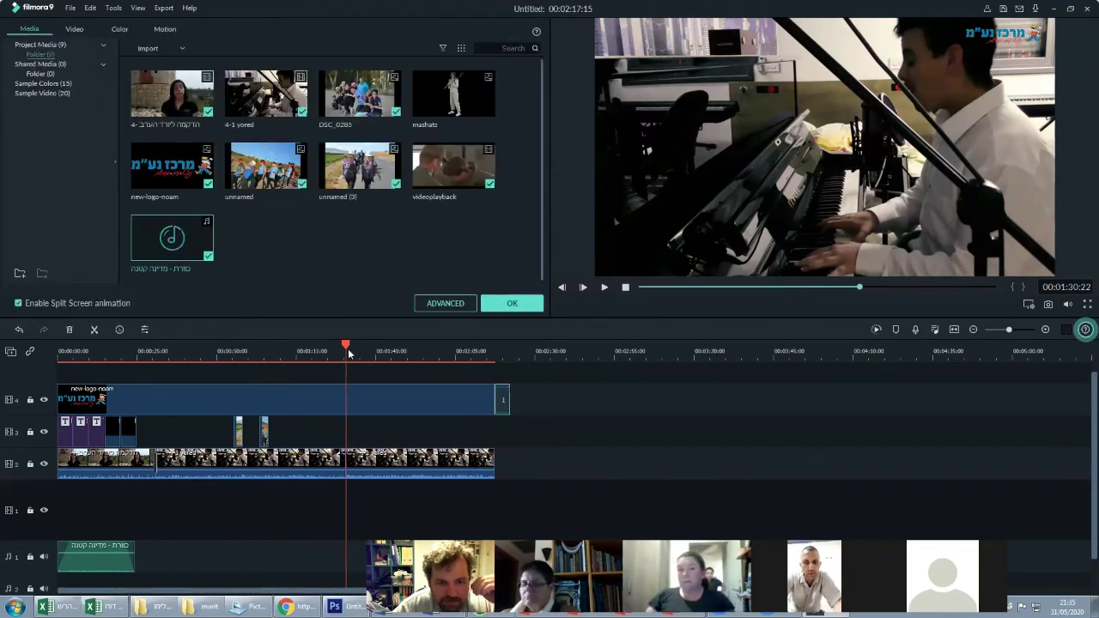
{"action": "left_click_drag", "start_coordinate": [388, 352], "coordinate": [503, 349]}
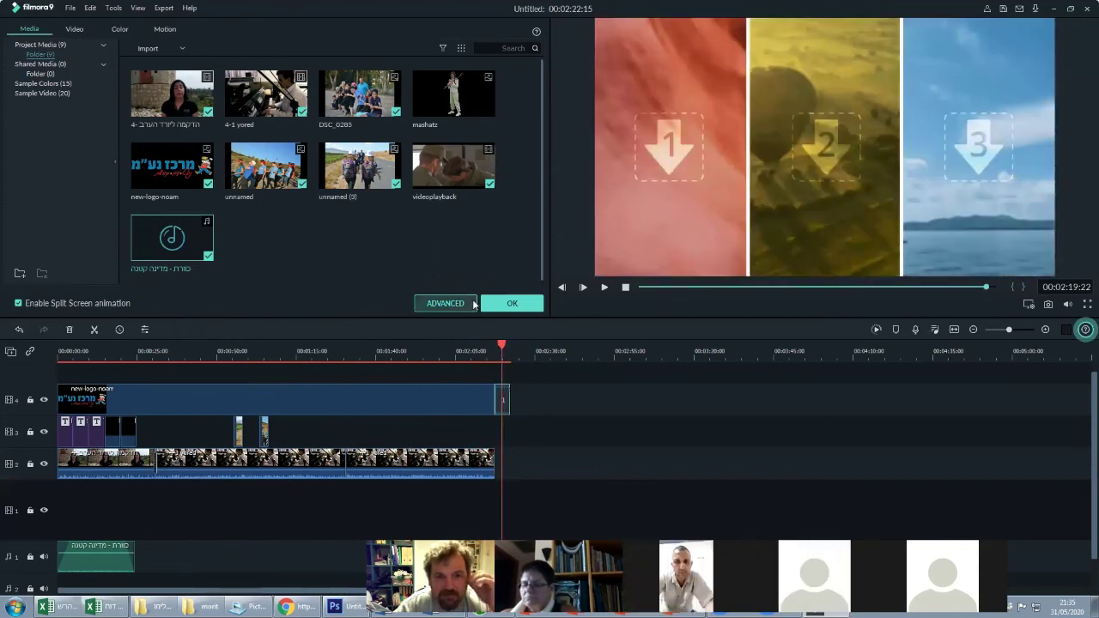
Fill split-screen panes 1 to 3 with mashatz, the video of the woman by the stone tower and unnamed, play the timeline's opening and accept
{"action": "left_click_drag", "start_coordinate": [437, 110], "coordinate": [662, 160]}
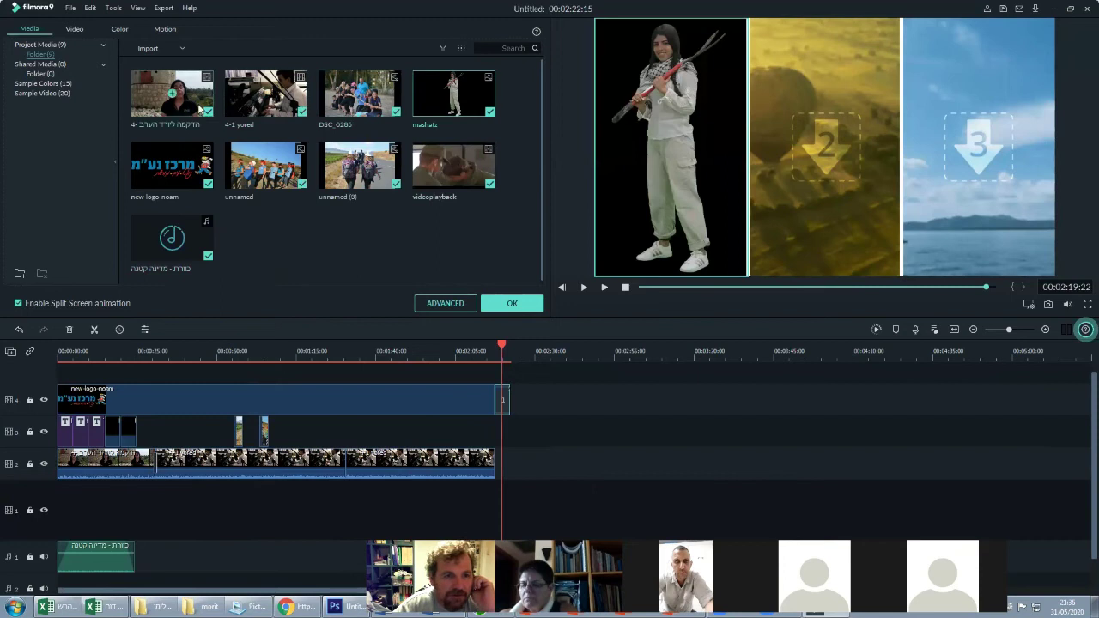
{"action": "left_click_drag", "start_coordinate": [805, 148], "coordinate": [792, 136]}
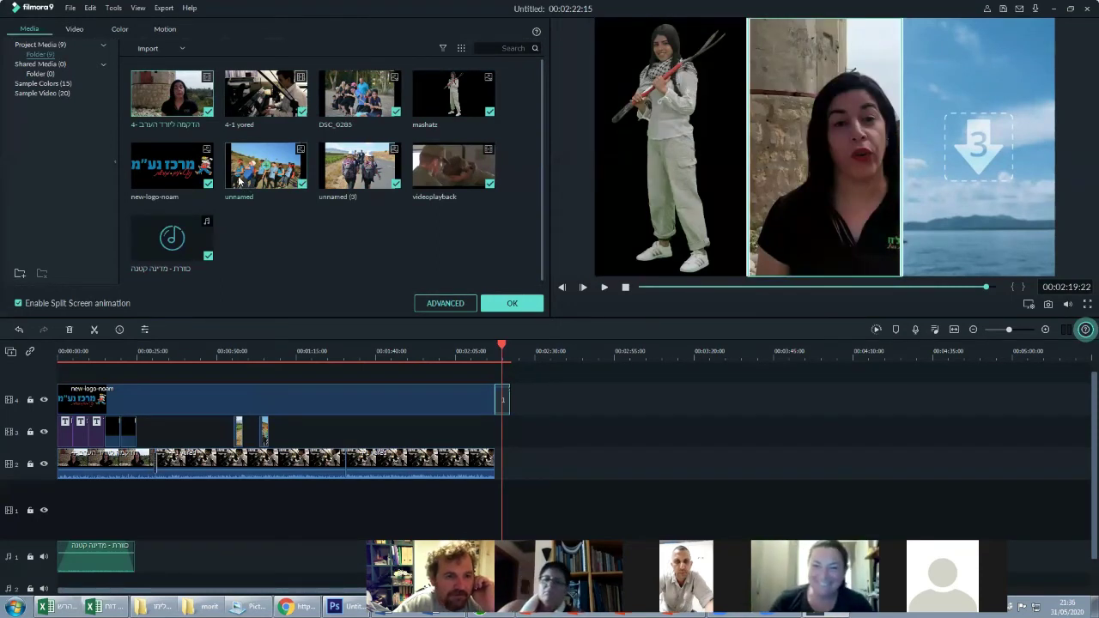
{"action": "left_click_drag", "start_coordinate": [559, 167], "coordinate": [944, 165]}
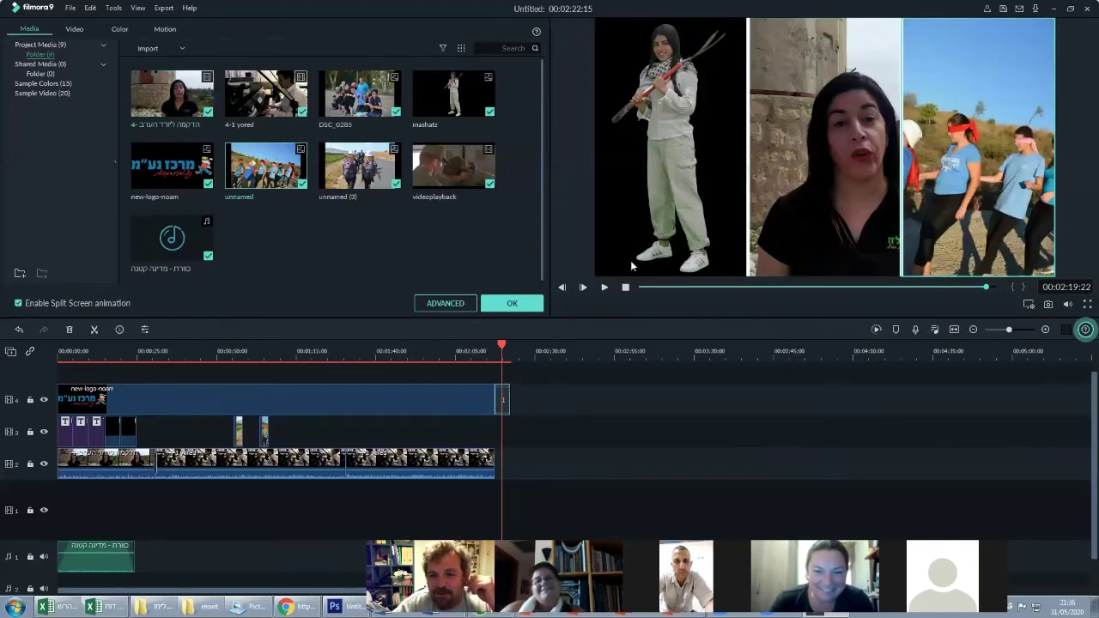
{"action": "key", "text": "space"}
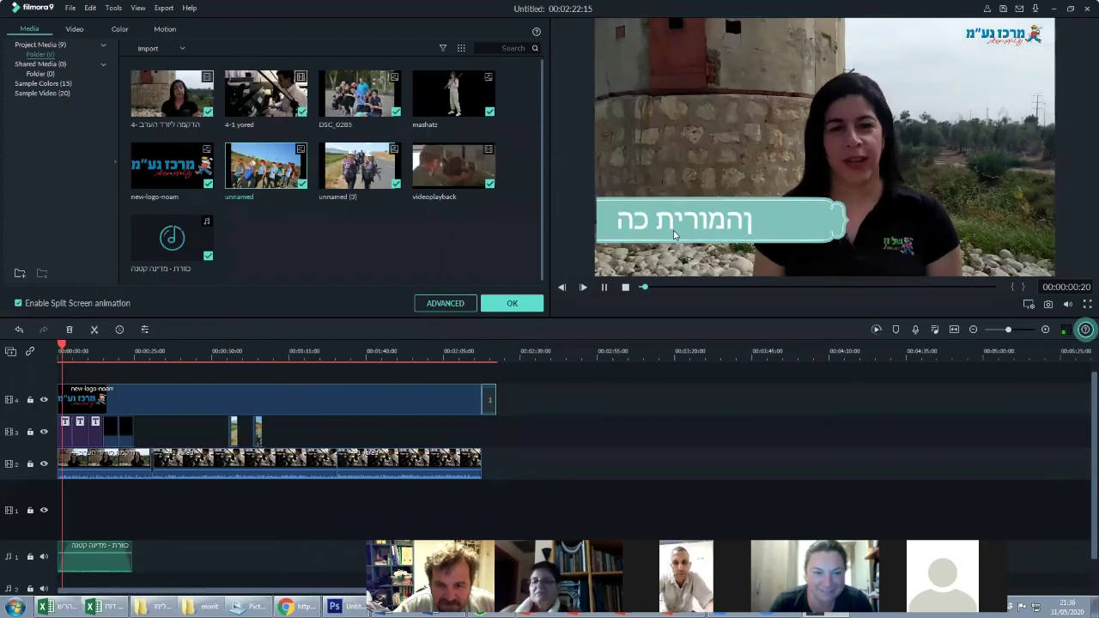
{"action": "left_click", "coordinate": [603, 288]}
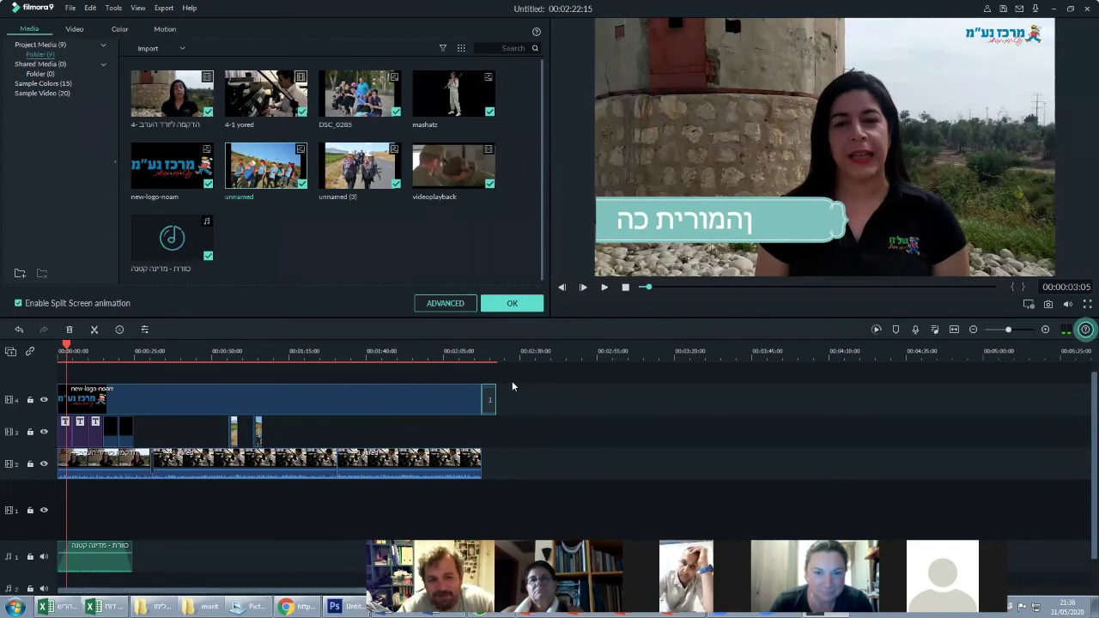
{"action": "left_click", "coordinate": [513, 304]}
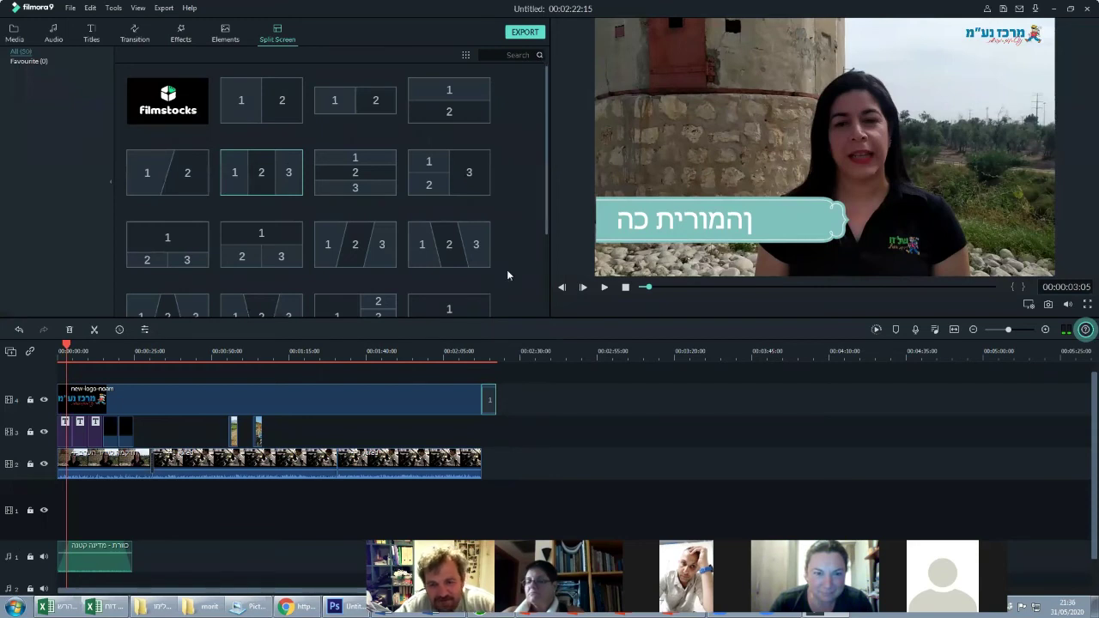
Look over the split-screen layouts and the local MP4 export settings, and show the three-pane split screen at 00:02:18:21
{"action": "scroll", "coordinate": [506, 206], "scroll_direction": "down", "scroll_amount": 3}
{"action": "scroll", "coordinate": [505, 206], "scroll_direction": "up", "scroll_amount": 3}
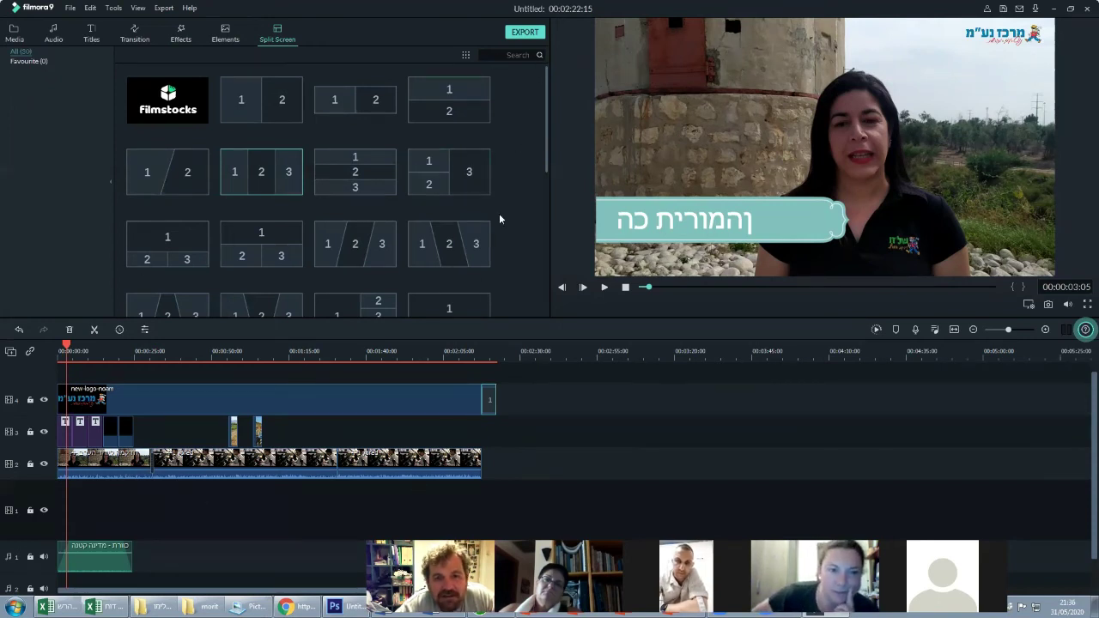
{"action": "left_click", "coordinate": [528, 34]}
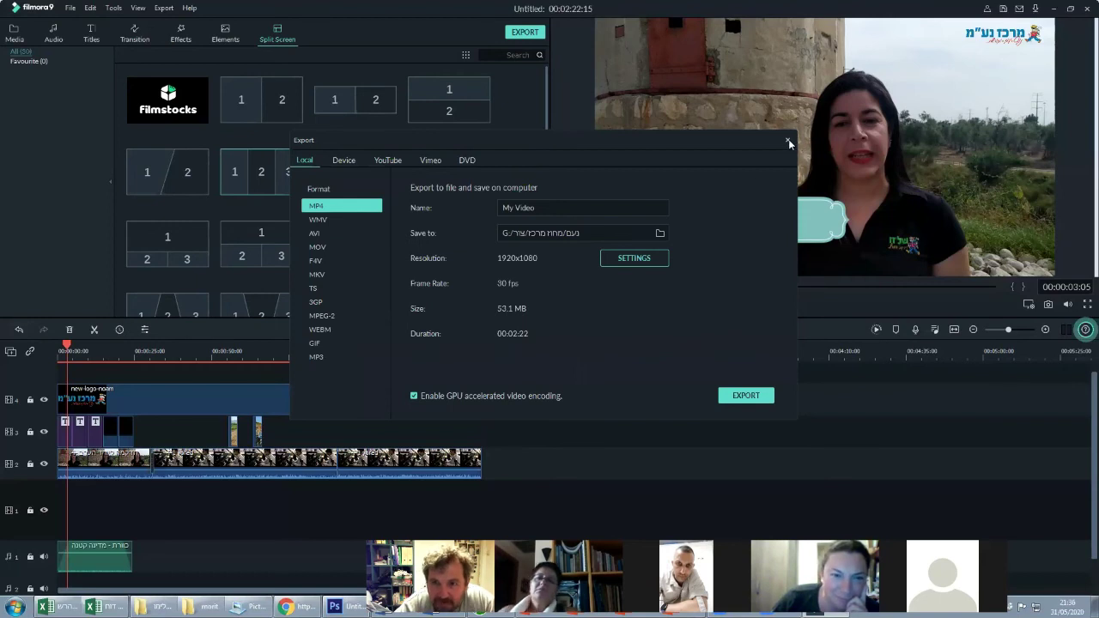
{"action": "key", "text": "Escape"}
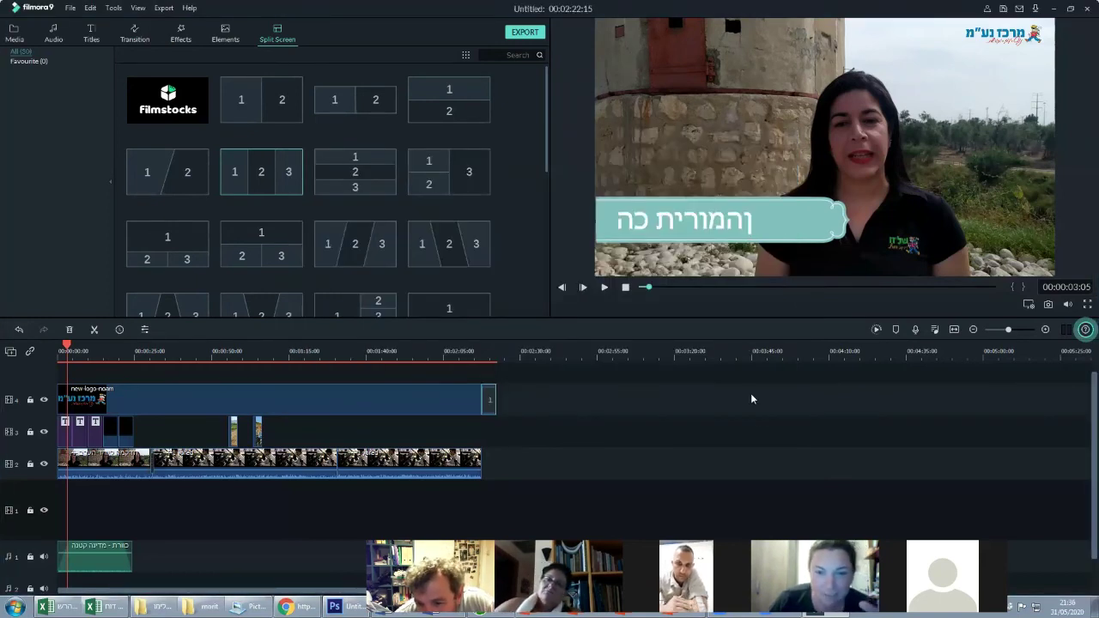
{"action": "left_click", "coordinate": [484, 348]}
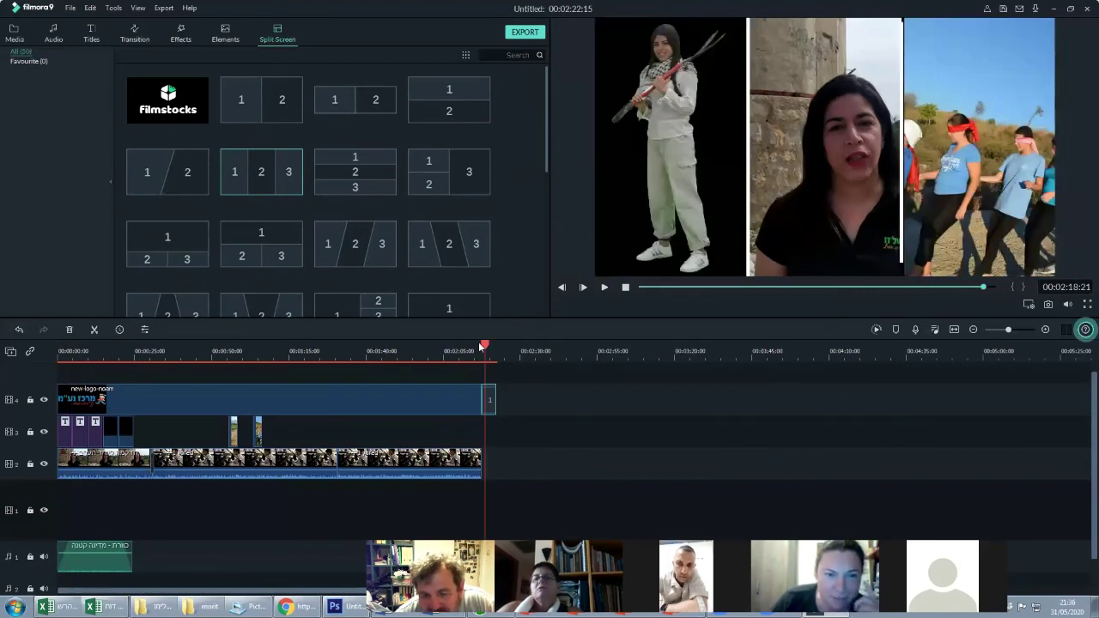
Add the six-pane Split Screen 20 on video track 4 after a gap, extend its end to 00:03:27:08 and open its settings
{"action": "scroll", "coordinate": [378, 195], "scroll_direction": "down", "scroll_amount": 3}
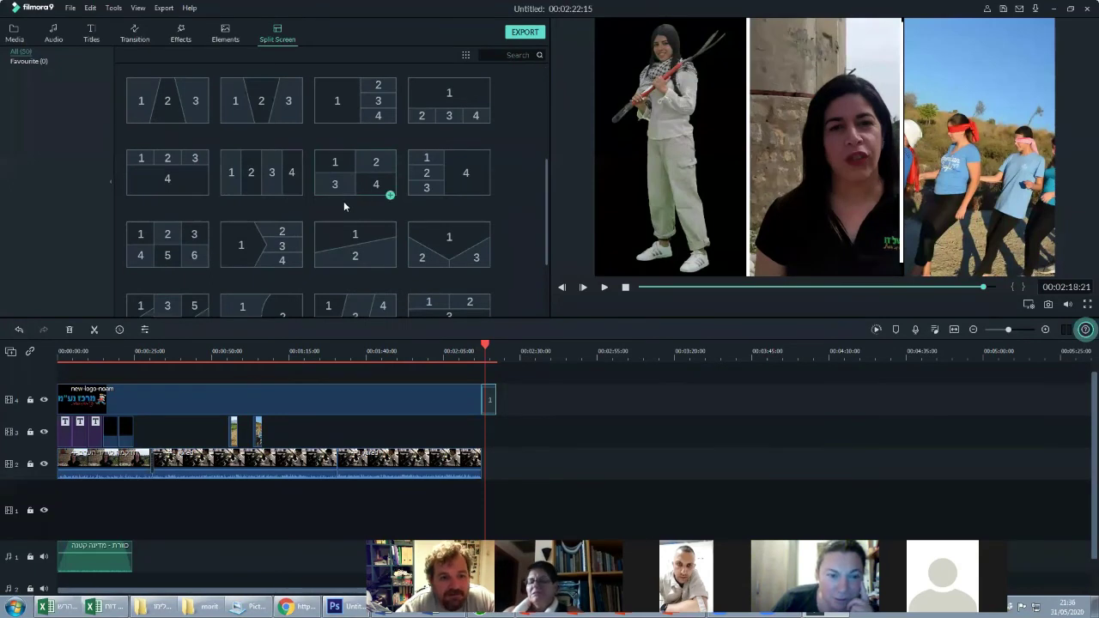
{"action": "left_click", "coordinate": [197, 255]}
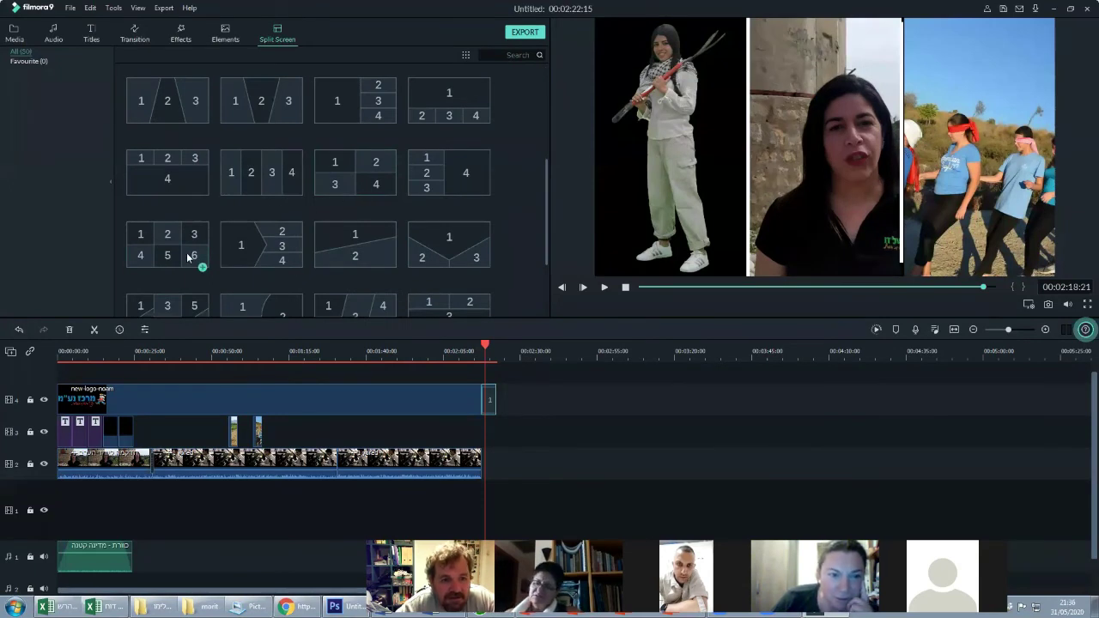
{"action": "left_click_drag", "start_coordinate": [585, 401], "coordinate": [695, 396]}
{"action": "double_click", "coordinate": [577, 399]}
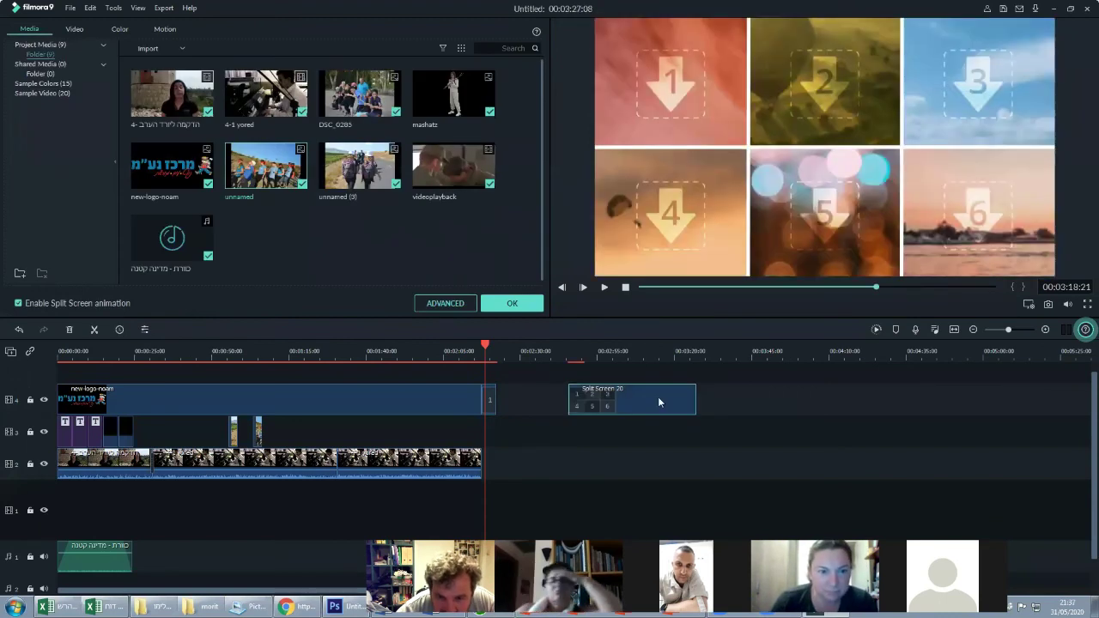
{"action": "left_click", "coordinate": [629, 350]}
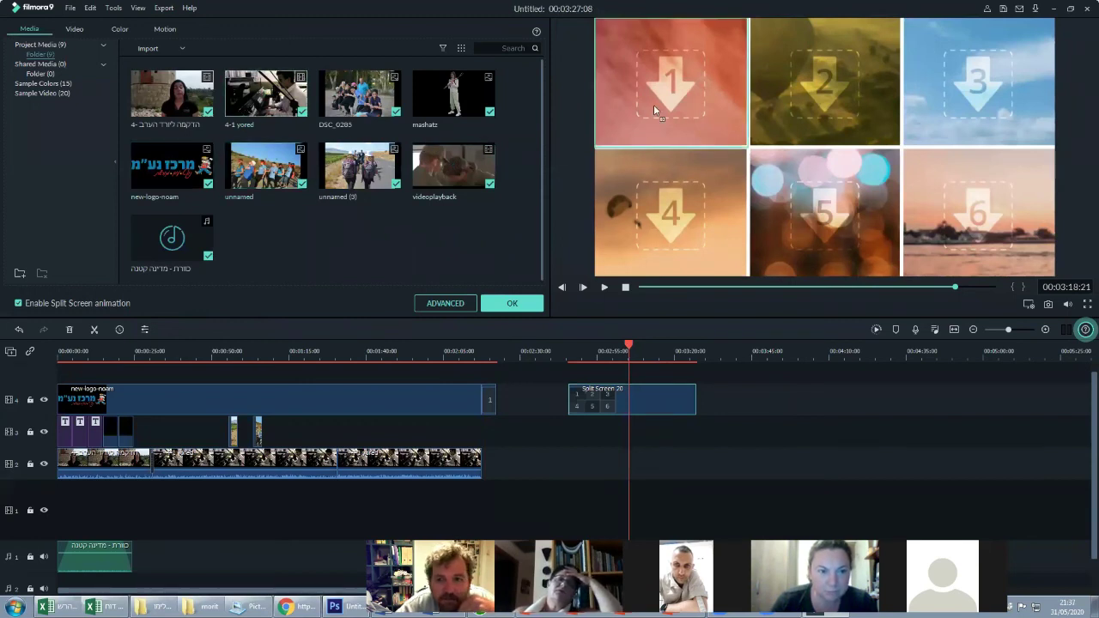
Place the 4-1 yored video in pane 1 and the videoplayback video in pane 4 of the six-pane split screen
{"action": "left_click_drag", "start_coordinate": [267, 95], "coordinate": [671, 81]}
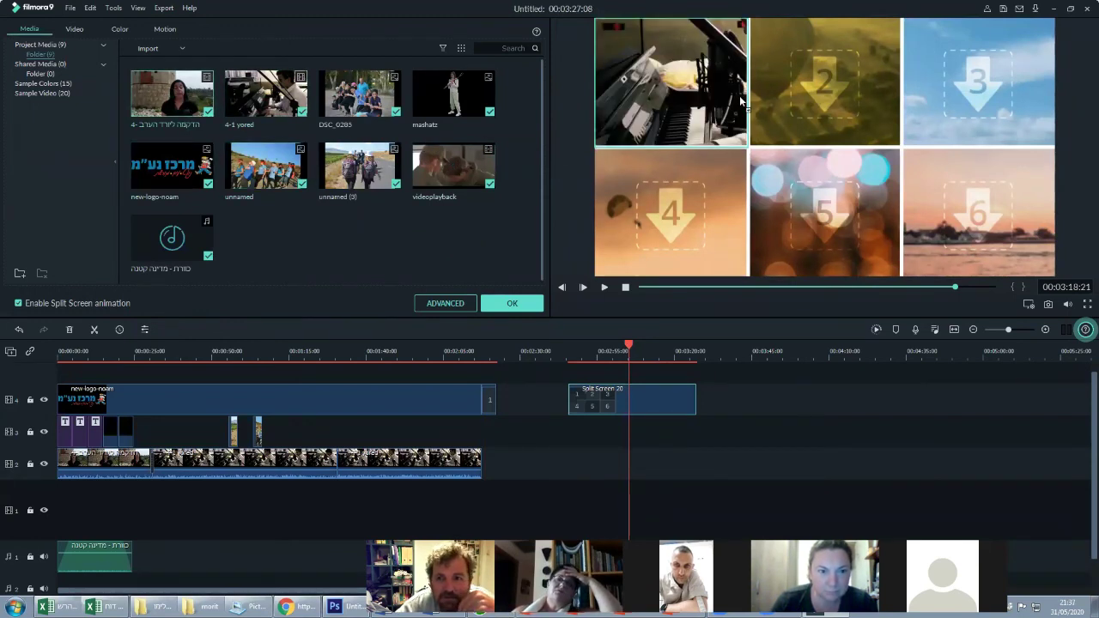
{"action": "left_click", "coordinate": [692, 93]}
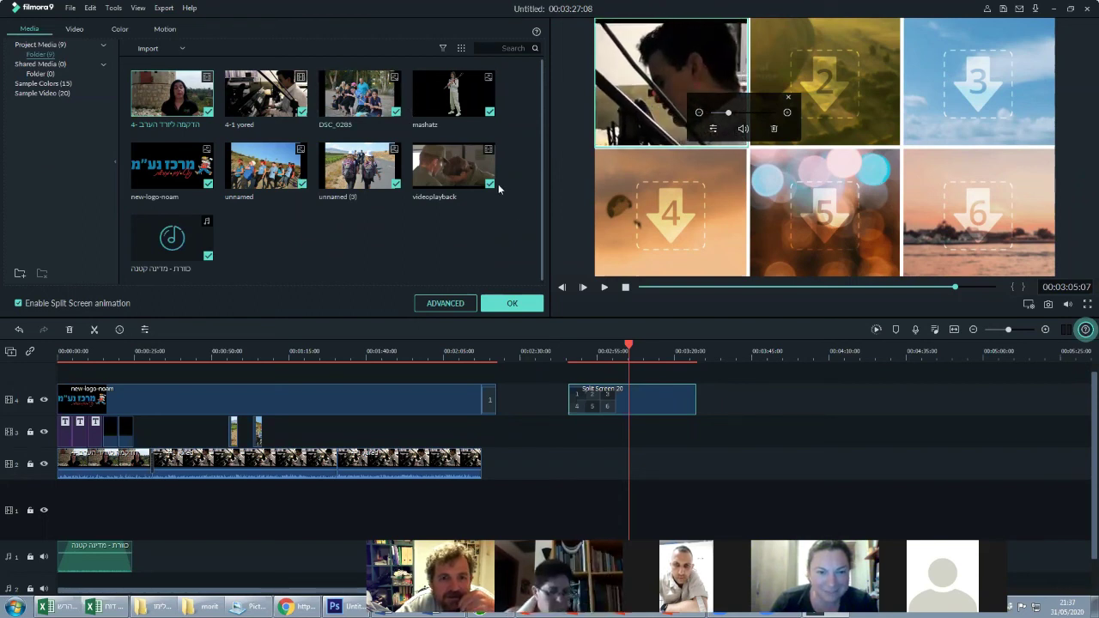
{"action": "left_click_drag", "start_coordinate": [492, 180], "coordinate": [672, 204]}
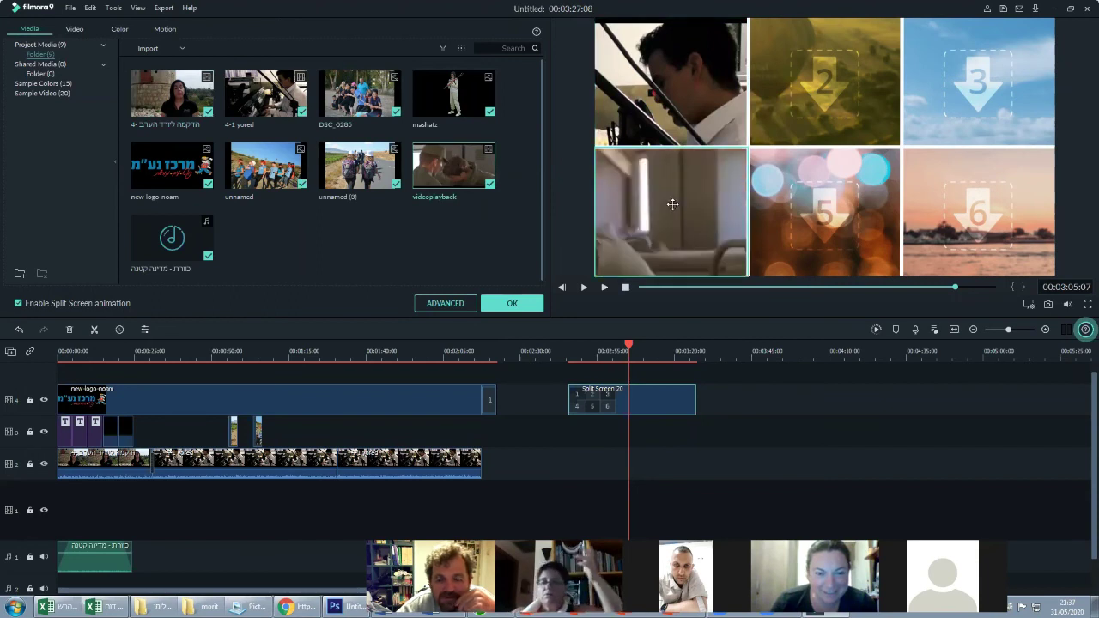
{"action": "mouse_move", "coordinate": [672, 205]}
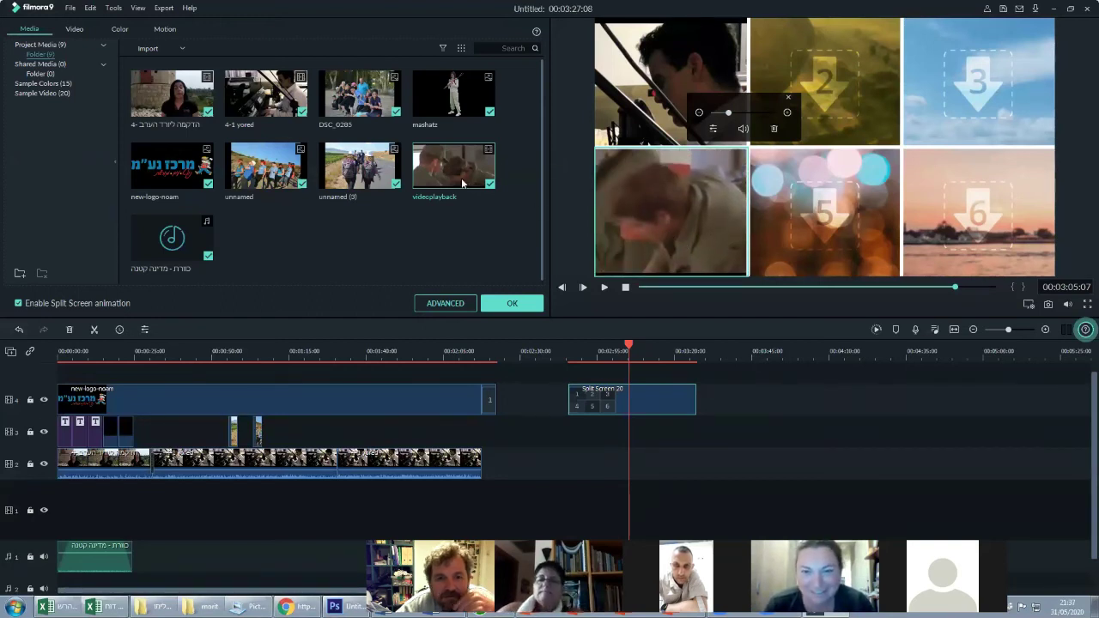
Place unnamed (3) in pane 5 and DSC_0285 in pane 2 of the six-pane split screen, accept the settings and play the result
{"action": "left_click_drag", "start_coordinate": [373, 167], "coordinate": [810, 193]}
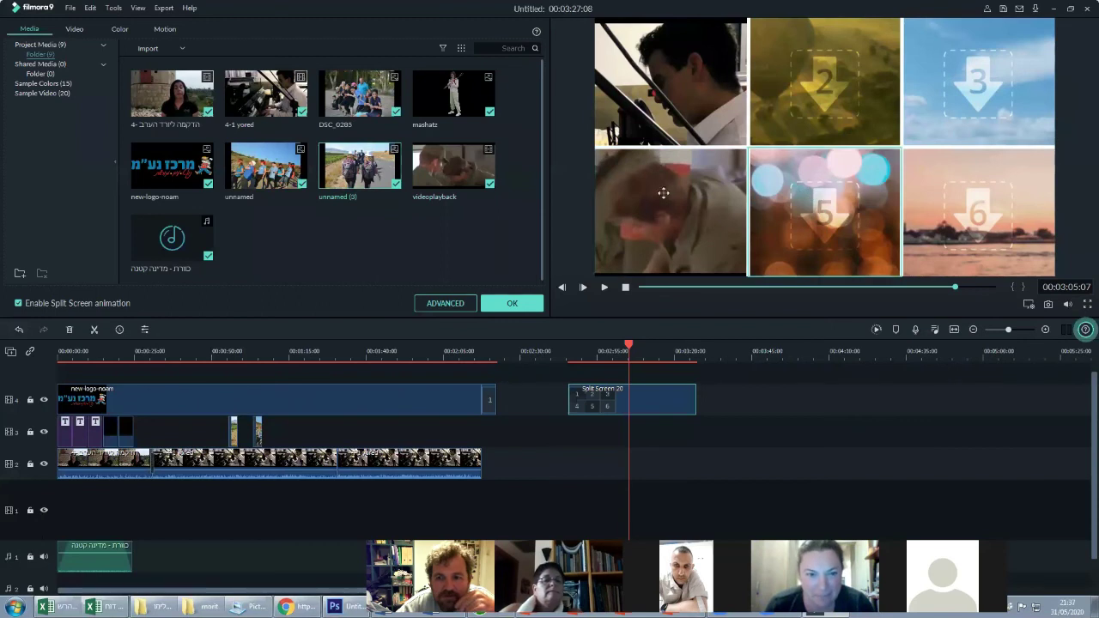
{"action": "left_click_drag", "start_coordinate": [360, 96], "coordinate": [823, 117]}
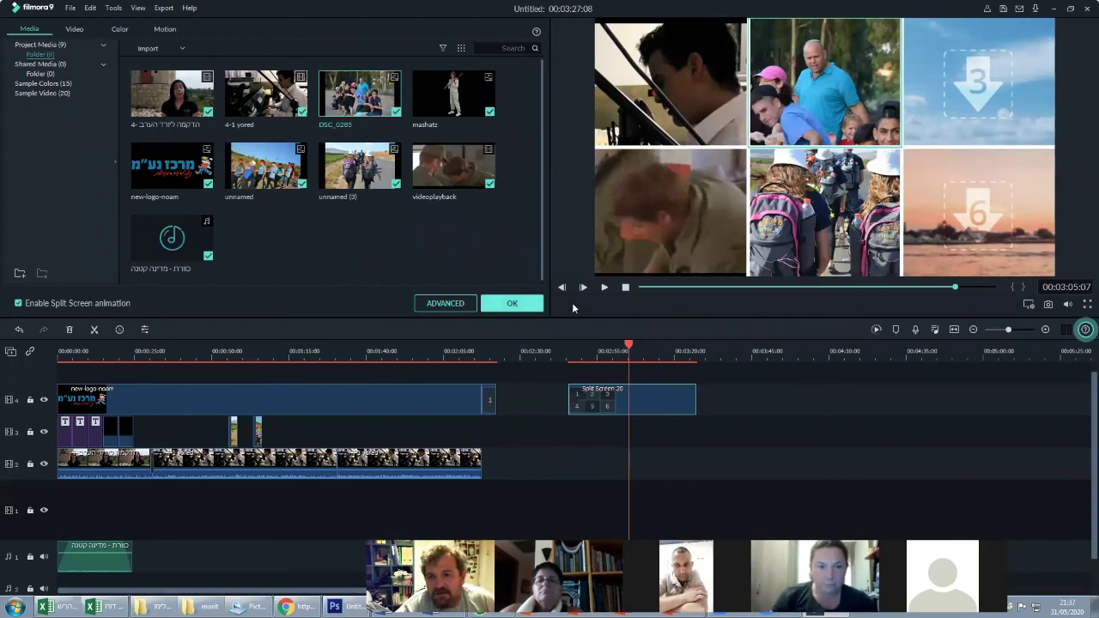
{"action": "key", "text": "Return"}
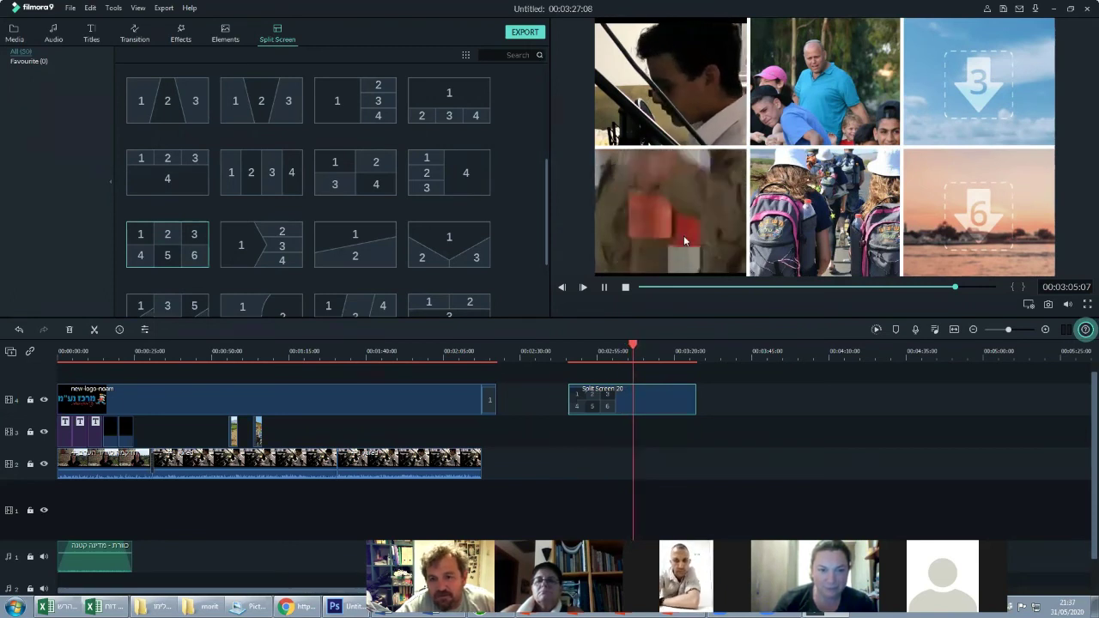
{"action": "key", "text": "space"}
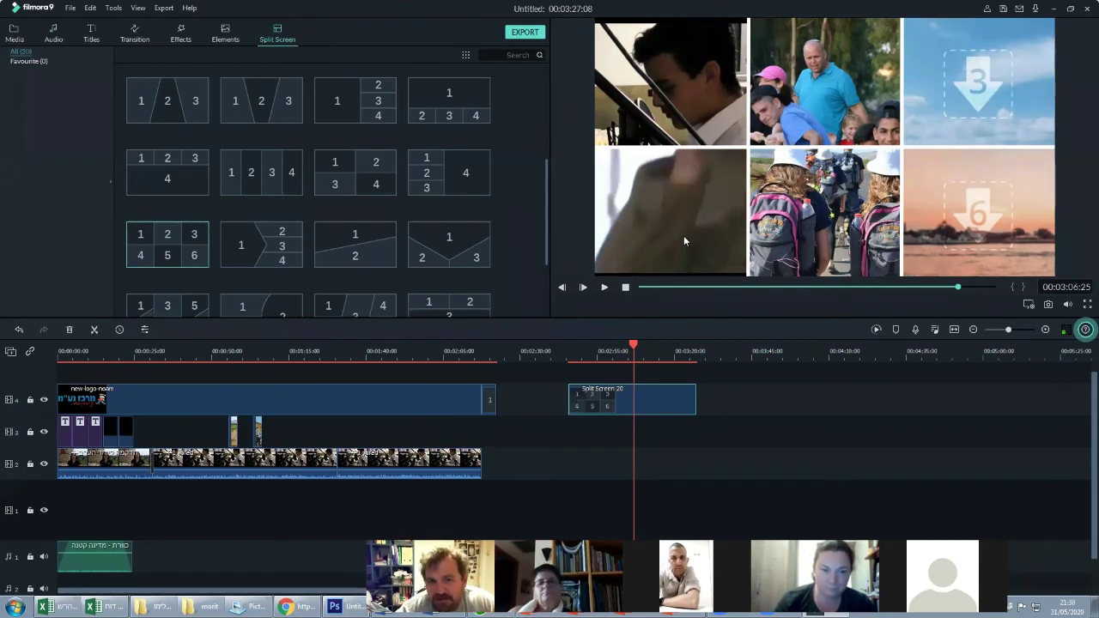
{"action": "mouse_move", "coordinate": [439, 89]}
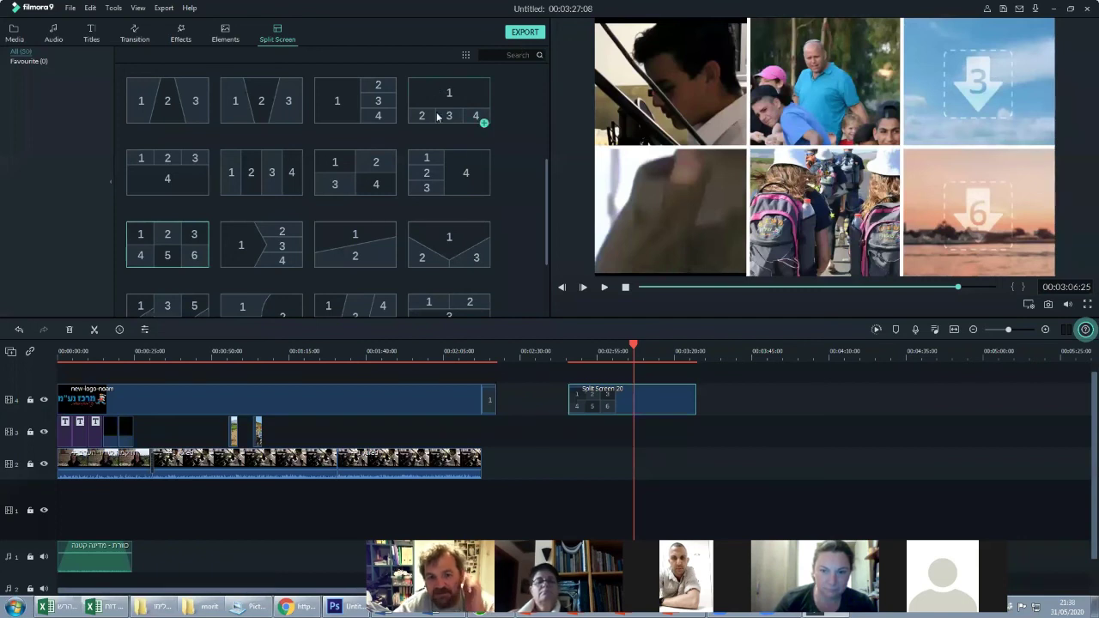
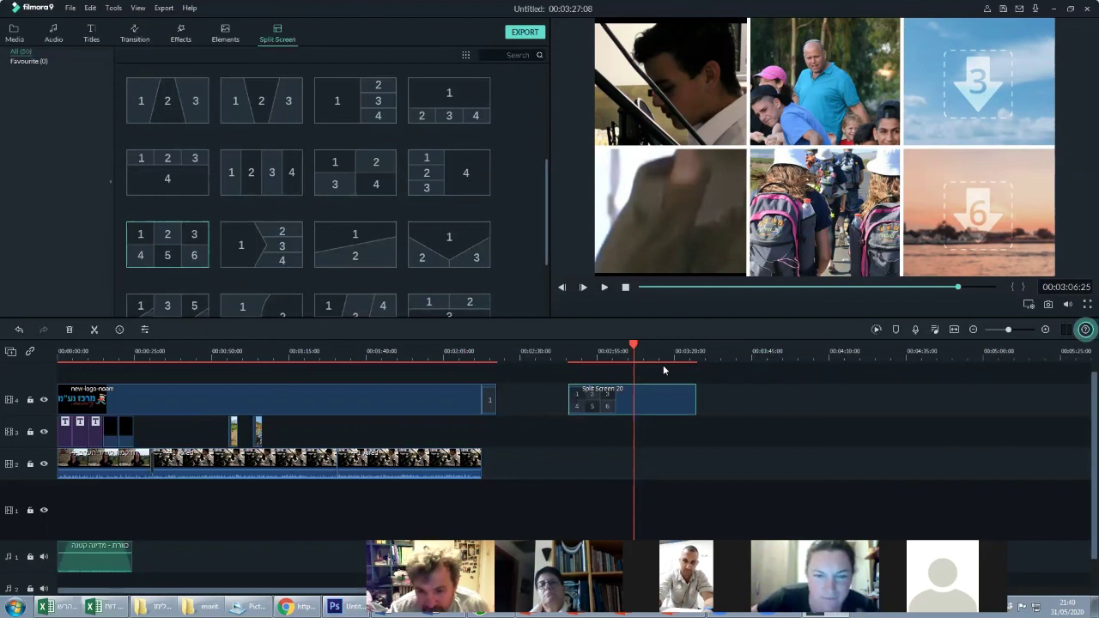
{"action": "left_click", "coordinate": [108, 476]}
{"action": "scroll", "coordinate": [107, 477], "scroll_direction": "up", "scroll_amount": 1}
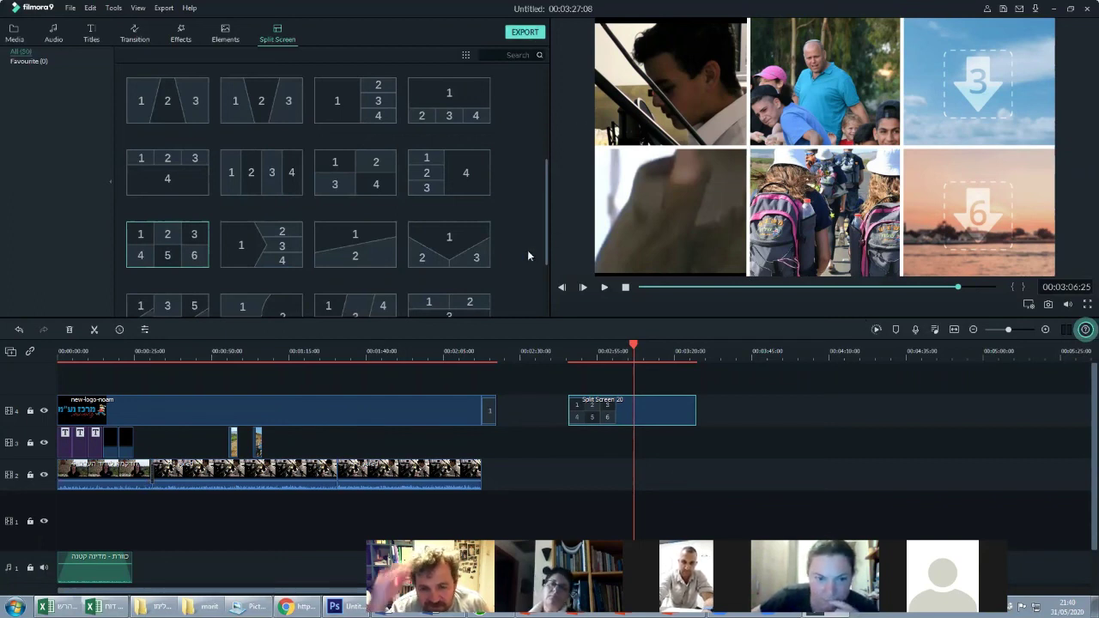
{"action": "left_click", "coordinate": [877, 331]}
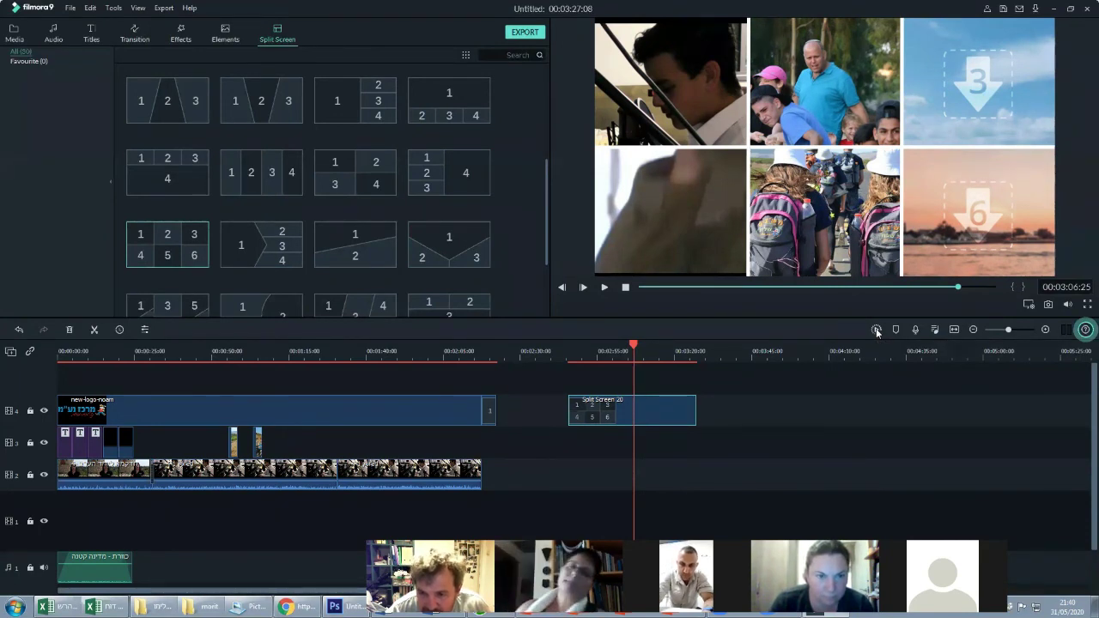